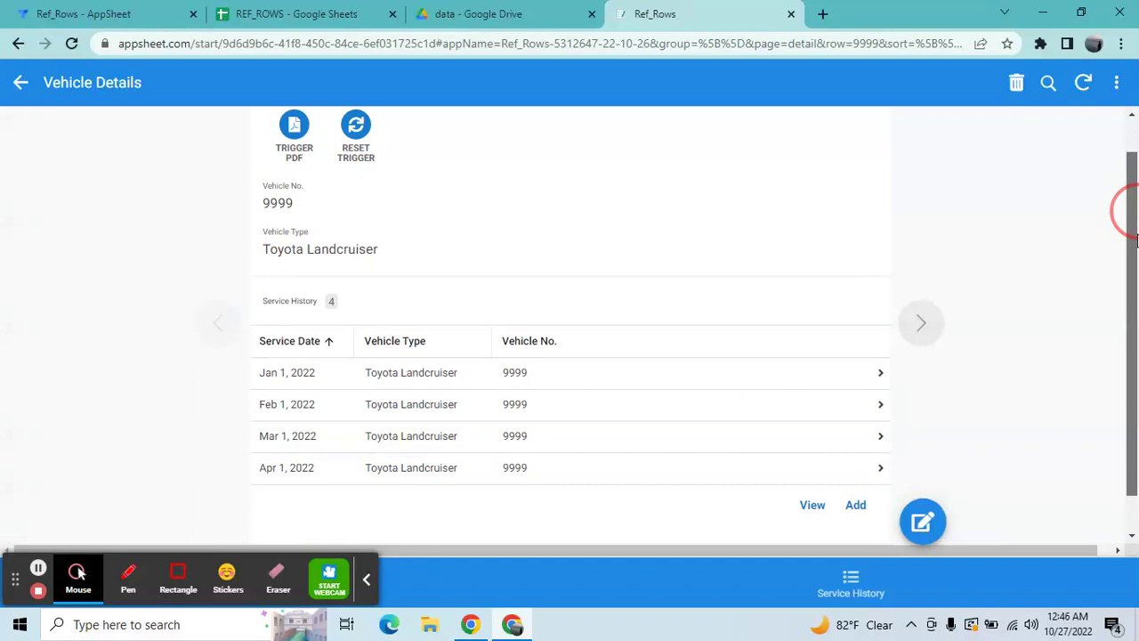
Switch to the AppSheet editor and examine the column definitions of the Vehicles and Service History tables
{"action": "left_click_drag", "start_coordinate": [1136, 239], "coordinate": [1135, 224]}
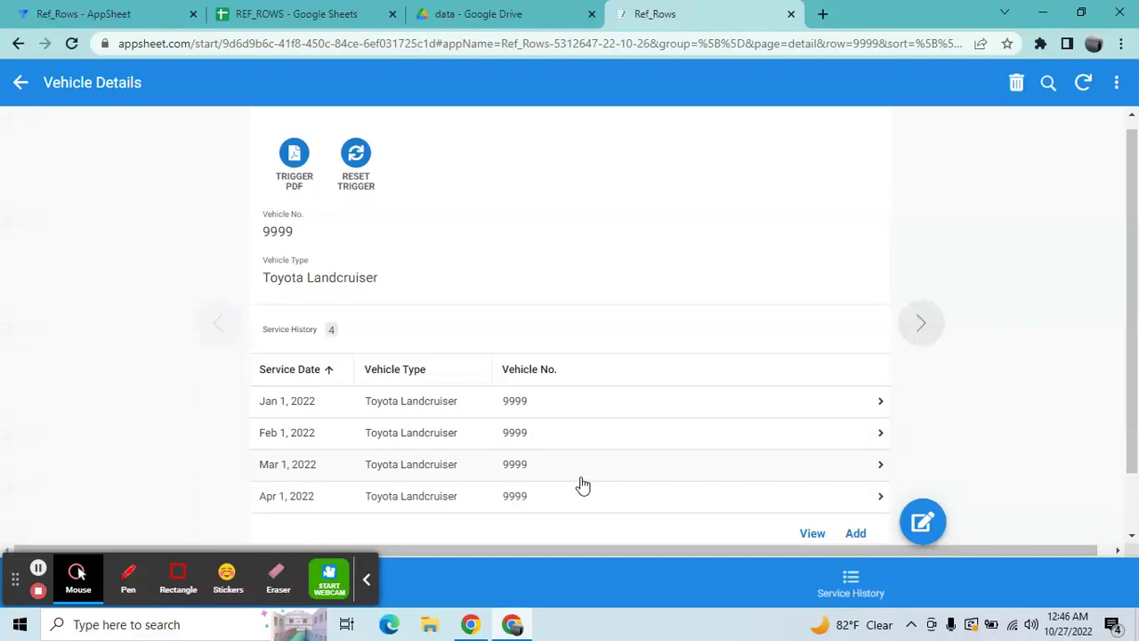
{"action": "left_click", "coordinate": [367, 578]}
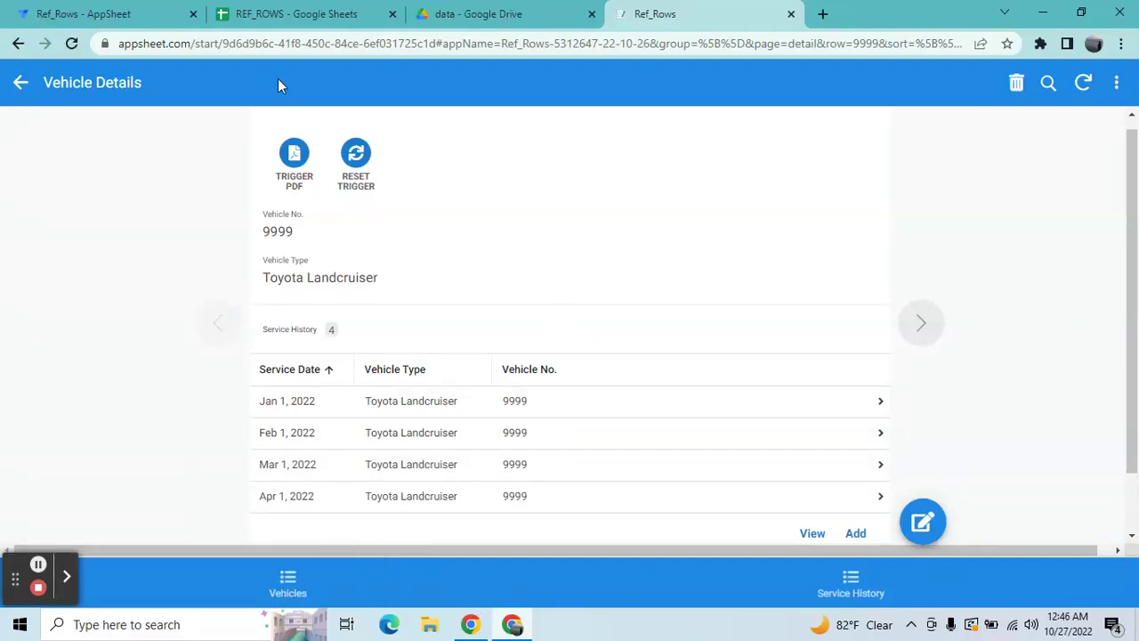
{"action": "left_click", "coordinate": [142, 12]}
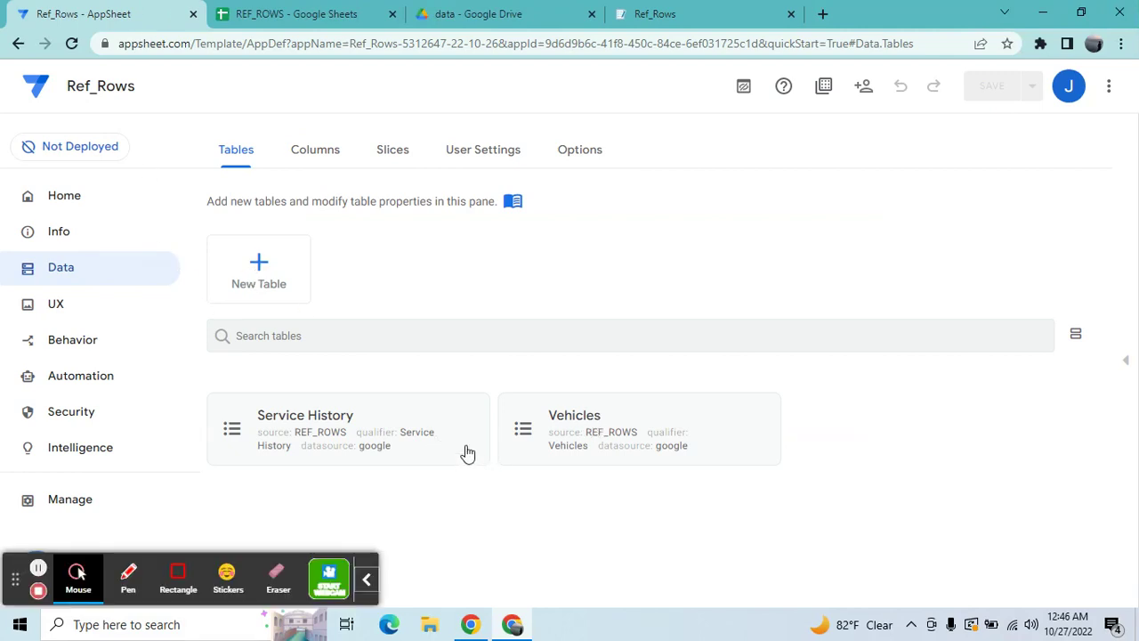
{"action": "left_click", "coordinate": [674, 445]}
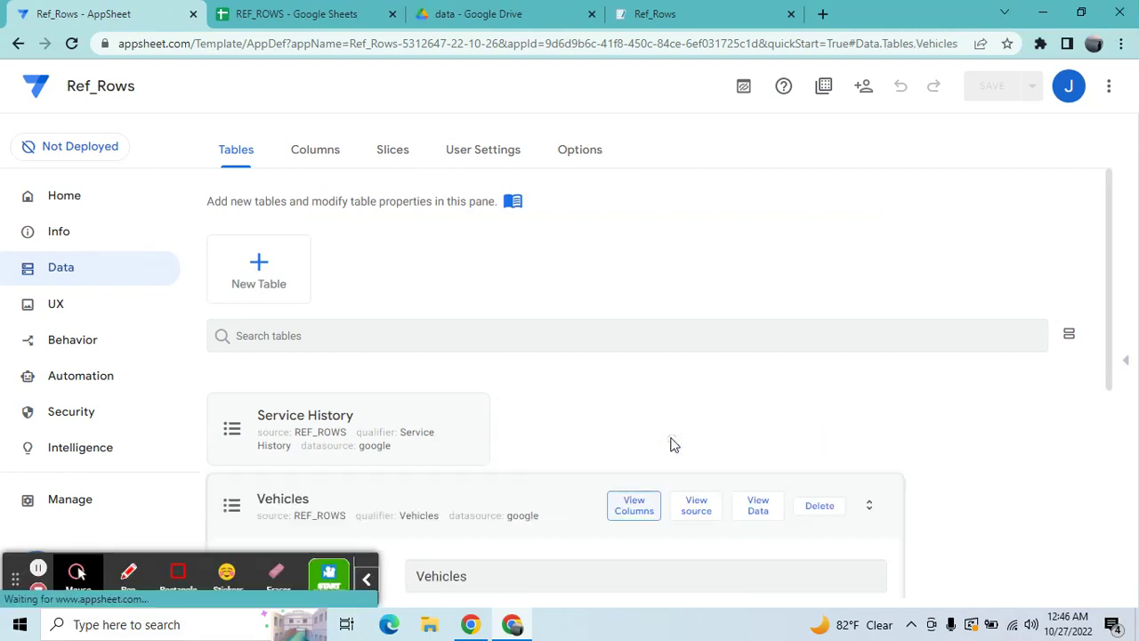
{"action": "left_click", "coordinate": [798, 213]}
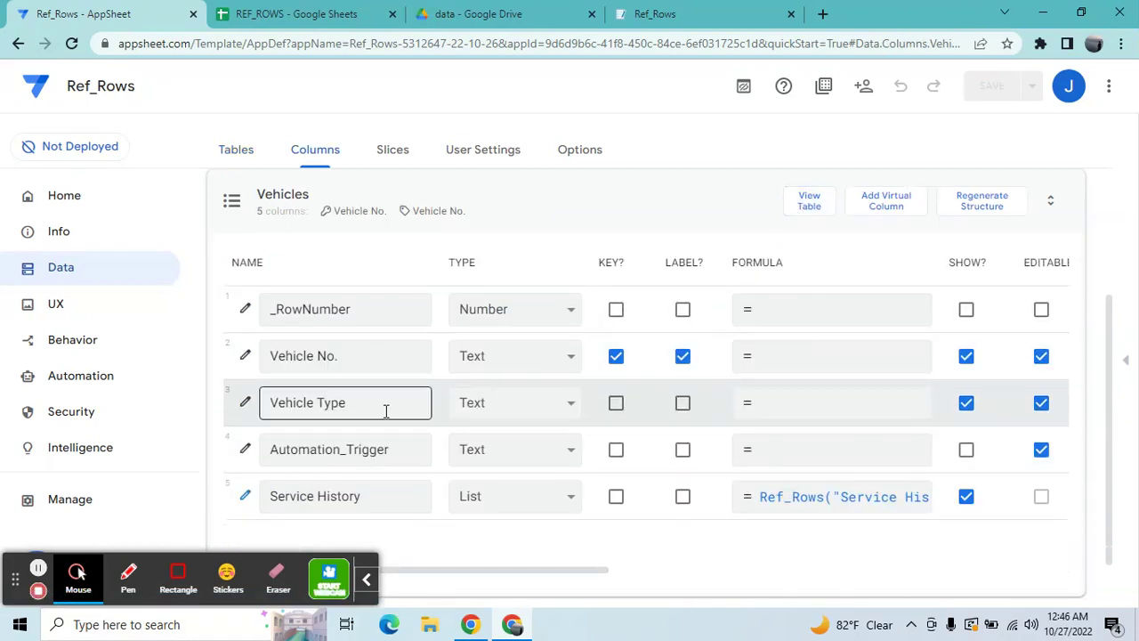
{"action": "left_click", "coordinate": [375, 416]}
{"action": "left_click", "coordinate": [521, 203]}
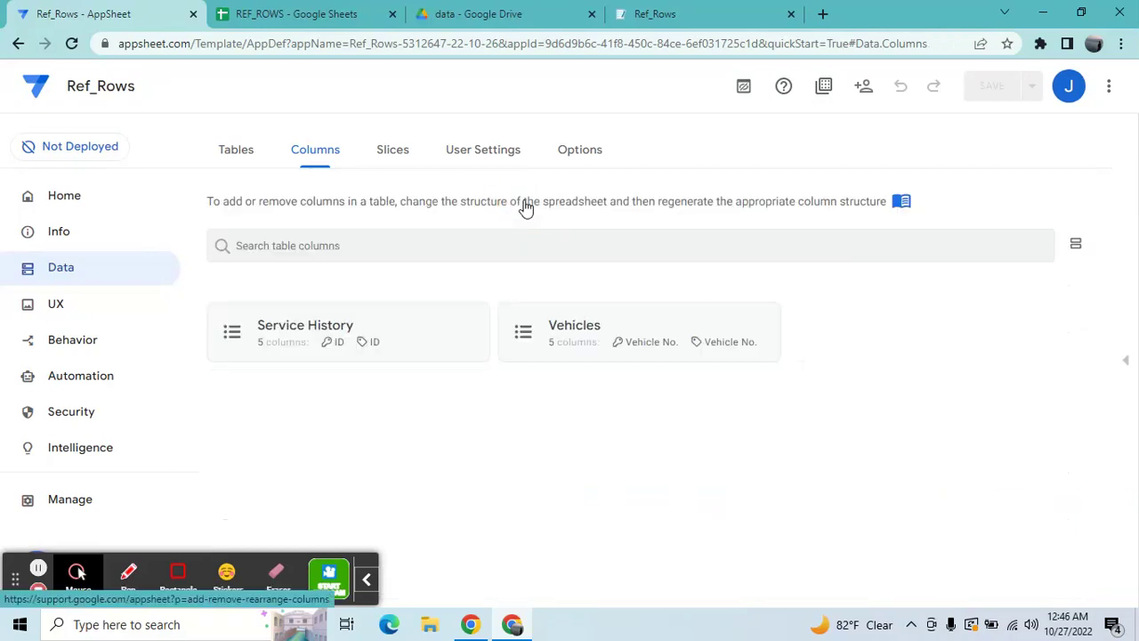
{"action": "left_click", "coordinate": [405, 334]}
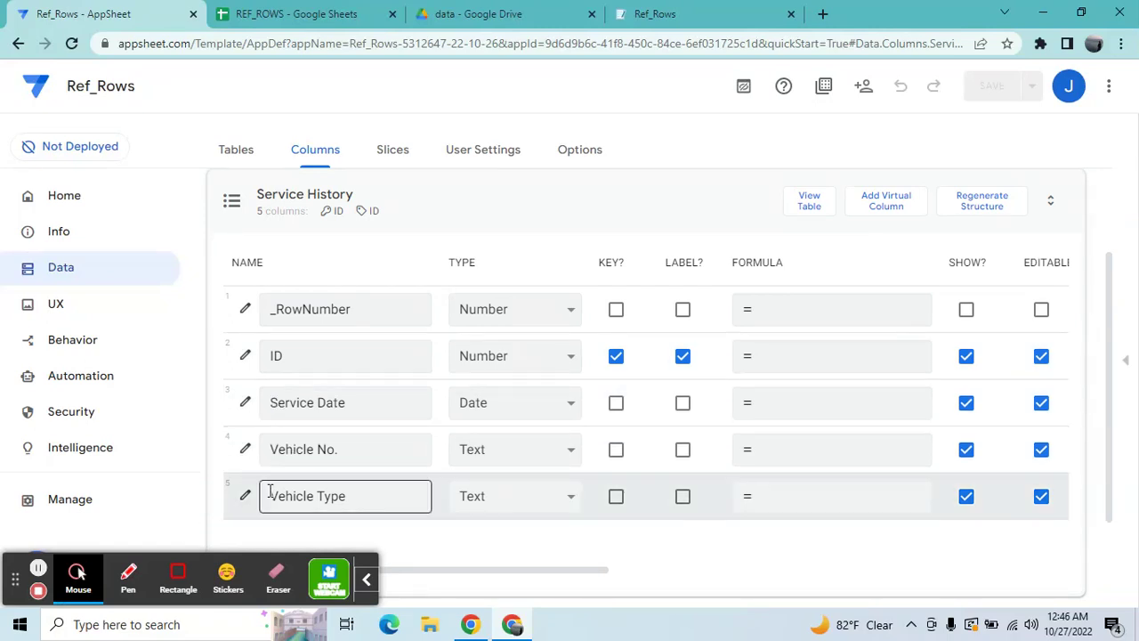
{"action": "left_click", "coordinate": [408, 196]}
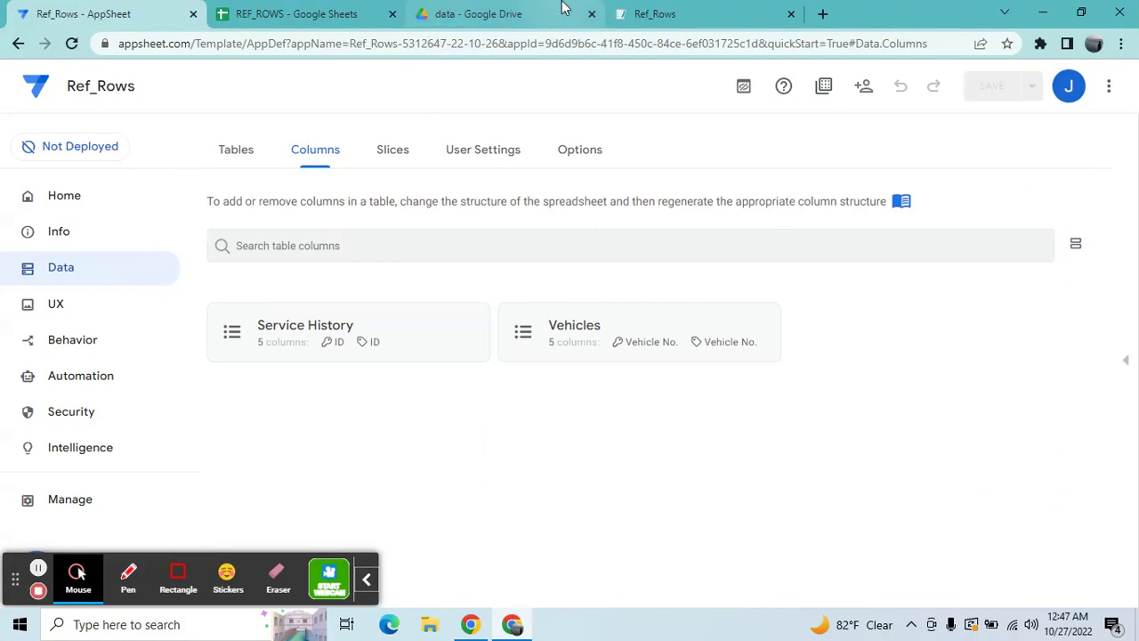
Examine the Toyota Landcruiser's details and related service history in the running Ref_Rows app
{"action": "left_click", "coordinate": [708, 9]}
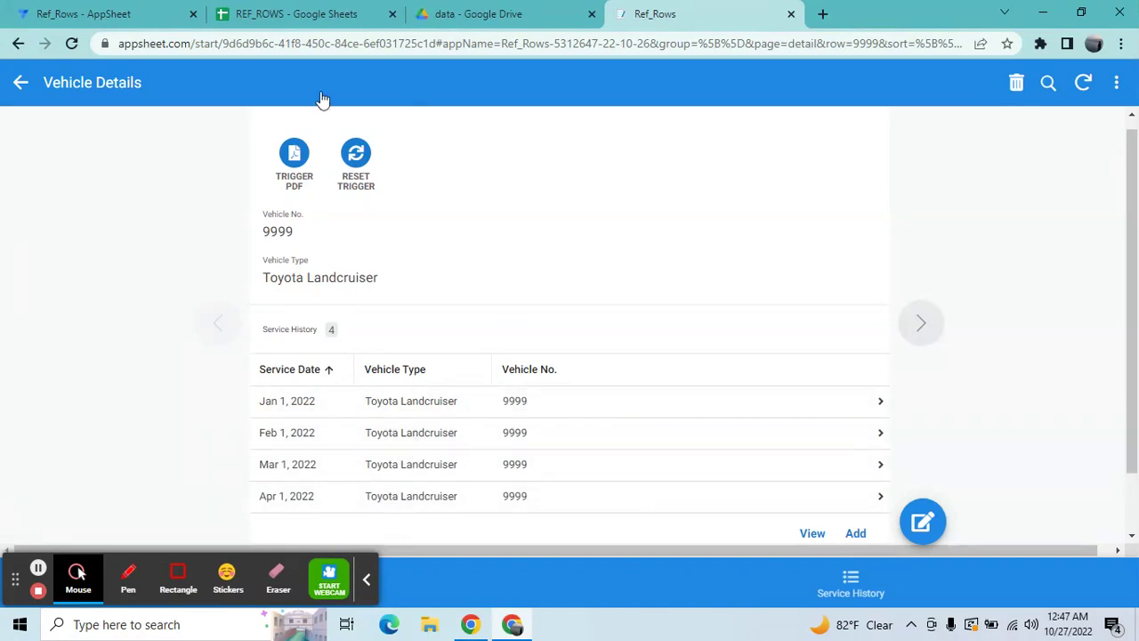
{"action": "left_click", "coordinate": [112, 13]}
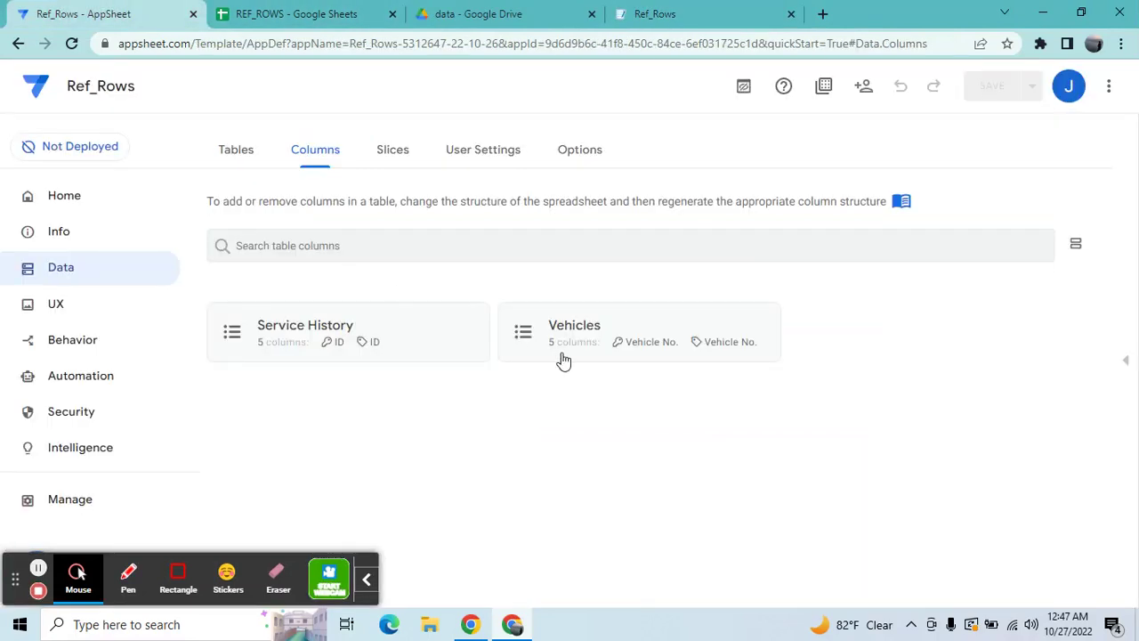
{"action": "left_click", "coordinate": [366, 580]}
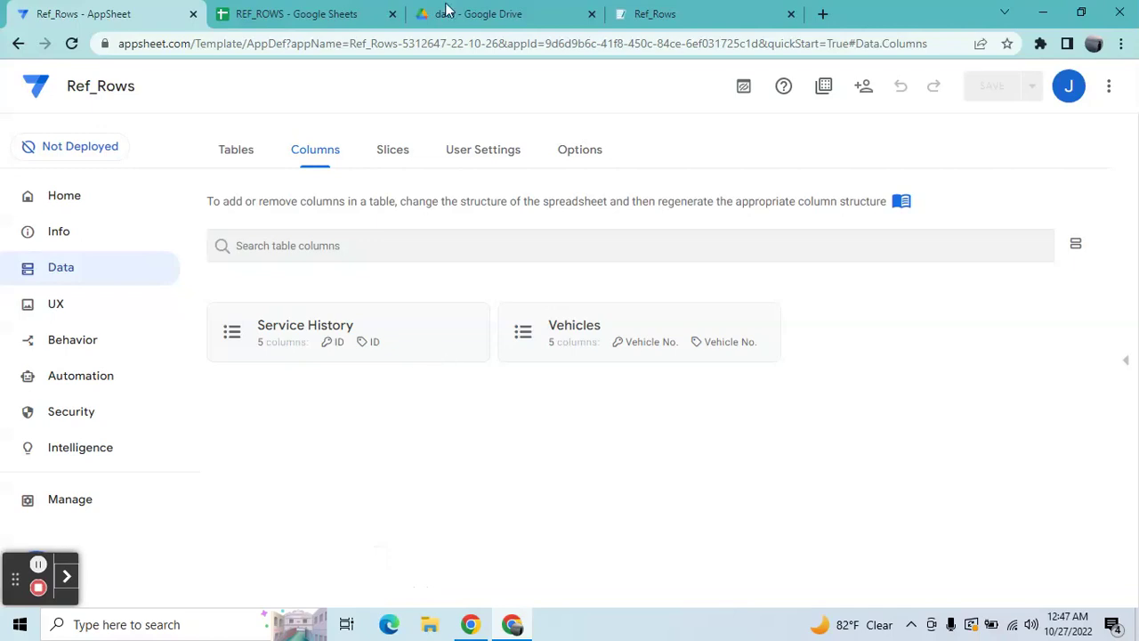
{"action": "left_click", "coordinate": [682, 10]}
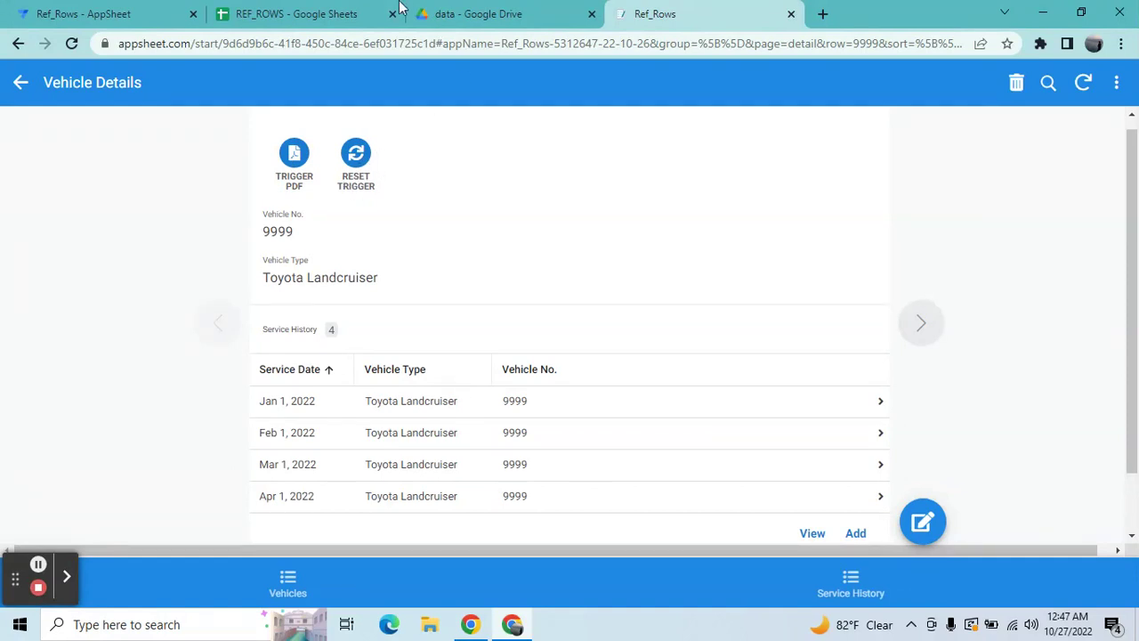
Return to the AppSheet editor and create a custom automation bot
{"action": "left_click", "coordinate": [133, 12]}
{"action": "left_click", "coordinate": [57, 311]}
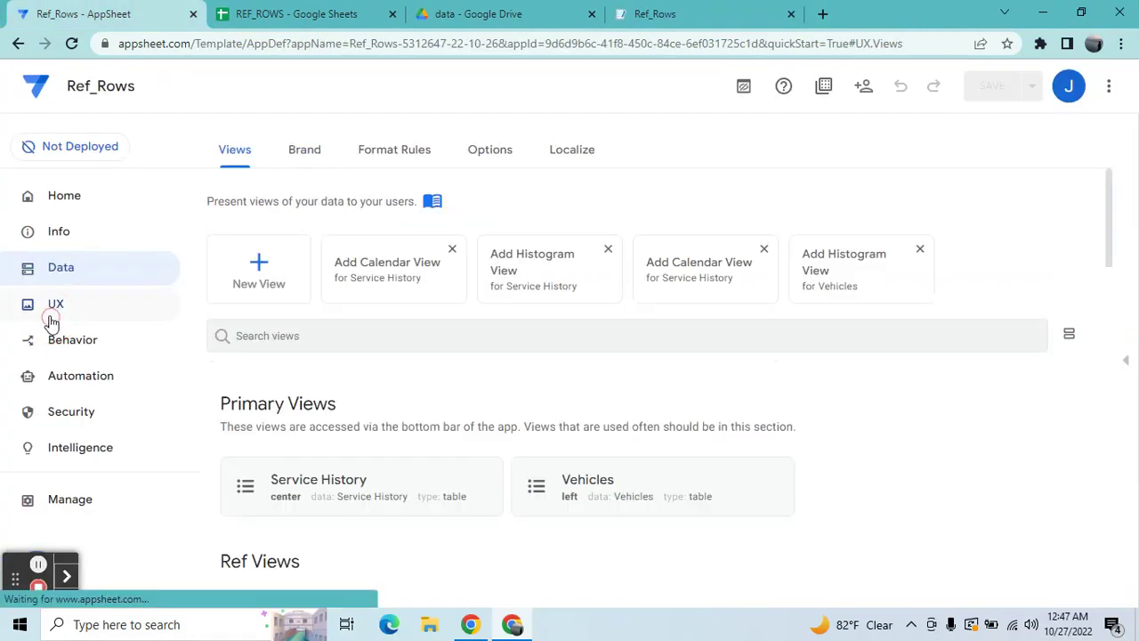
{"action": "left_click", "coordinate": [54, 384]}
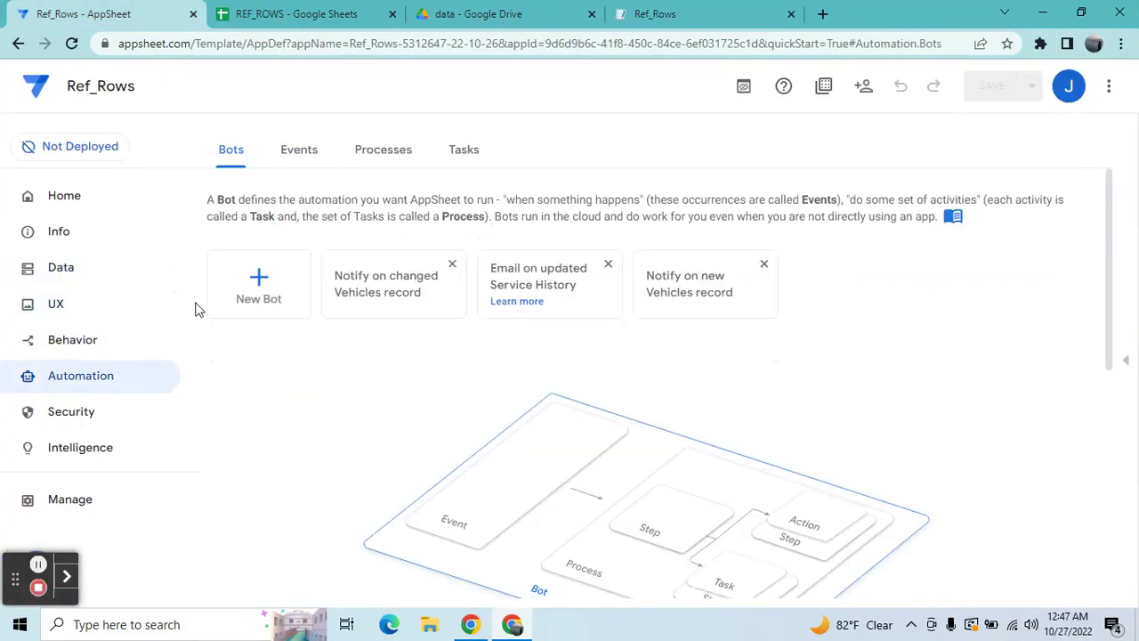
{"action": "left_click", "coordinate": [247, 298]}
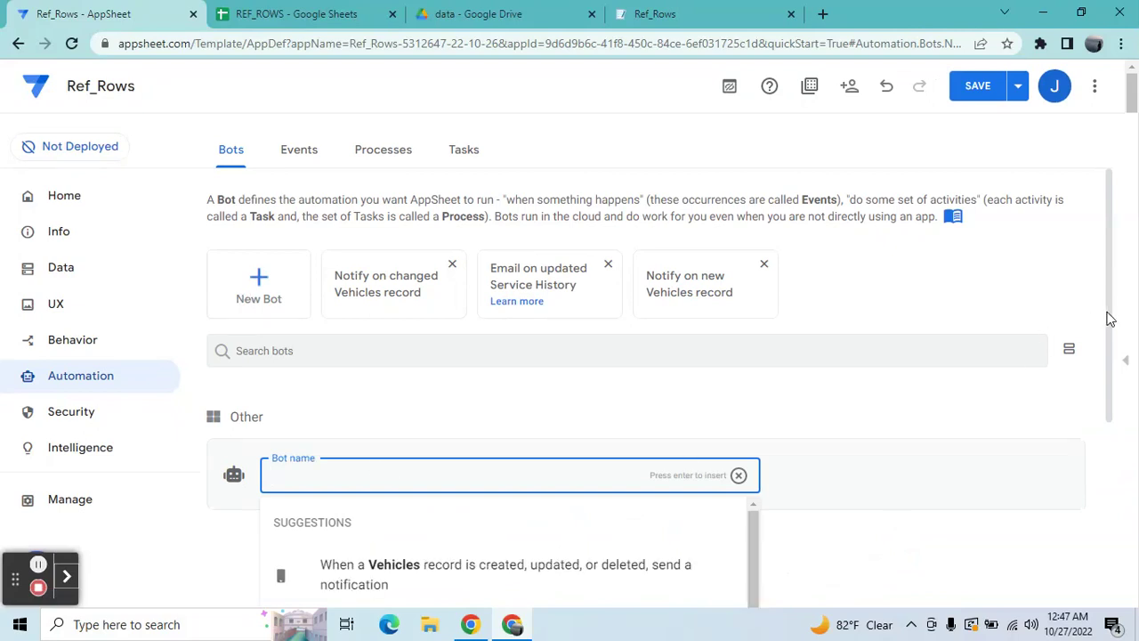
{"action": "left_click_drag", "start_coordinate": [1109, 313], "coordinate": [1109, 415]}
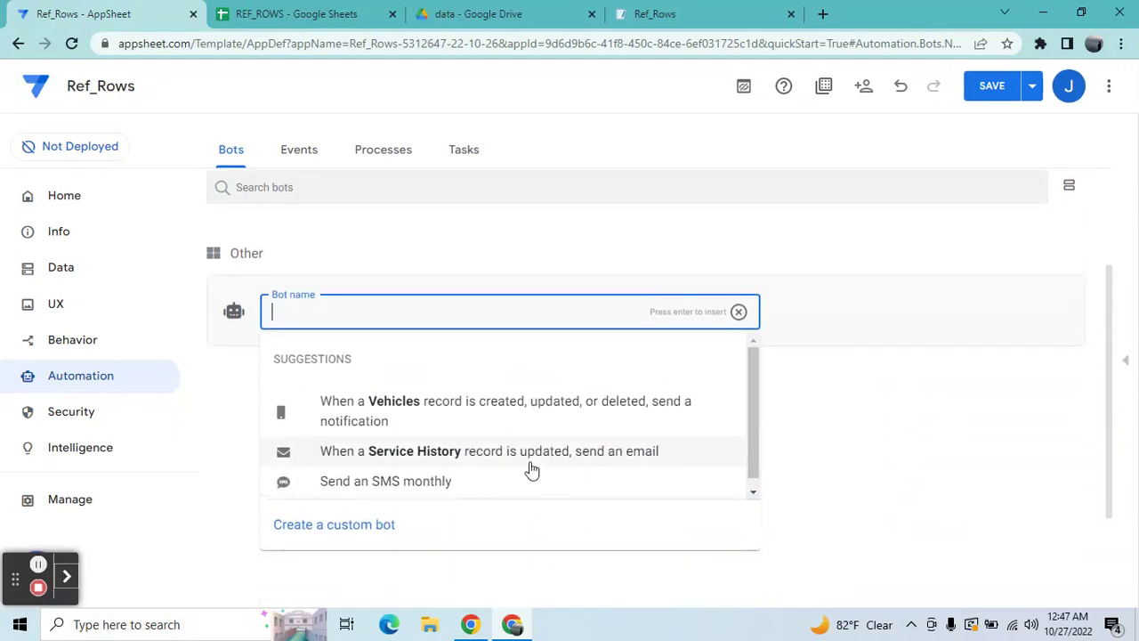
{"action": "left_click", "coordinate": [358, 538]}
Rename the new bot as Reports
{"action": "left_click", "coordinate": [365, 193]}
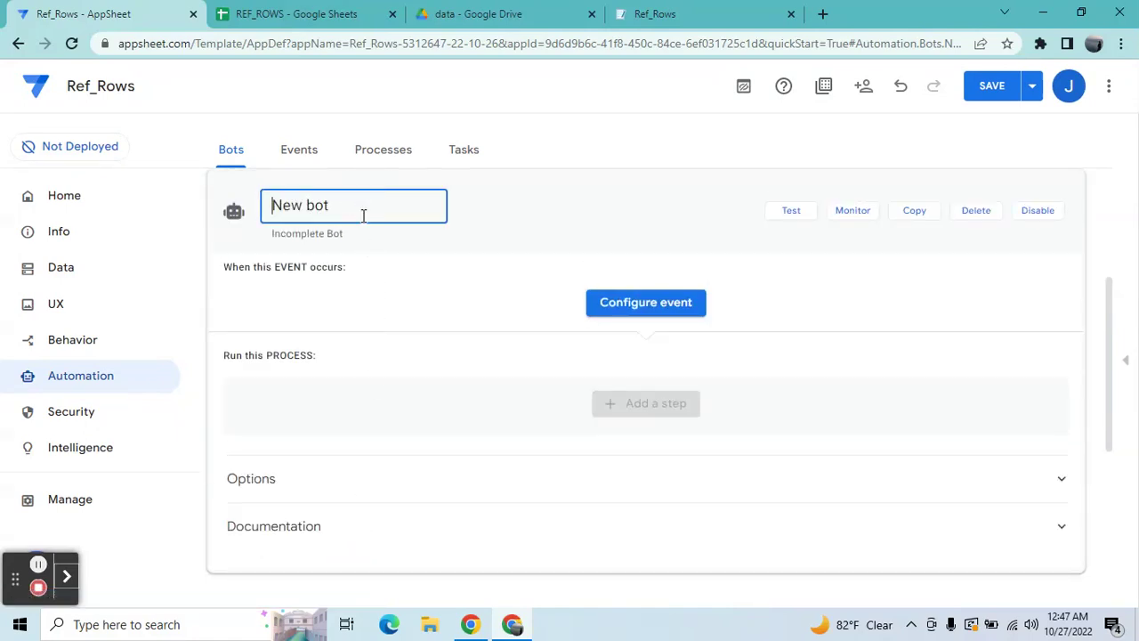
{"action": "left_click", "coordinate": [363, 215]}
{"action": "left_click", "coordinate": [357, 197]}
{"action": "key", "text": "BackSpace"}
{"action": "key", "text": "BackSpace"}
{"action": "key", "text": "BackSpace"}
{"action": "key", "text": "BackSpace"}
{"action": "key", "text": "BackSpace"}
{"action": "key", "text": "BackSpace"}
{"action": "type", "text": "Repo"}
{"action": "left_click", "coordinate": [604, 306]}
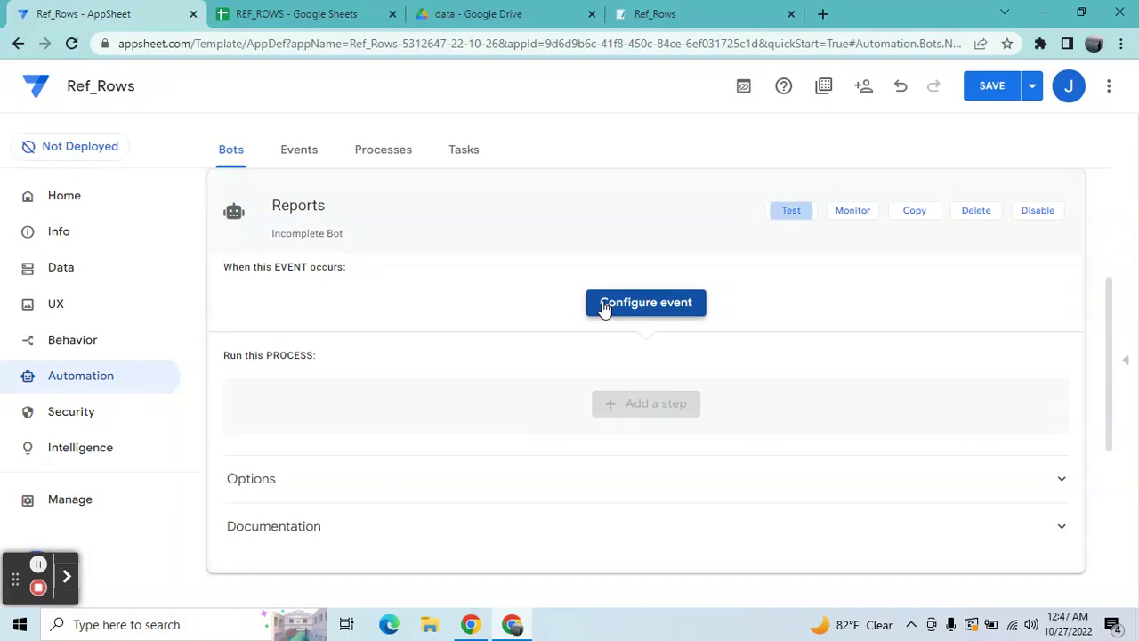
Create a custom event named Reports_Vehicle for the bot, triggered by updates only
{"action": "left_click", "coordinate": [655, 309]}
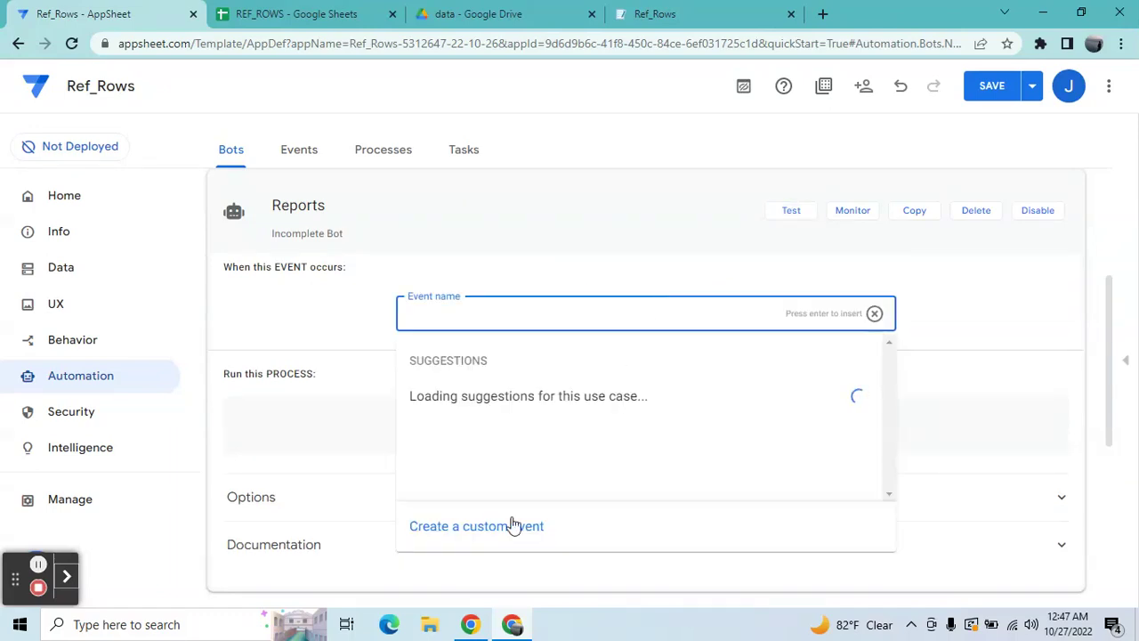
{"action": "left_click", "coordinate": [511, 527]}
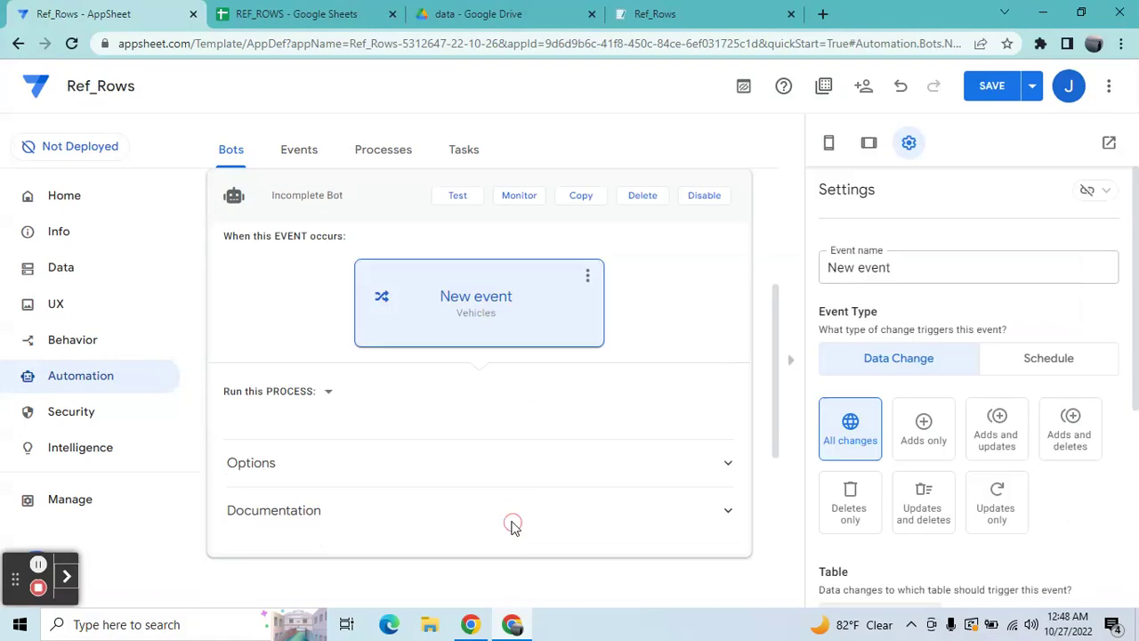
{"action": "left_click", "coordinate": [904, 277]}
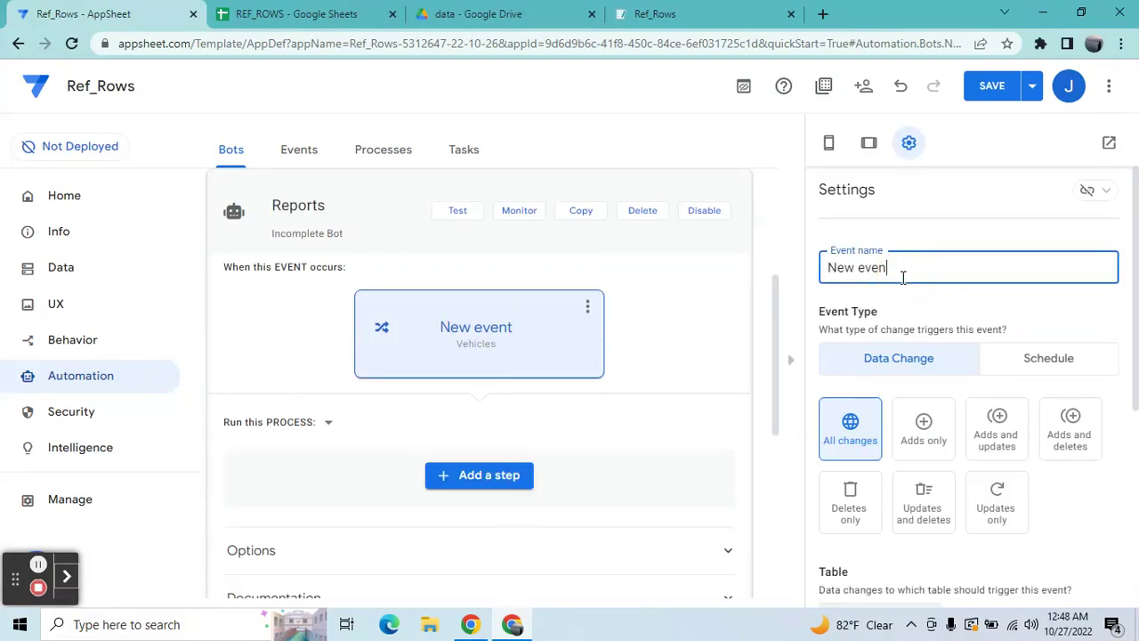
{"action": "key", "text": "BackSpace"}
{"action": "key", "text": "BackSpace"}
{"action": "key", "text": "BackSpace"}
{"action": "key", "text": "BackSpace"}
{"action": "key", "text": "BackSpace"}
{"action": "key", "text": "BackSpace"}
{"action": "key", "text": "BackSpace"}
{"action": "key", "text": "BackSpace"}
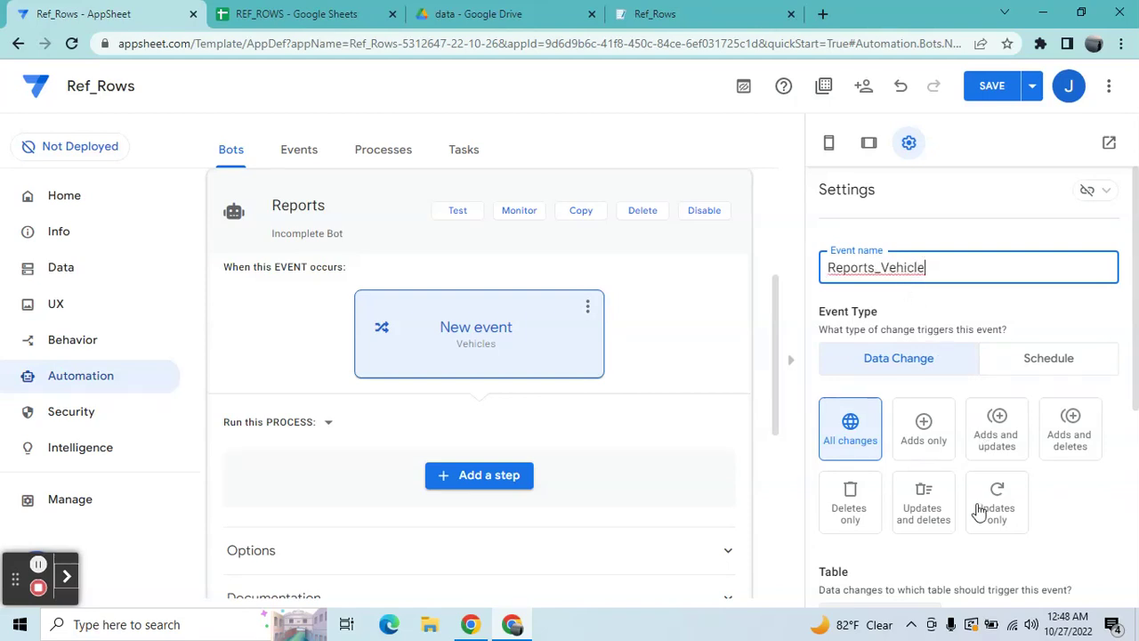
{"action": "left_click", "coordinate": [932, 426]}
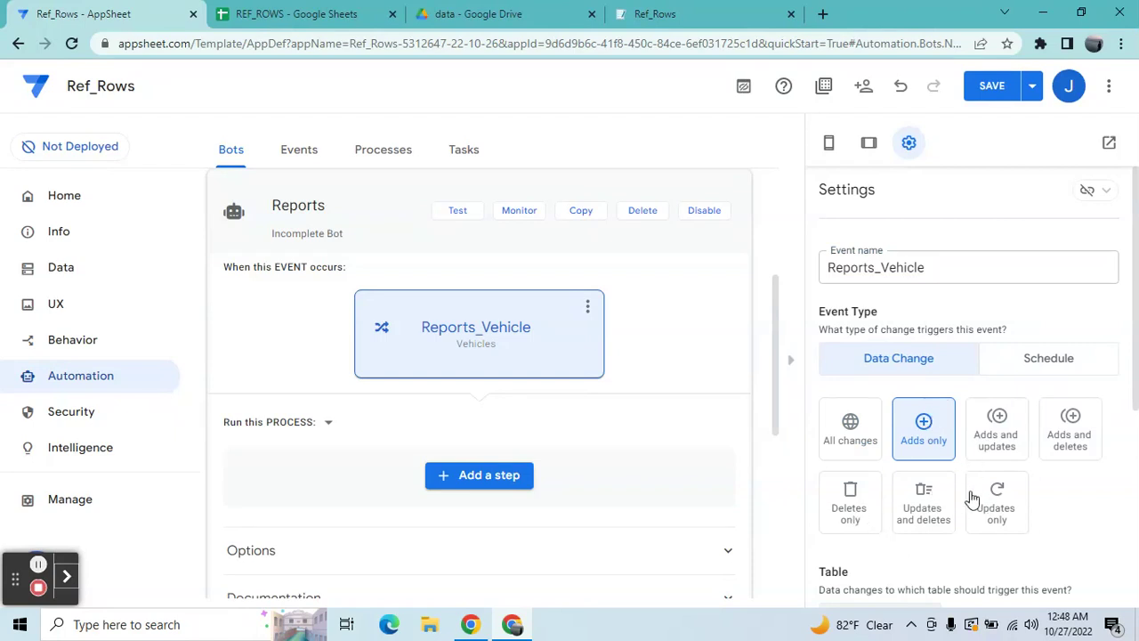
{"action": "left_click", "coordinate": [992, 495]}
Set the event's condition to [Automation_Trigger]="Yes" and save the expression
{"action": "left_click_drag", "start_coordinate": [1137, 276], "coordinate": [1137, 450]}
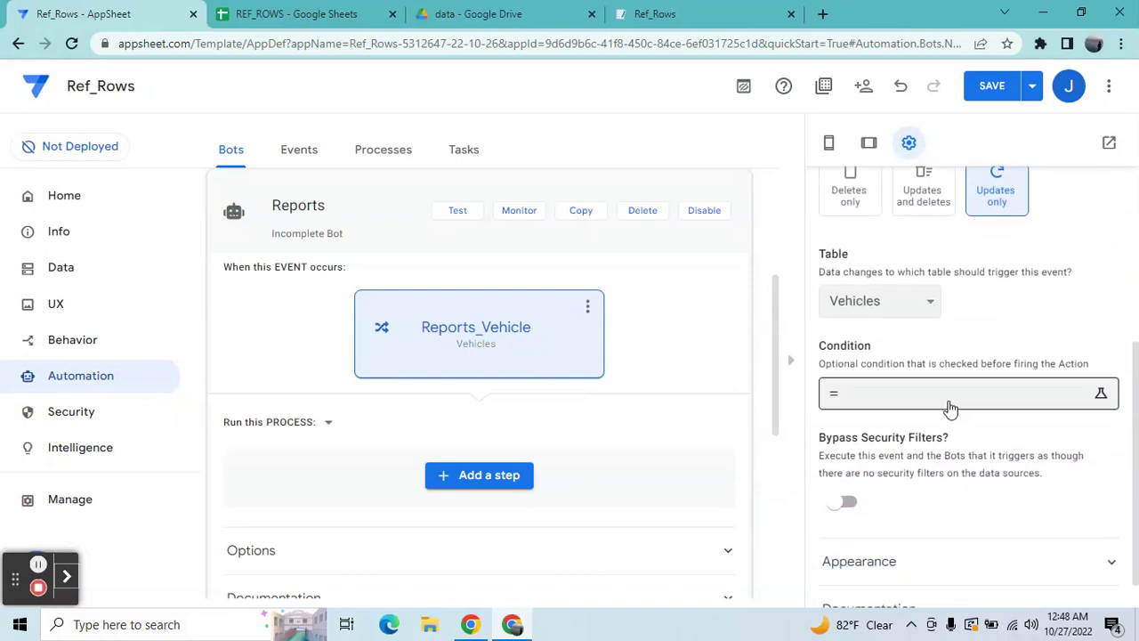
{"action": "left_click", "coordinate": [950, 407]}
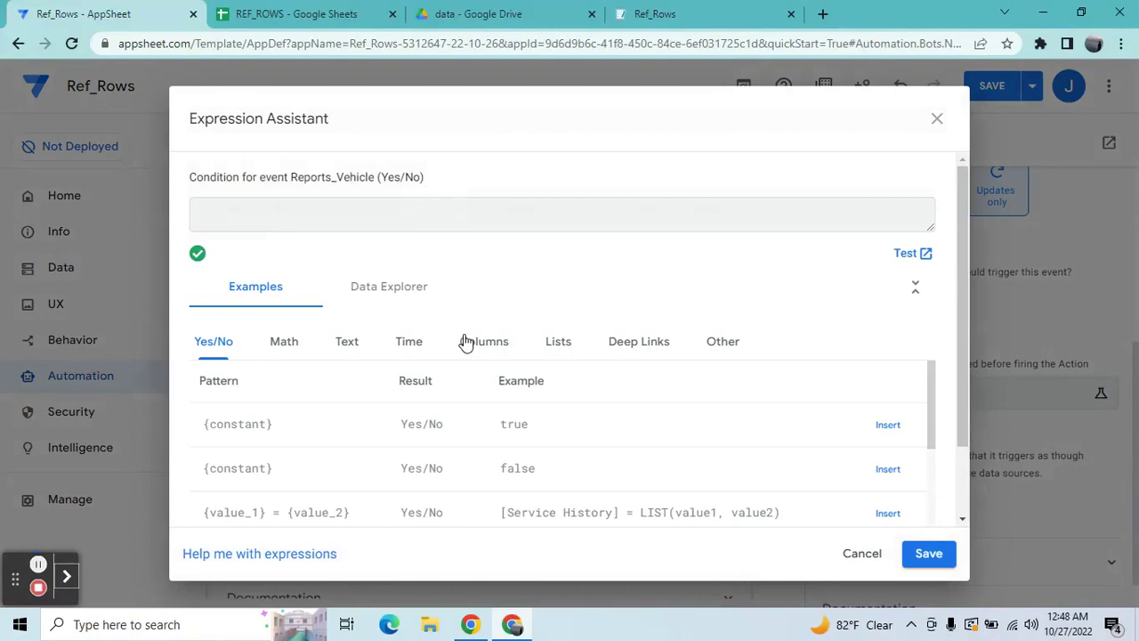
{"action": "left_click", "coordinate": [472, 350]}
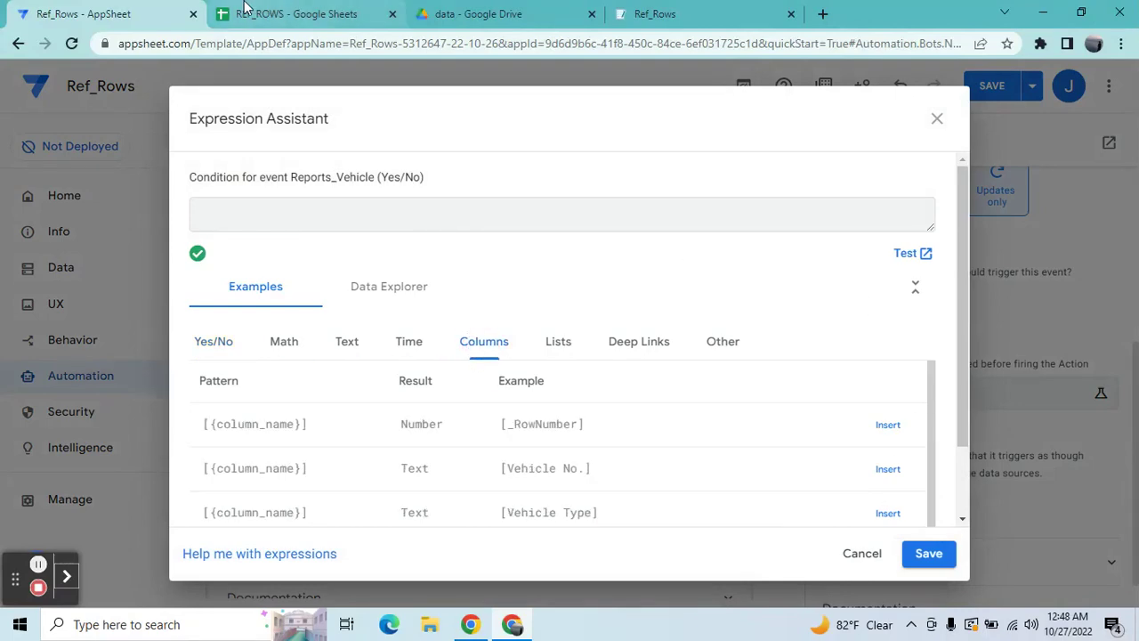
{"action": "left_click", "coordinate": [323, 18]}
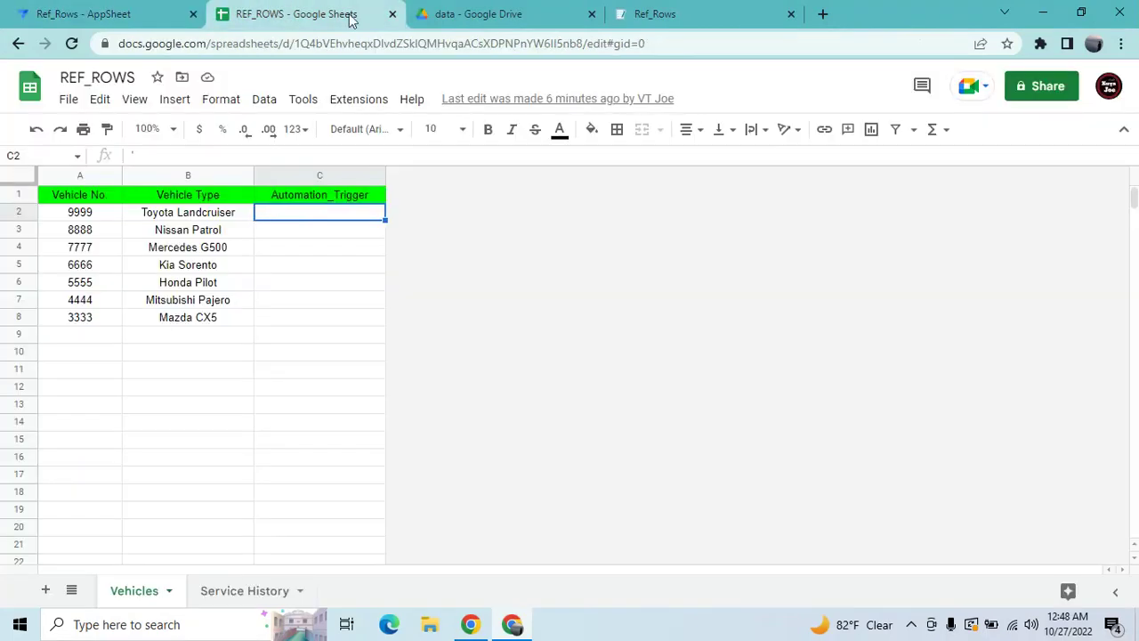
{"action": "left_click", "coordinate": [150, 9]}
{"action": "left_click_drag", "start_coordinate": [961, 294], "coordinate": [968, 410]}
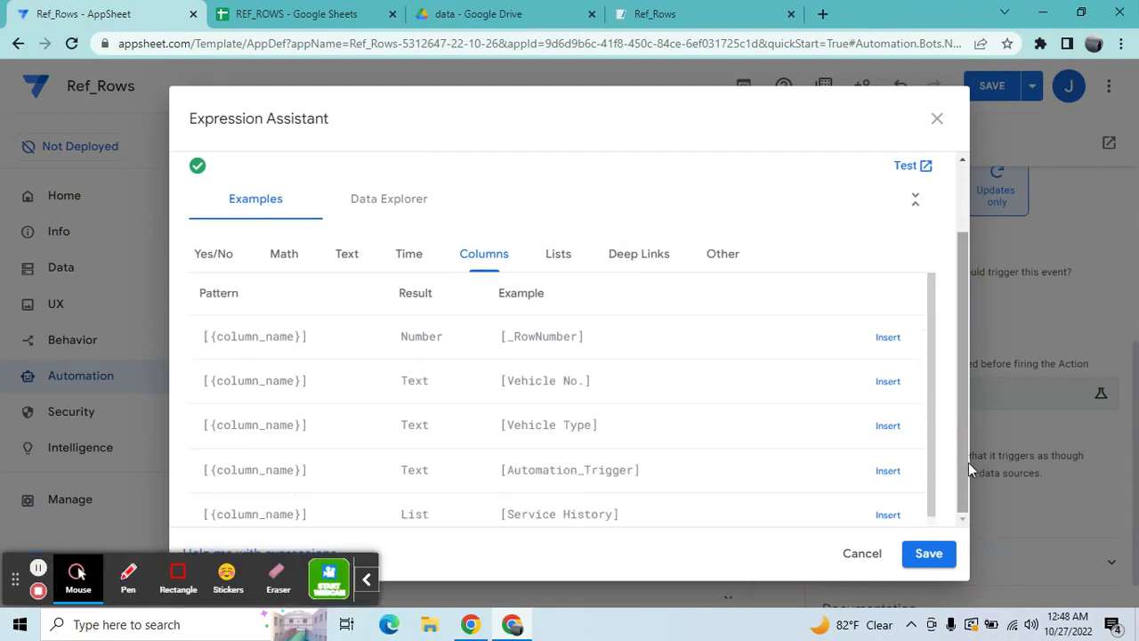
{"action": "left_click", "coordinate": [889, 472]}
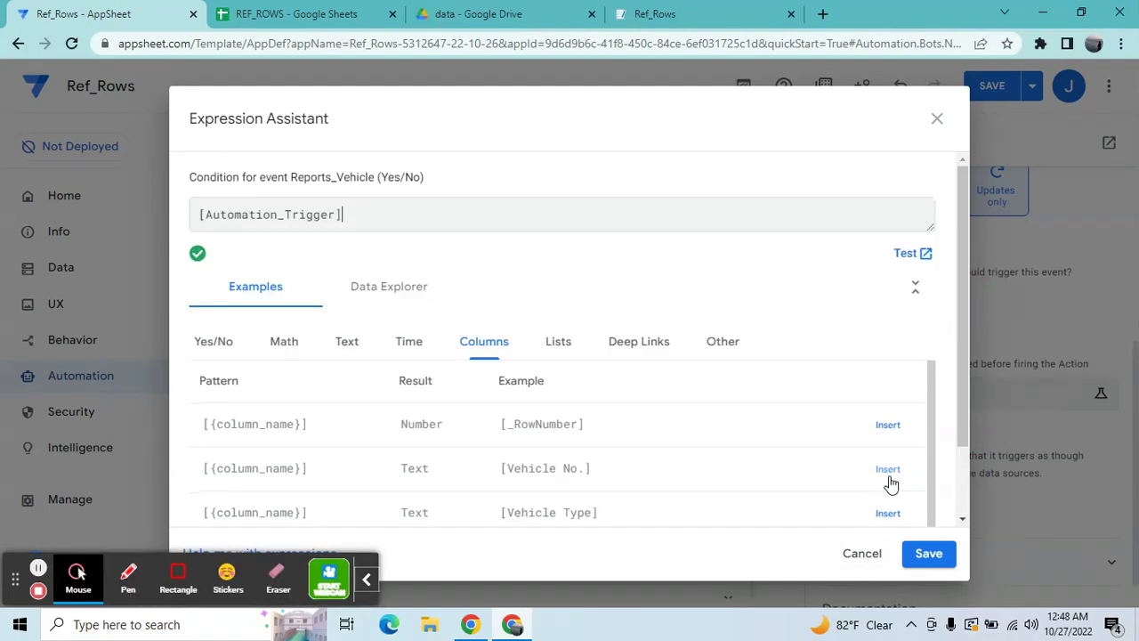
{"action": "type", "text": "=\"Yes"}
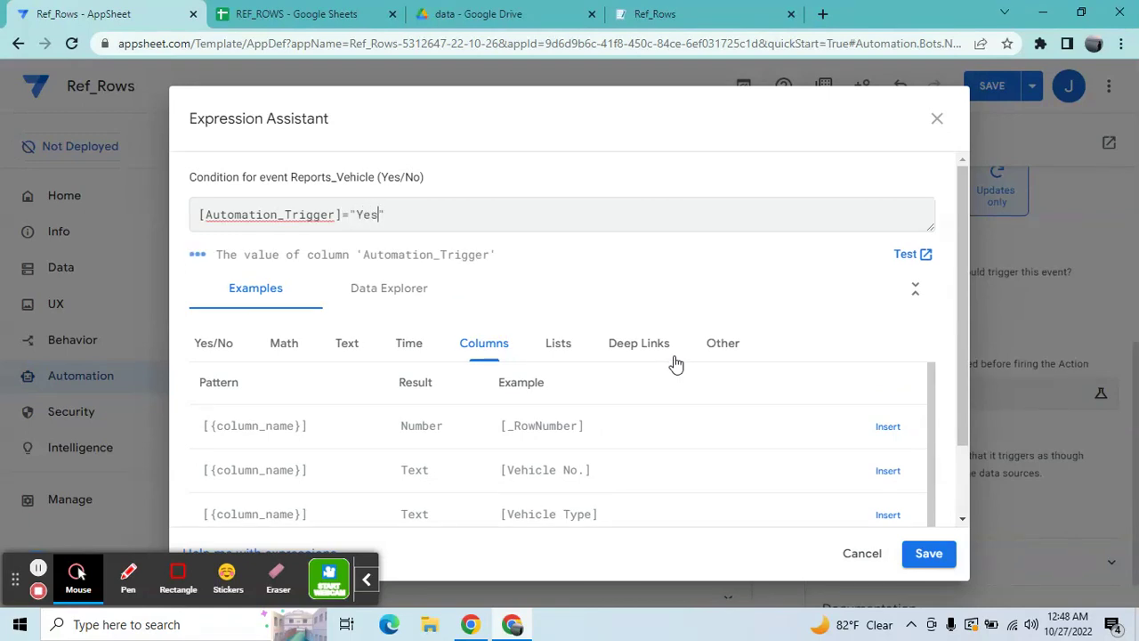
{"action": "left_click", "coordinate": [929, 557]}
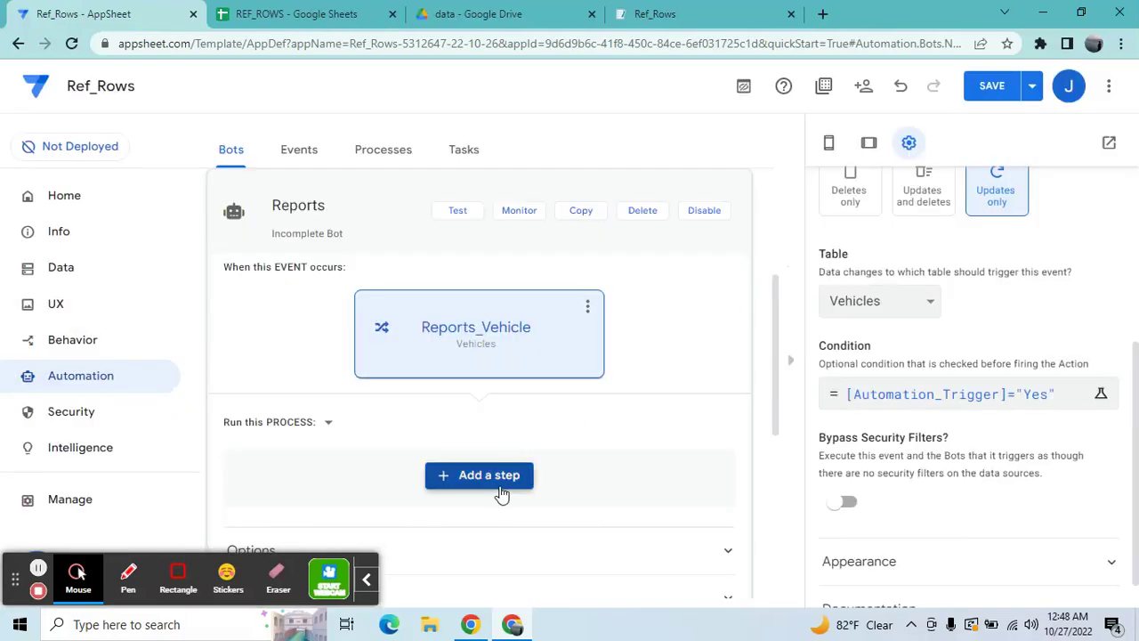
Add a custom step to the bot's process with a task that creates a new file
{"action": "left_click", "coordinate": [502, 492]}
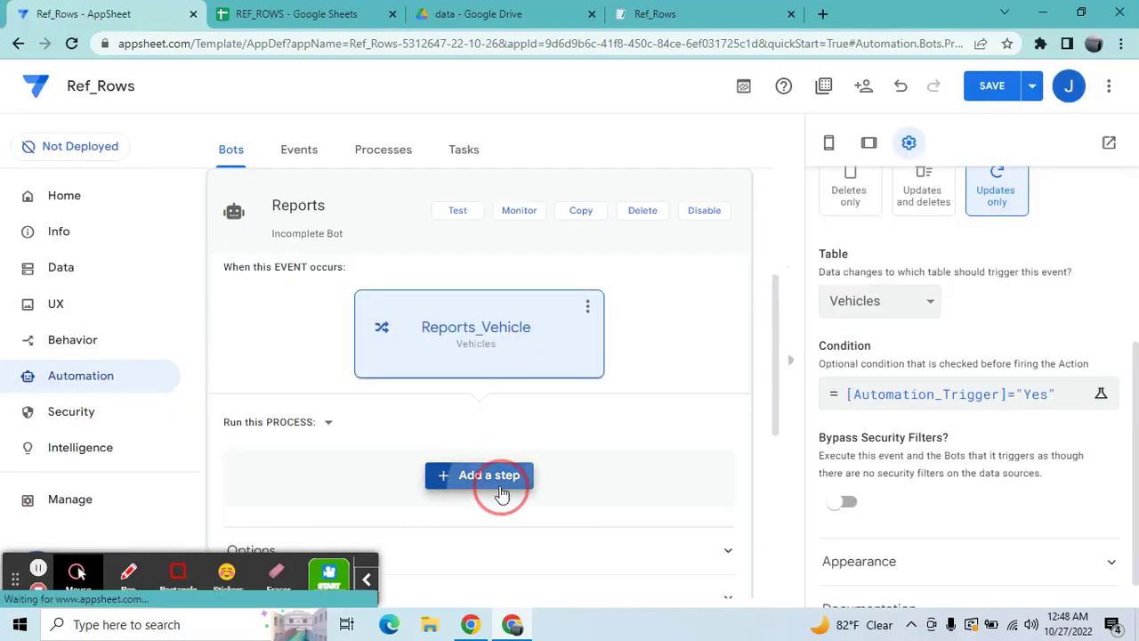
{"action": "left_click", "coordinate": [465, 530]}
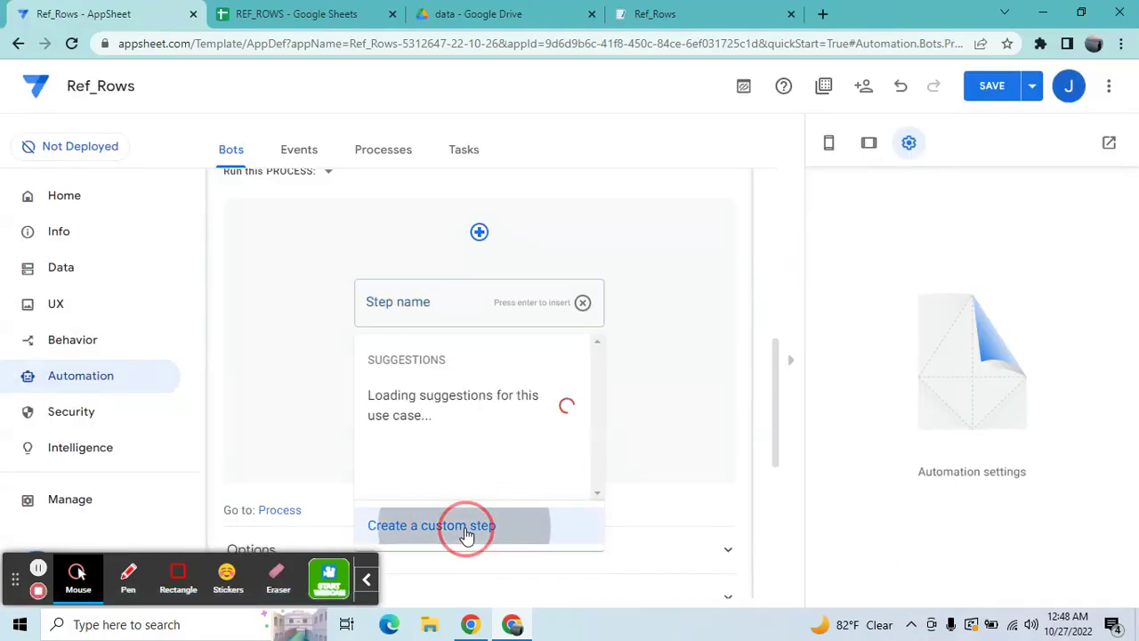
{"action": "left_click", "coordinate": [491, 303]}
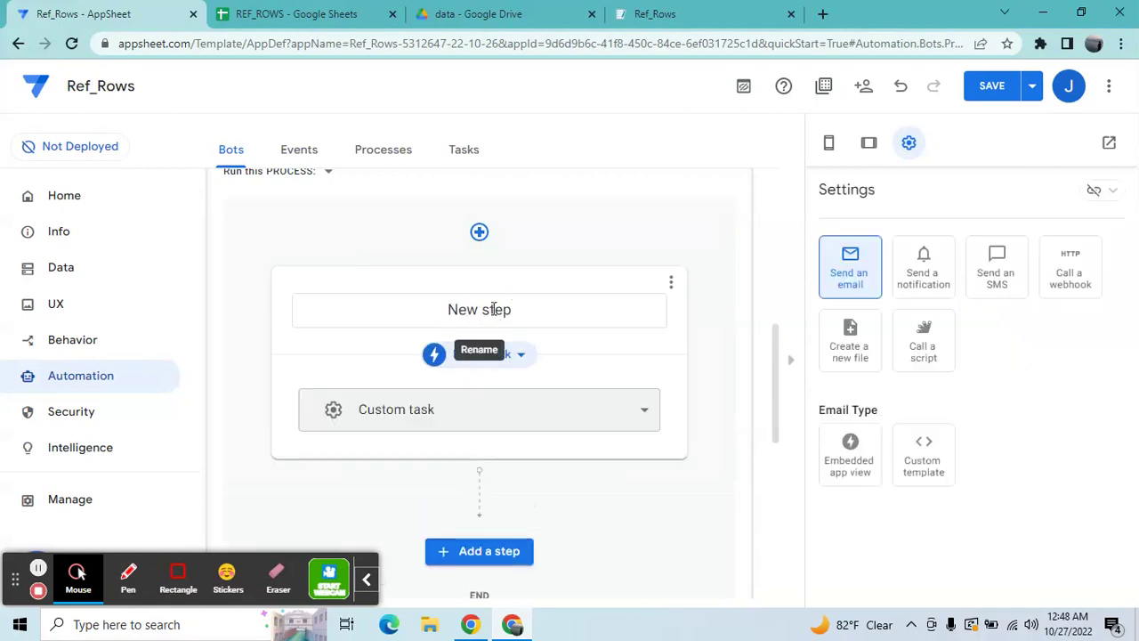
{"action": "left_click", "coordinate": [849, 372]}
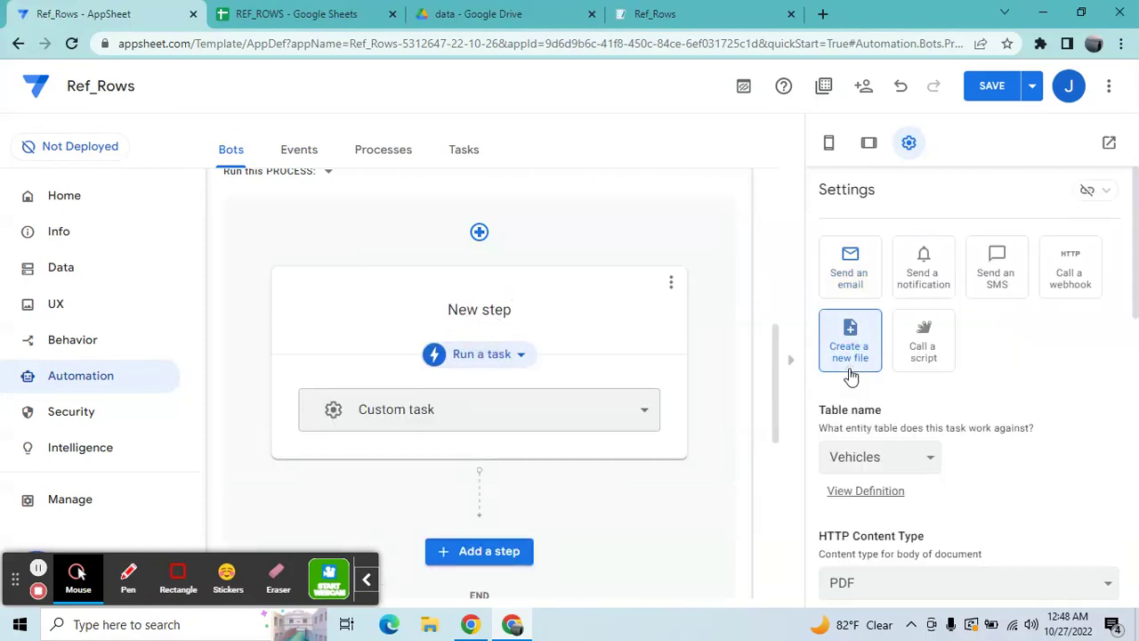
Rename the new process step as Reports_PDF
{"action": "left_click", "coordinate": [537, 312]}
{"action": "key", "text": "BackSpace"}
{"action": "key", "text": "BackSpace"}
{"action": "key", "text": "BackSpace"}
{"action": "key", "text": "BackSpace"}
{"action": "key", "text": "BackSpace"}
{"action": "key", "text": "BackSpace"}
{"action": "key", "text": "BackSpace"}
{"action": "key", "text": "BackSpace"}
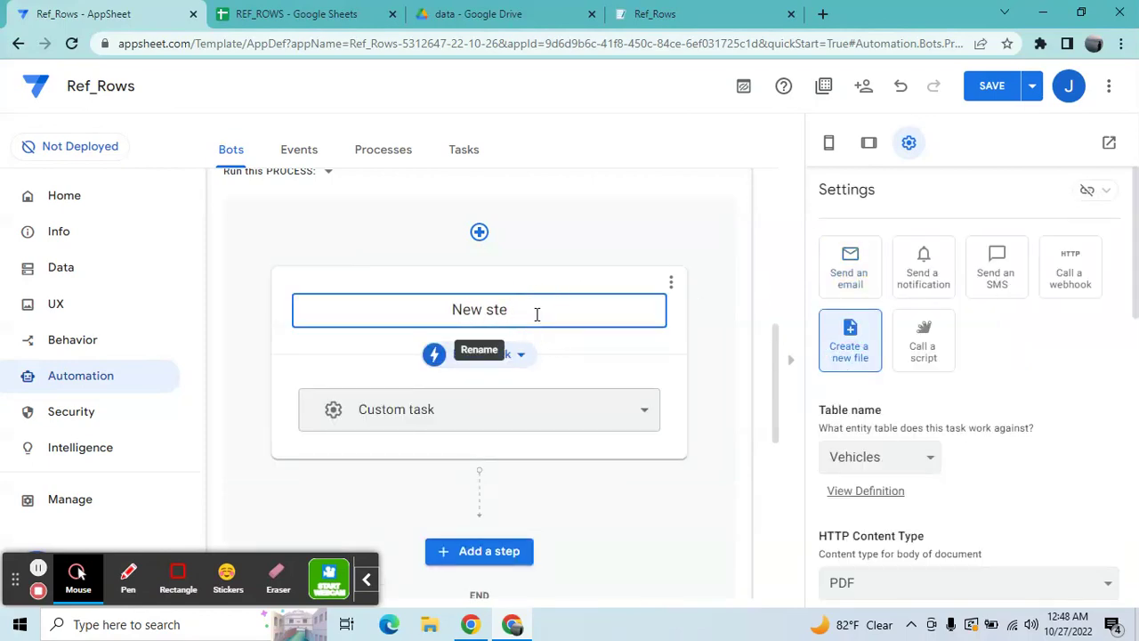
{"action": "type", "text": "Reports_PDF"}
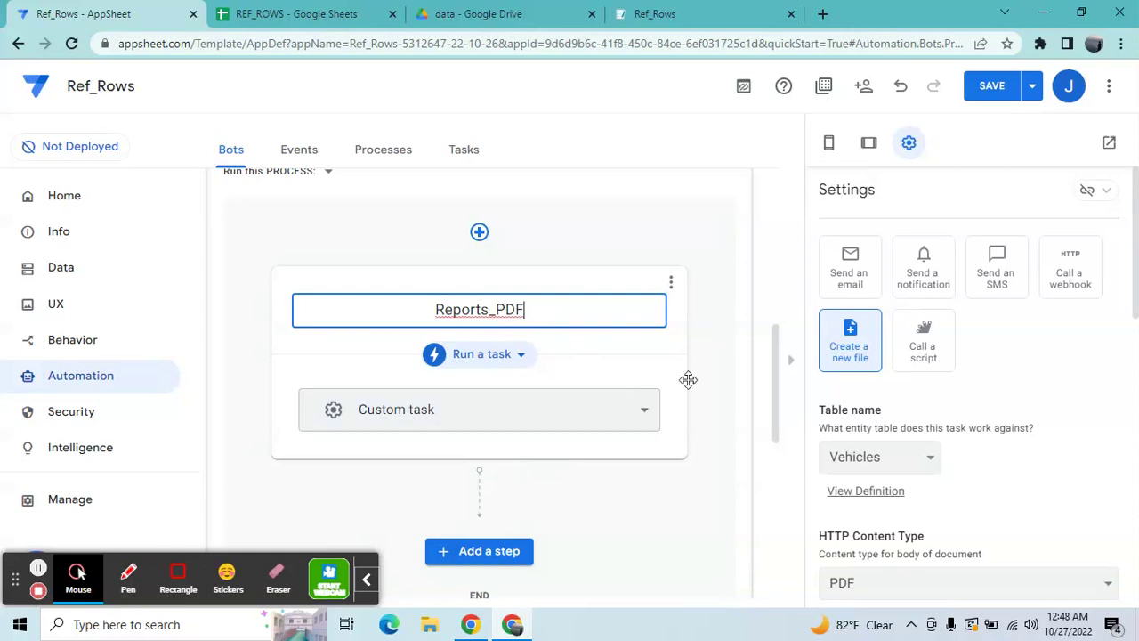
Enter Concatenate([ID],"-",[Vehicle No.]) as the task's file name prefix expression
{"action": "left_click_drag", "start_coordinate": [775, 380], "coordinate": [774, 443]}
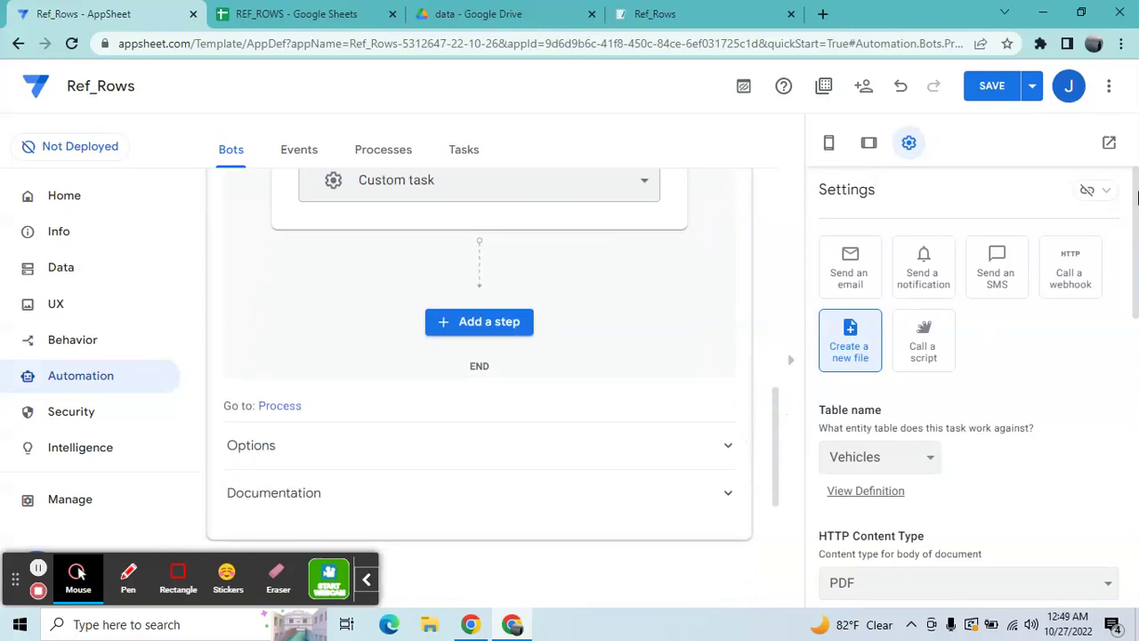
{"action": "left_click_drag", "start_coordinate": [1135, 211], "coordinate": [1137, 418]}
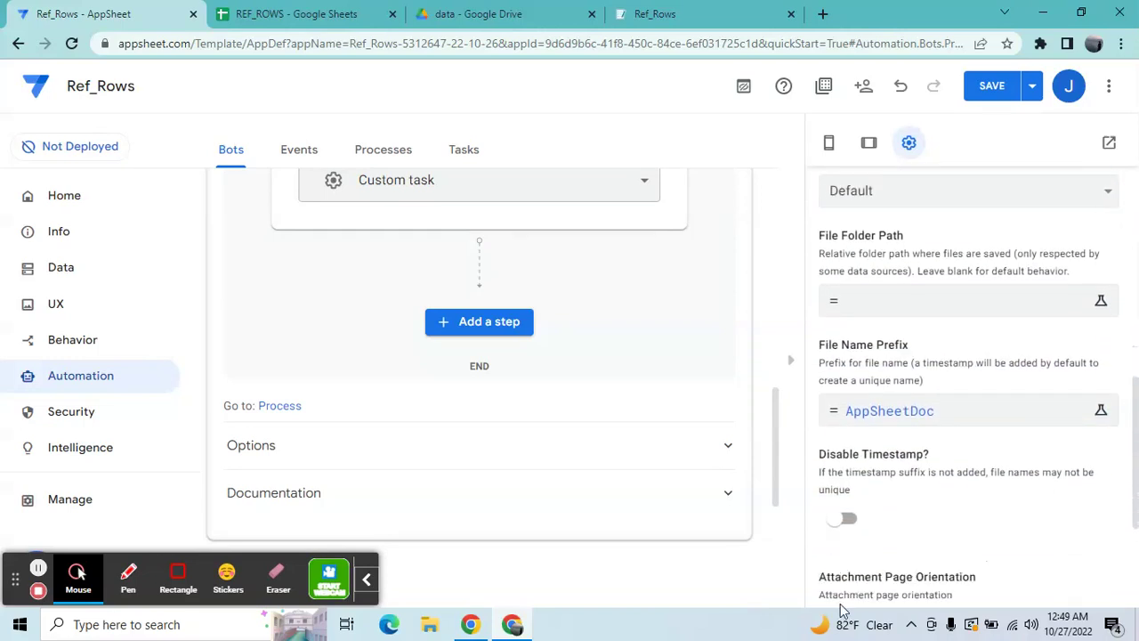
{"action": "left_click", "coordinate": [927, 414]}
{"action": "left_click", "coordinate": [495, 254]}
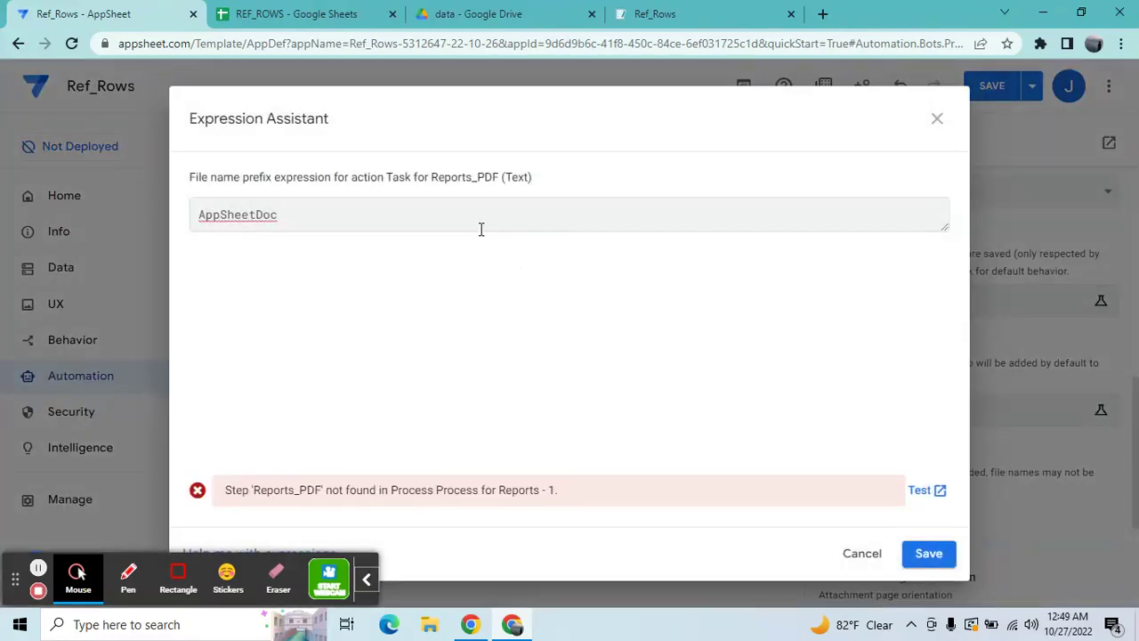
{"action": "left_click", "coordinate": [480, 228]}
{"action": "key", "text": "BackSpace"}
{"action": "key", "text": "BackSpace"}
{"action": "key", "text": "BackSpace"}
{"action": "key", "text": "BackSpace"}
{"action": "key", "text": "BackSpace"}
{"action": "key", "text": "BackSpace"}
{"action": "key", "text": "BackSpace"}
{"action": "key", "text": "BackSpace"}
{"action": "key", "text": "BackSpace"}
{"action": "key", "text": "BackSpace"}
{"action": "key", "text": "BackSpace"}
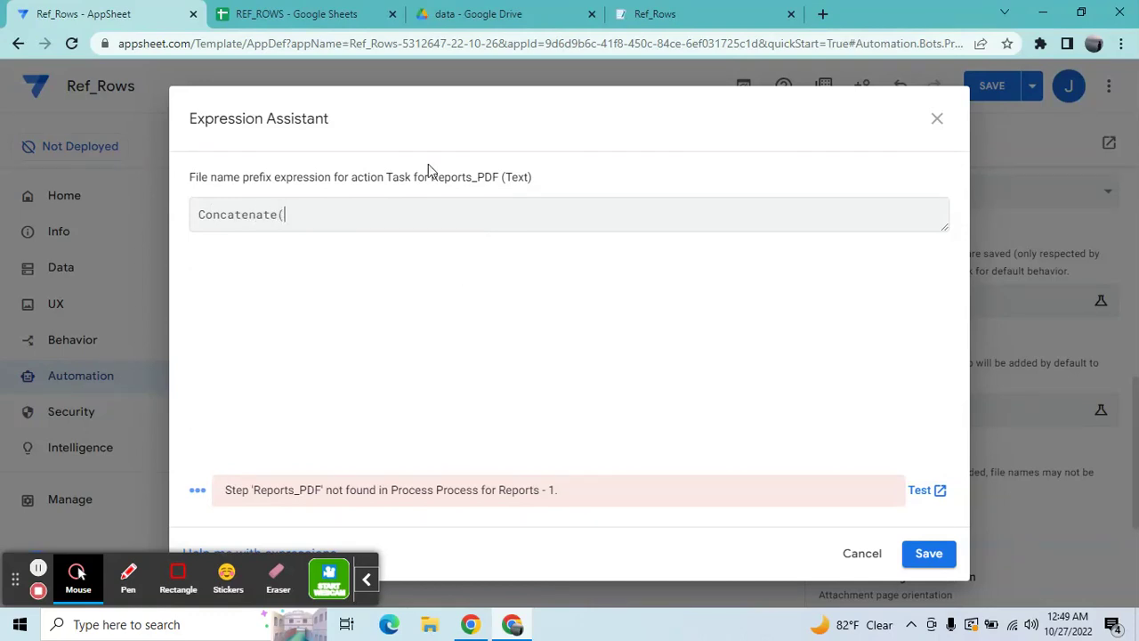
{"action": "type", "text": "[I"}
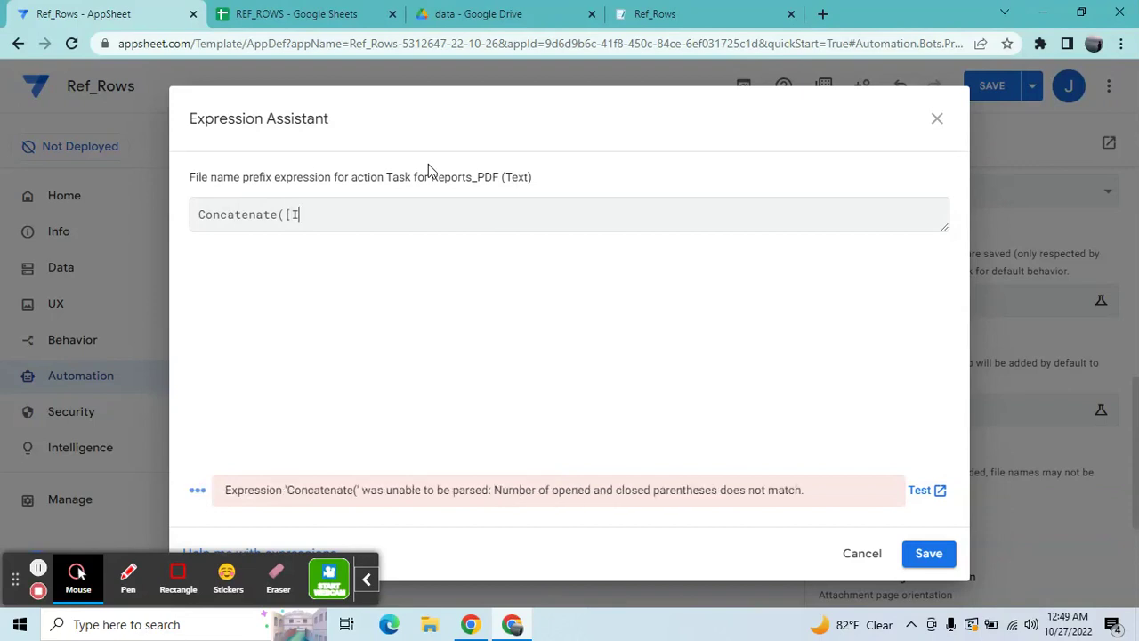
{"action": "type", "text": "D],\"\""}
{"action": "key", "text": "Left"}
{"action": "type", "text": "="}
{"action": "key", "text": "BackSpace"}
{"action": "type", "text": "-\",["}
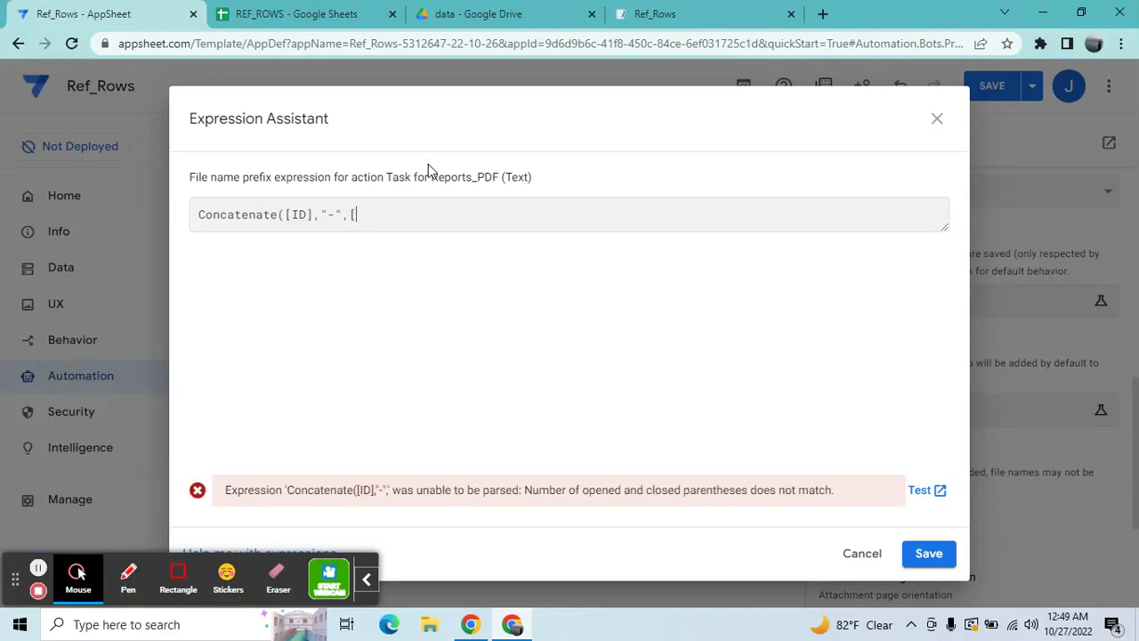
{"action": "type", "text": "Vehi"}
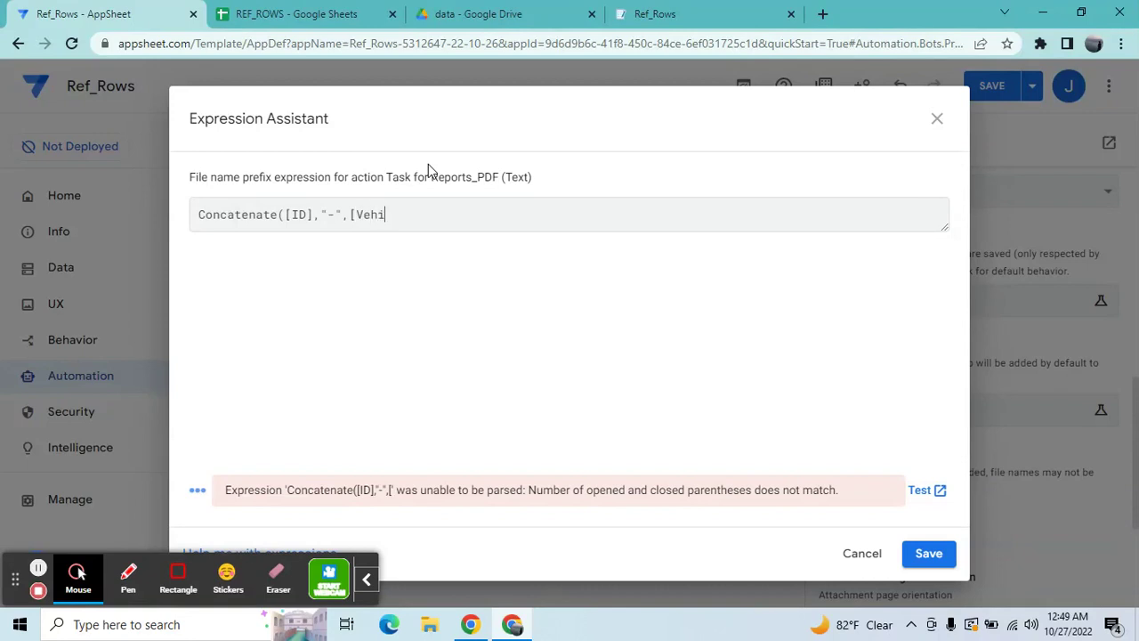
{"action": "type", "text": "cle No"}
{"action": "type", "text": ".])"}
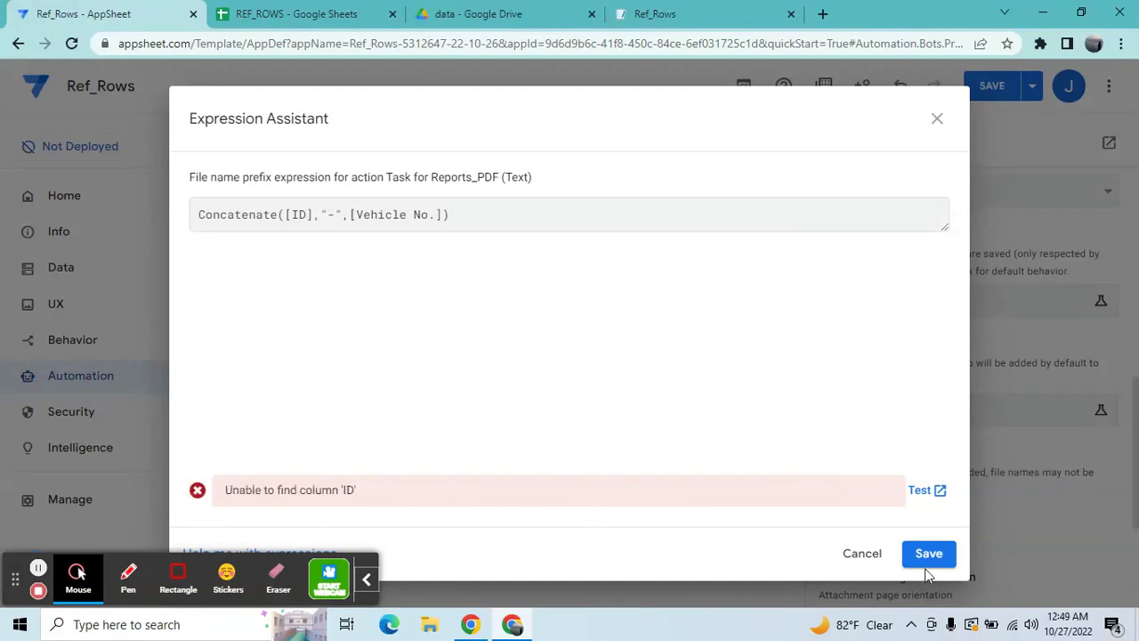
Check the Vehicles sheet's columns, then replace [ID] with Uniqueid() in the file name prefix expression and save it
{"action": "left_click", "coordinate": [256, 9]}
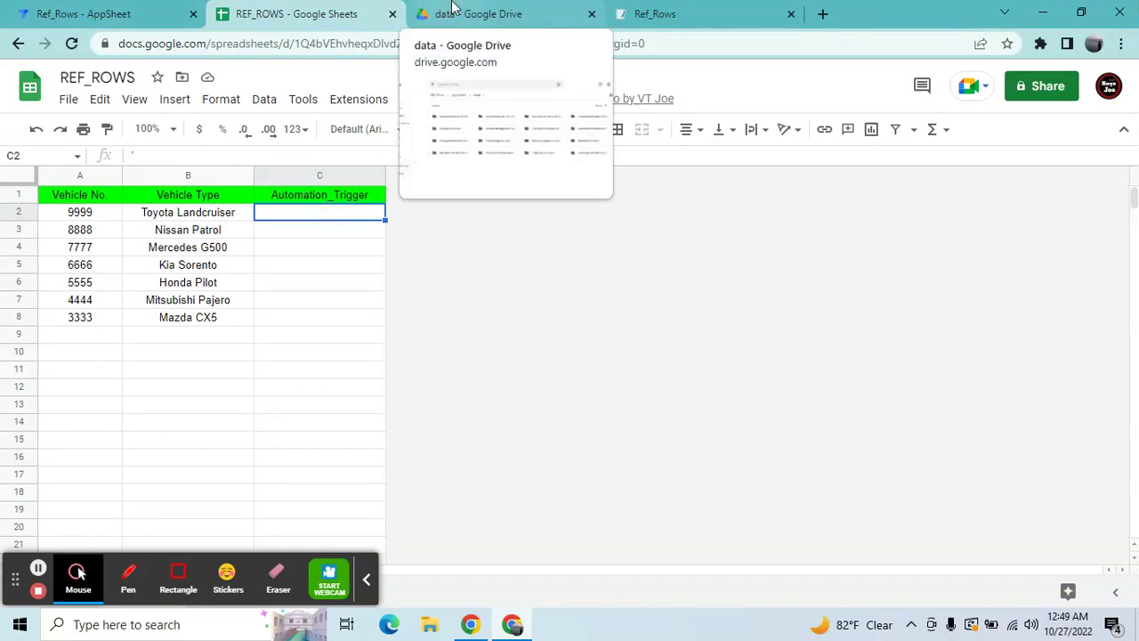
{"action": "left_click", "coordinate": [94, 8]}
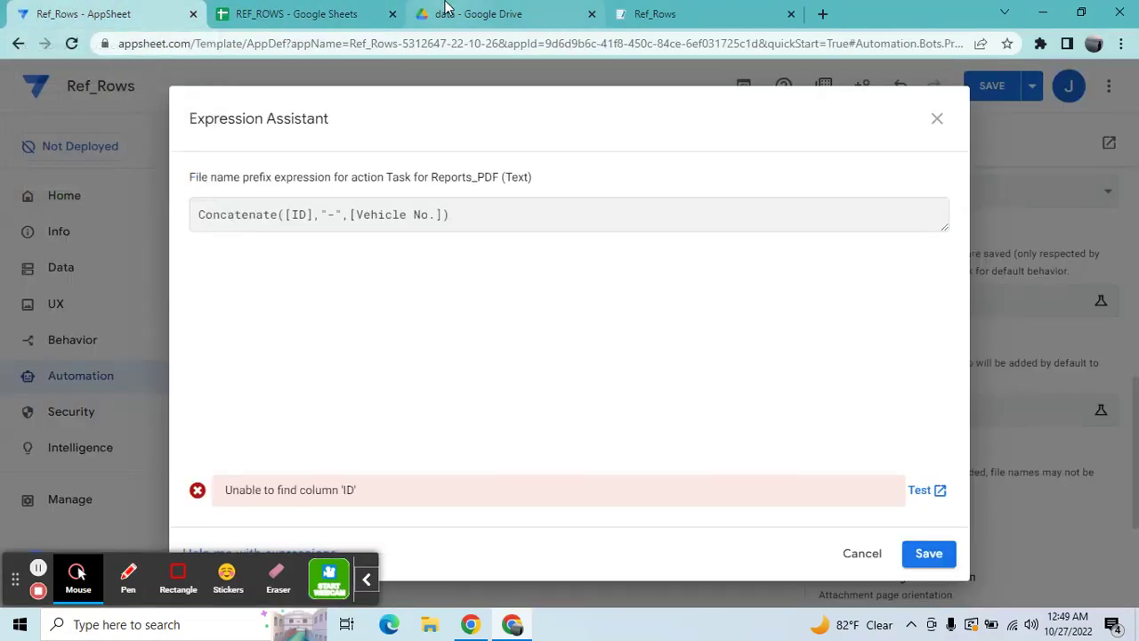
{"action": "left_click", "coordinate": [318, 214]}
{"action": "key", "text": "BackSpace"}
{"action": "key", "text": "BackSpace"}
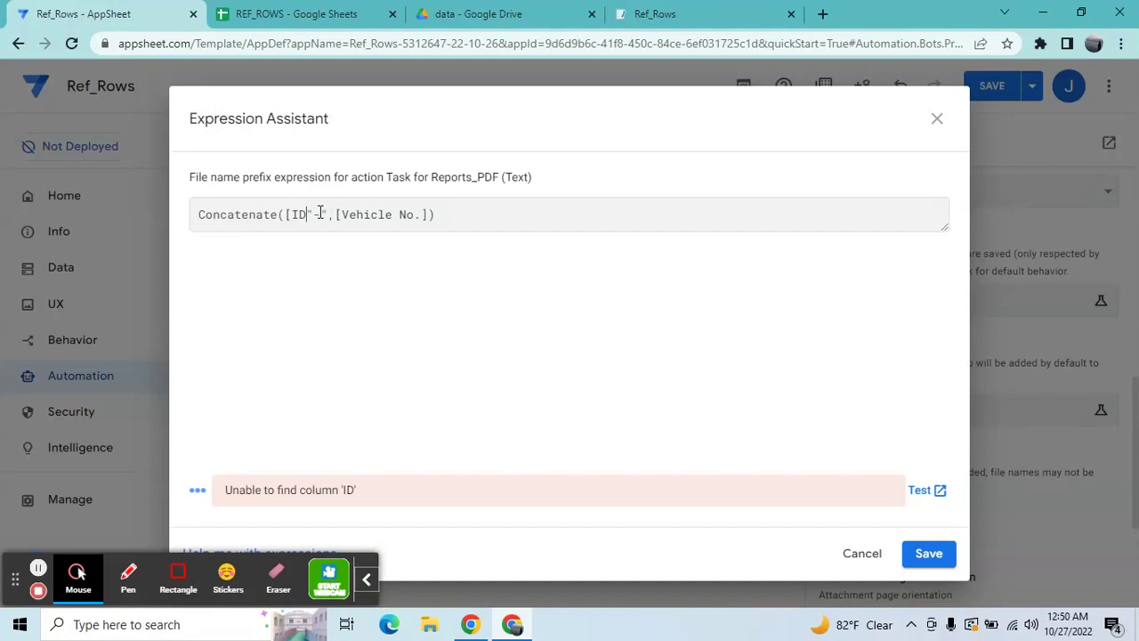
{"action": "key", "text": "BackSpace"}
{"action": "key", "text": "BackSpace"}
{"action": "type", "text": "Uniquei"}
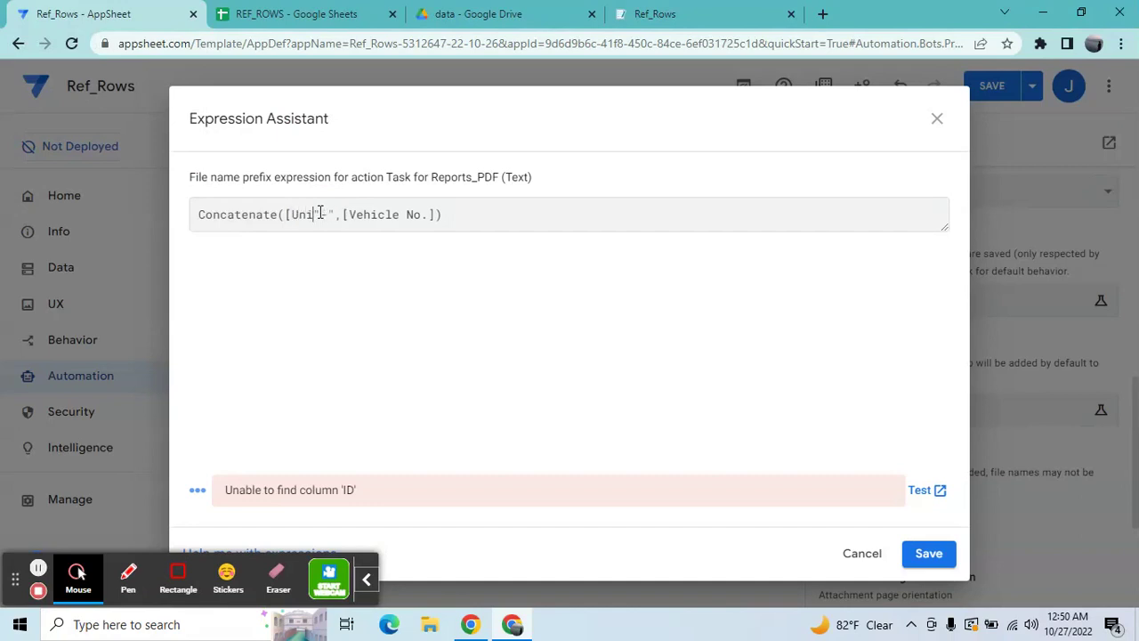
{"action": "type", "text": "d"}
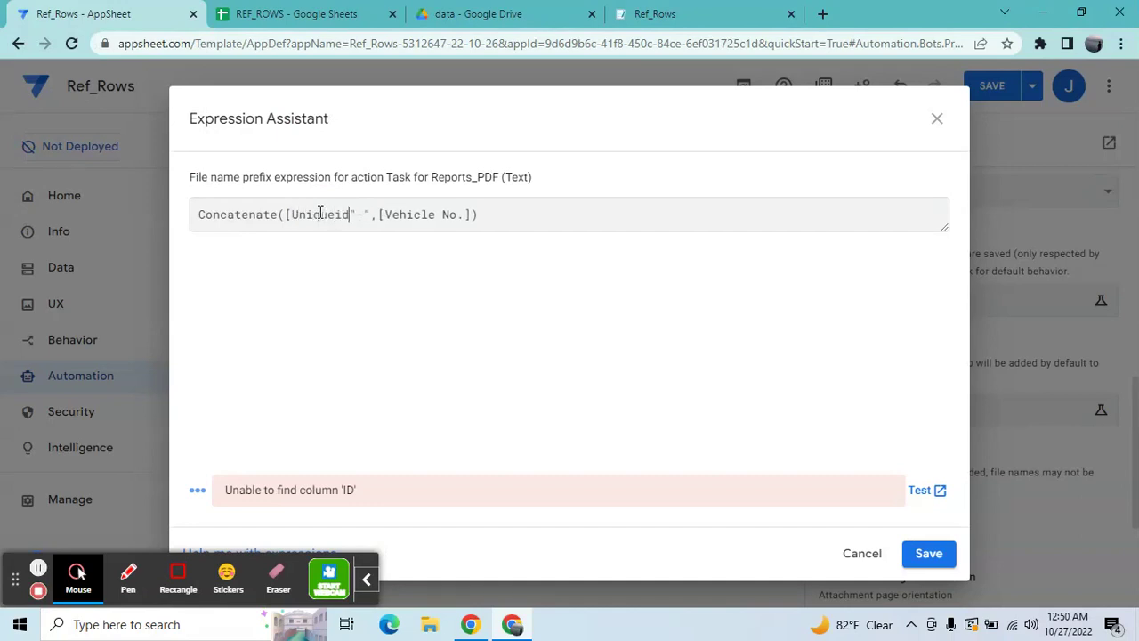
{"action": "key", "text": "BackSpace"}
{"action": "key", "text": "BackSpace"}
{"action": "key", "text": "BackSpace"}
{"action": "key", "text": "BackSpace"}
{"action": "key", "text": "BackSpace"}
{"action": "key", "text": "BackSpace"}
{"action": "key", "text": "BackSpace"}
{"action": "key", "text": "BackSpace"}
{"action": "key", "text": "BackSpace"}
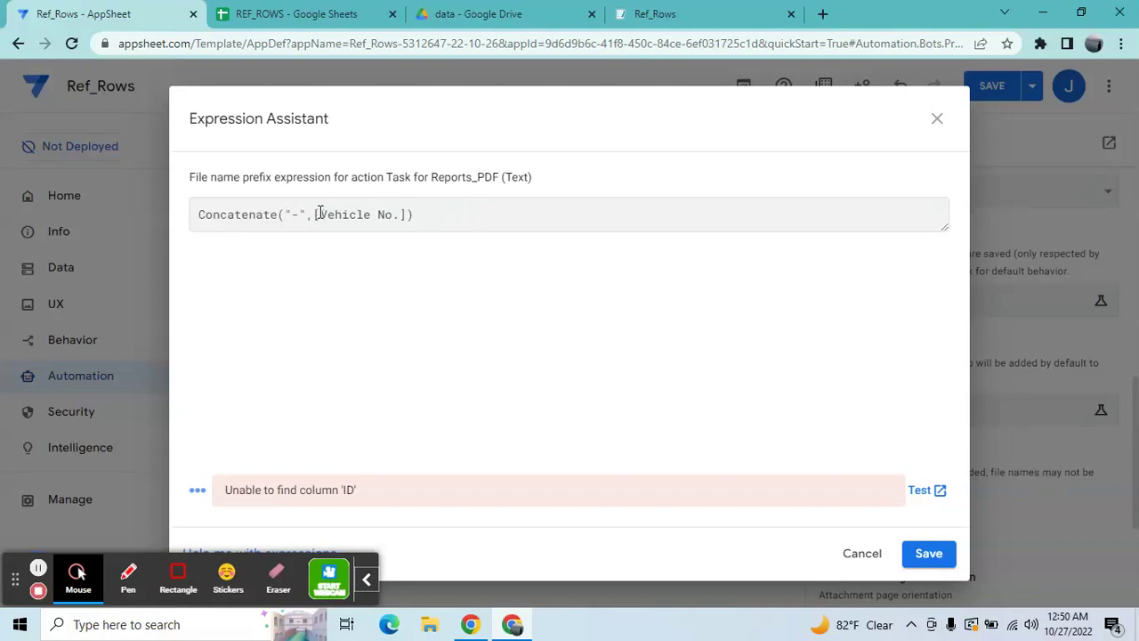
{"action": "type", "text": "Uni"}
{"action": "type", "text": "que"}
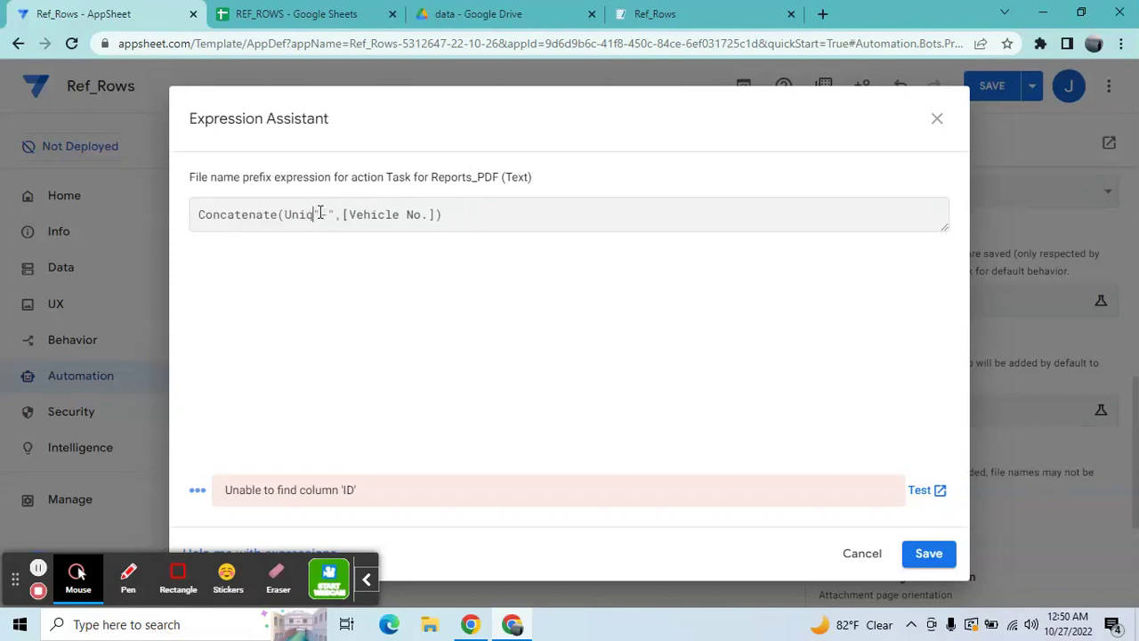
{"action": "type", "text": "id()"}
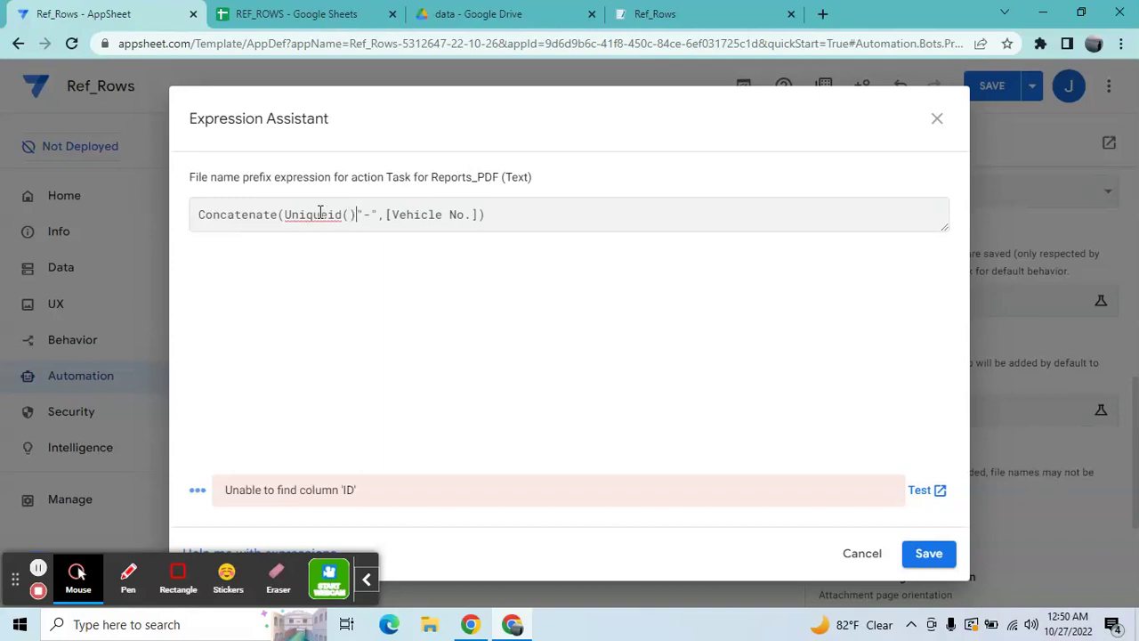
{"action": "type", "text": ","}
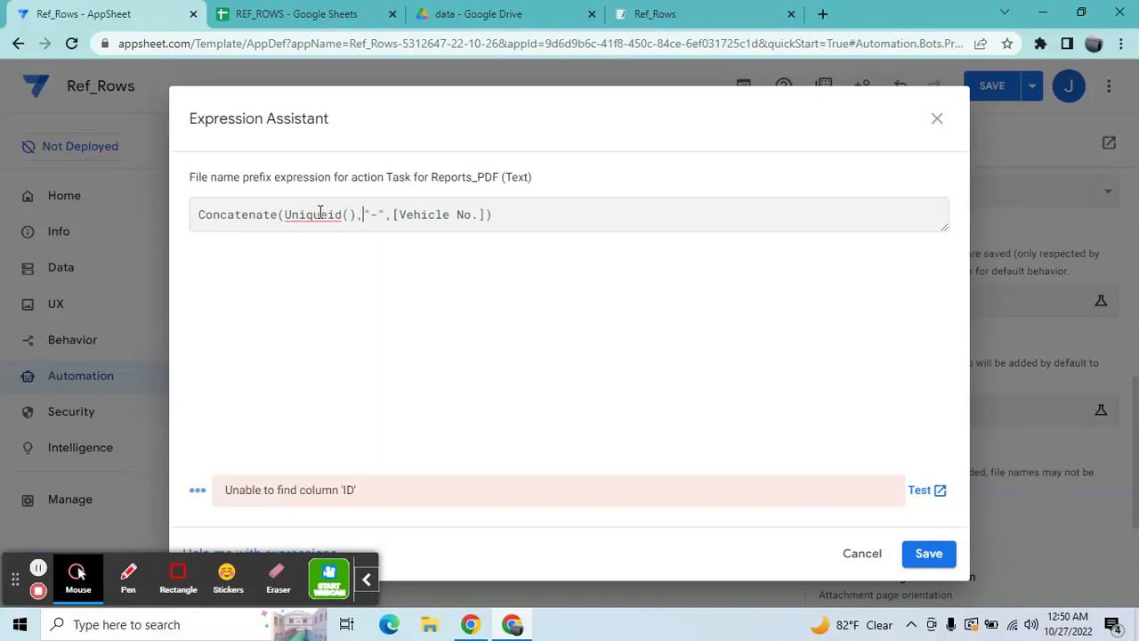
{"action": "left_click", "coordinate": [524, 217]}
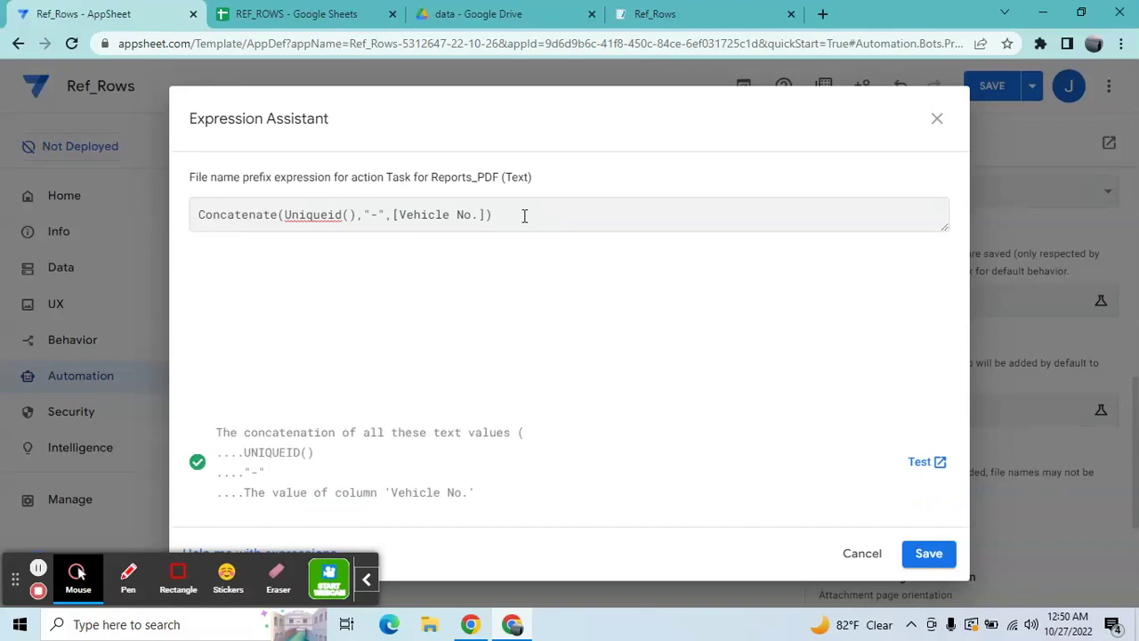
{"action": "left_click", "coordinate": [929, 553]}
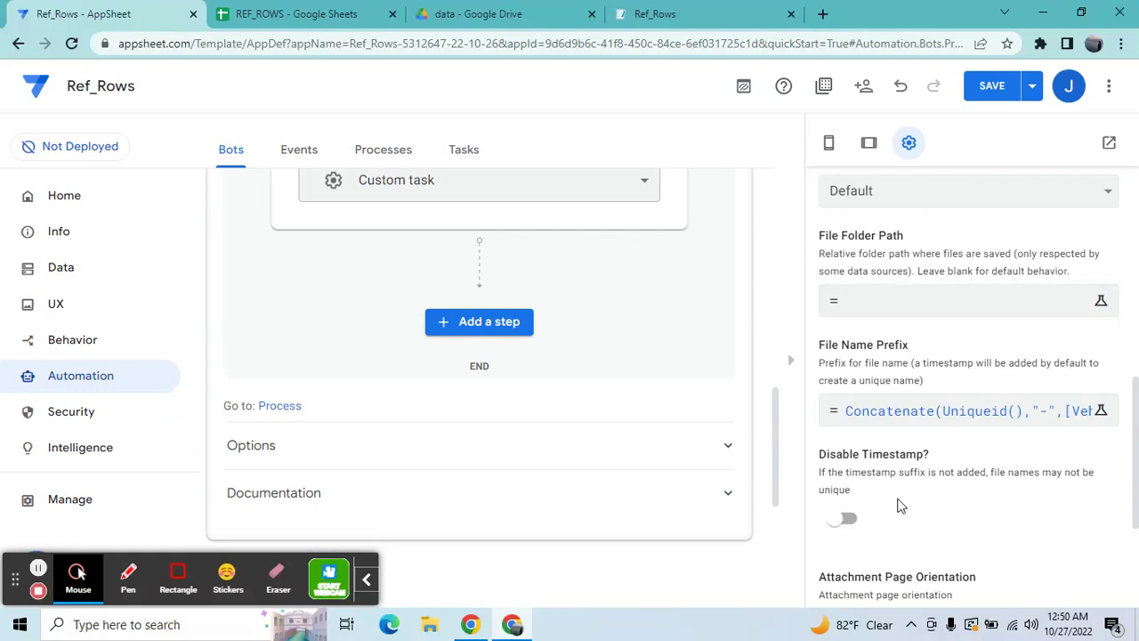
Disable the file name timestamp and set the attachment page to Portrait orientation at A4 size
{"action": "left_click", "coordinate": [846, 518]}
{"action": "left_click_drag", "start_coordinate": [1137, 414], "coordinate": [1137, 480]}
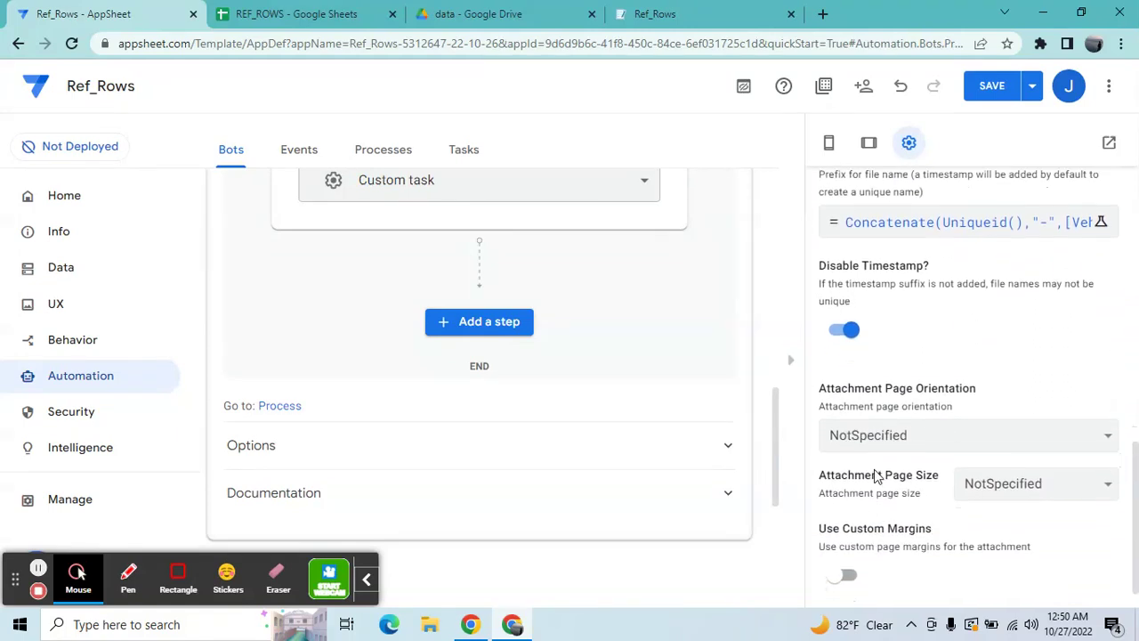
{"action": "left_click", "coordinate": [884, 445]}
{"action": "left_click", "coordinate": [881, 477]}
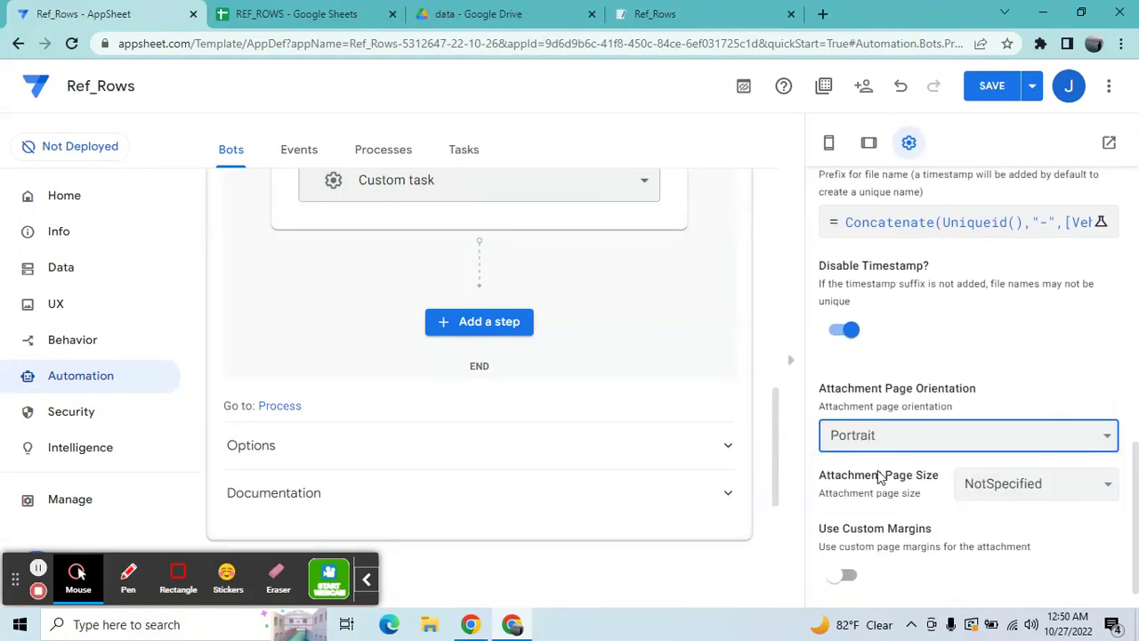
{"action": "left_click", "coordinate": [960, 485]}
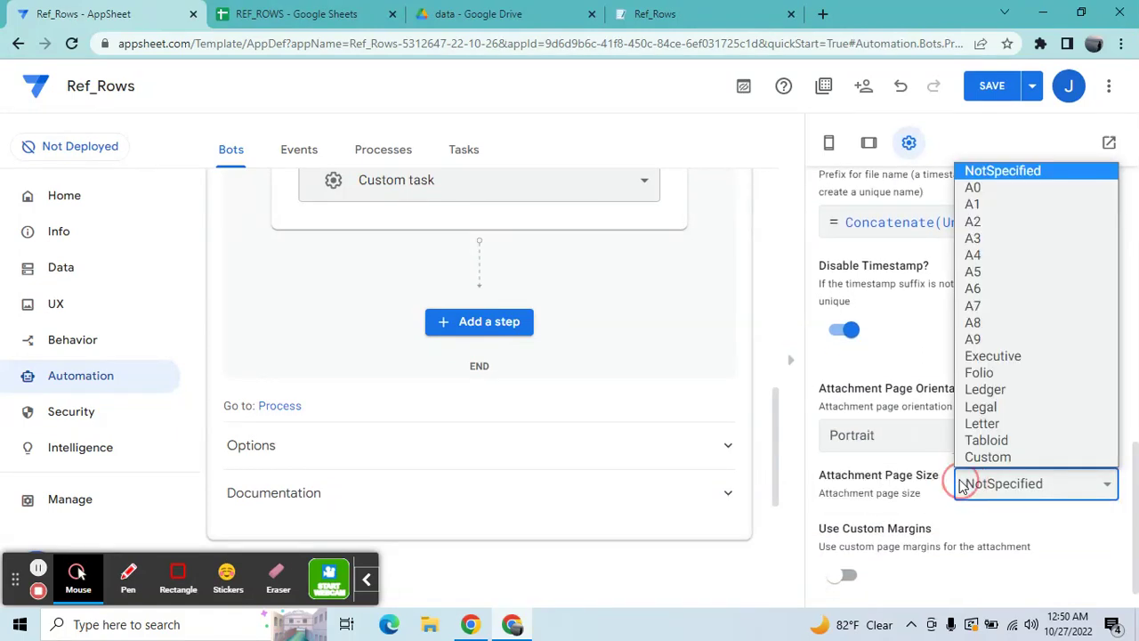
{"action": "left_click", "coordinate": [1003, 257]}
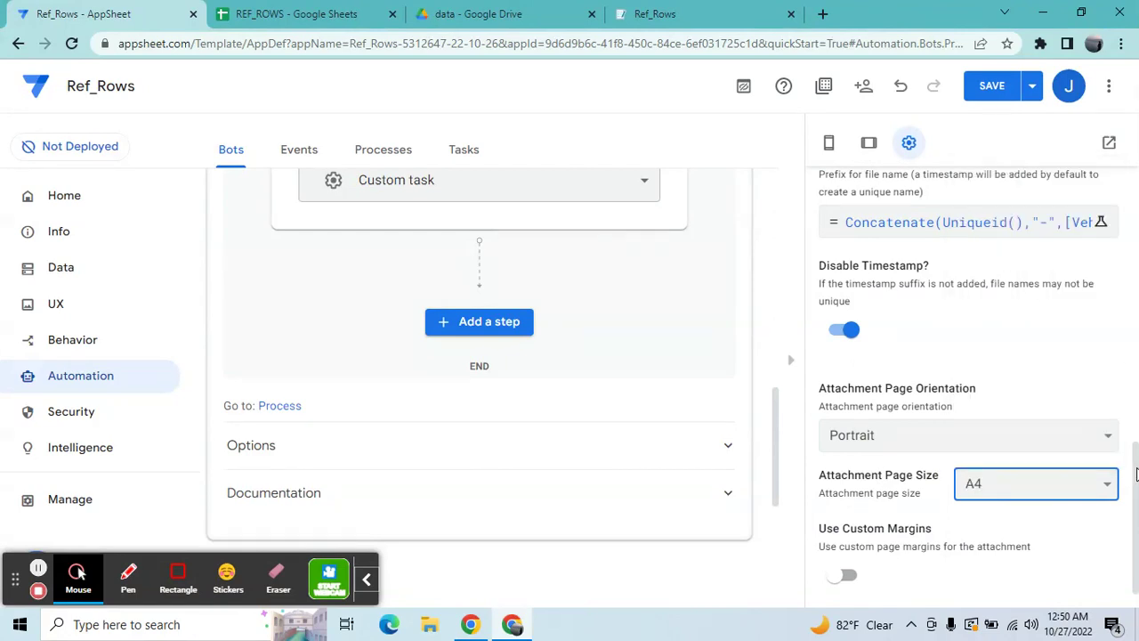
Create a template document for the PDF task and open it for viewing
{"action": "left_click_drag", "start_coordinate": [1135, 474], "coordinate": [1138, 445]}
{"action": "scroll", "coordinate": [1137, 443], "scroll_direction": "up", "scroll_amount": 4}
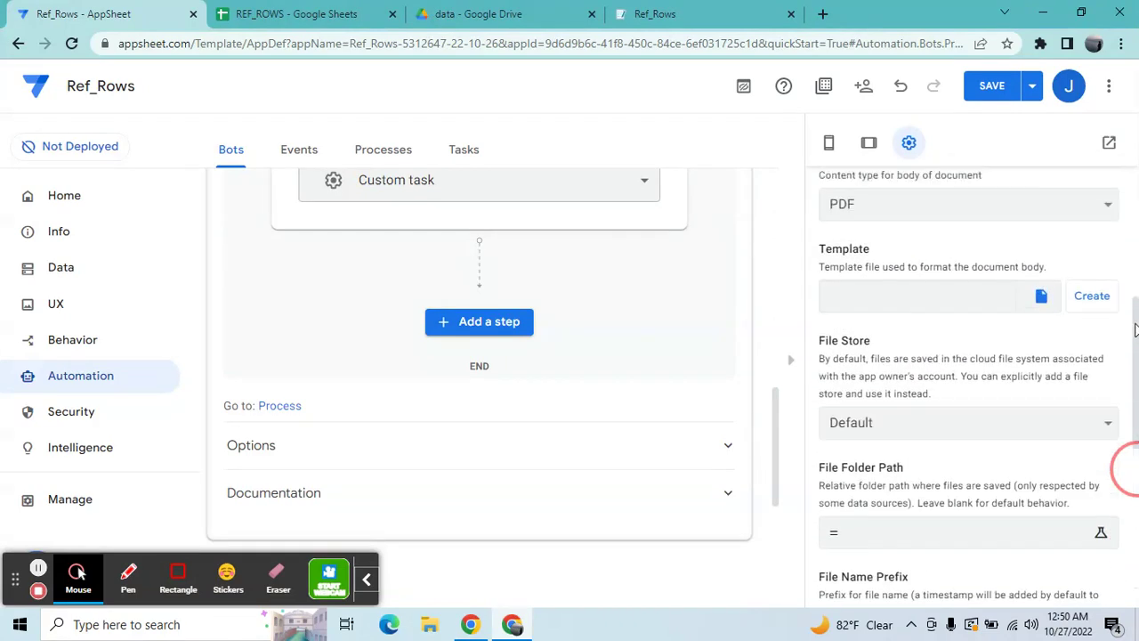
{"action": "left_click", "coordinate": [1094, 295]}
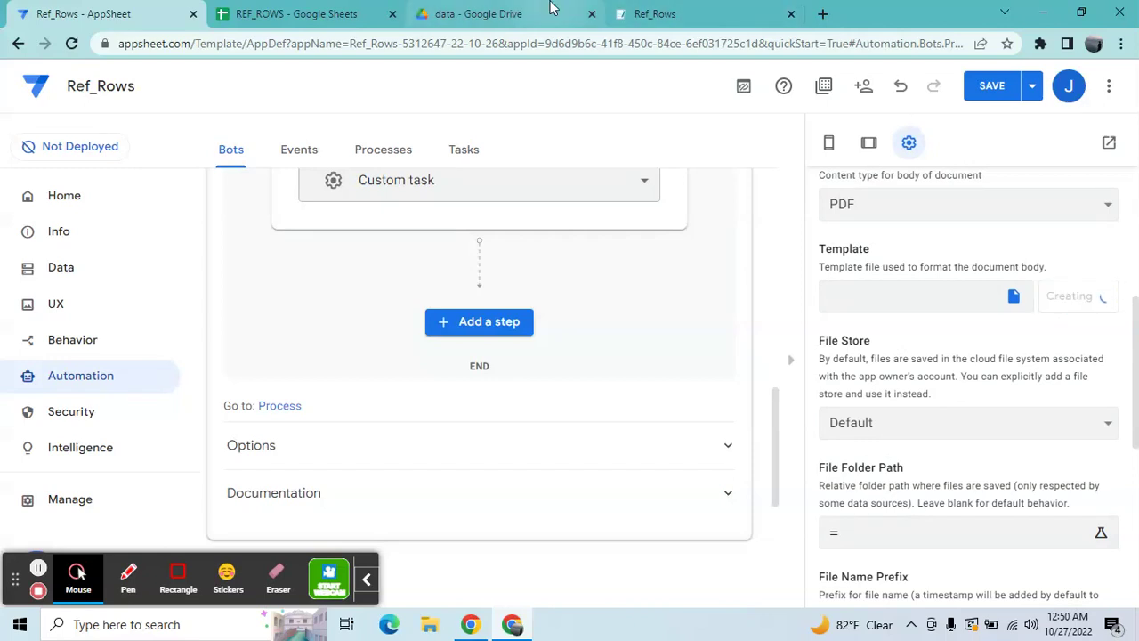
{"action": "left_click", "coordinate": [686, 10]}
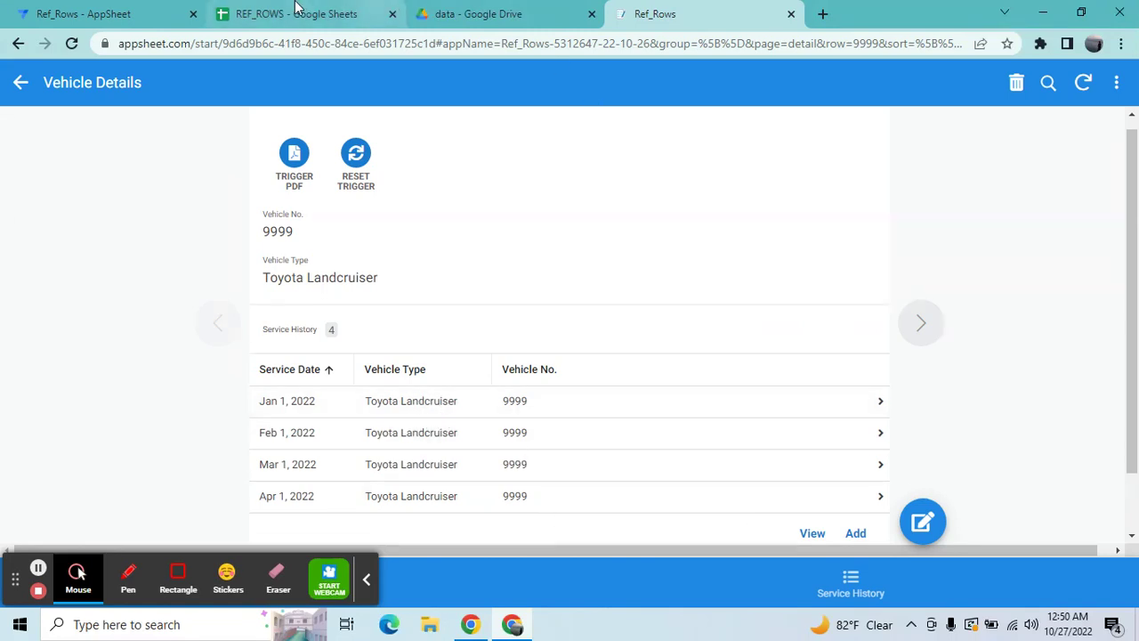
{"action": "left_click", "coordinate": [122, 11]}
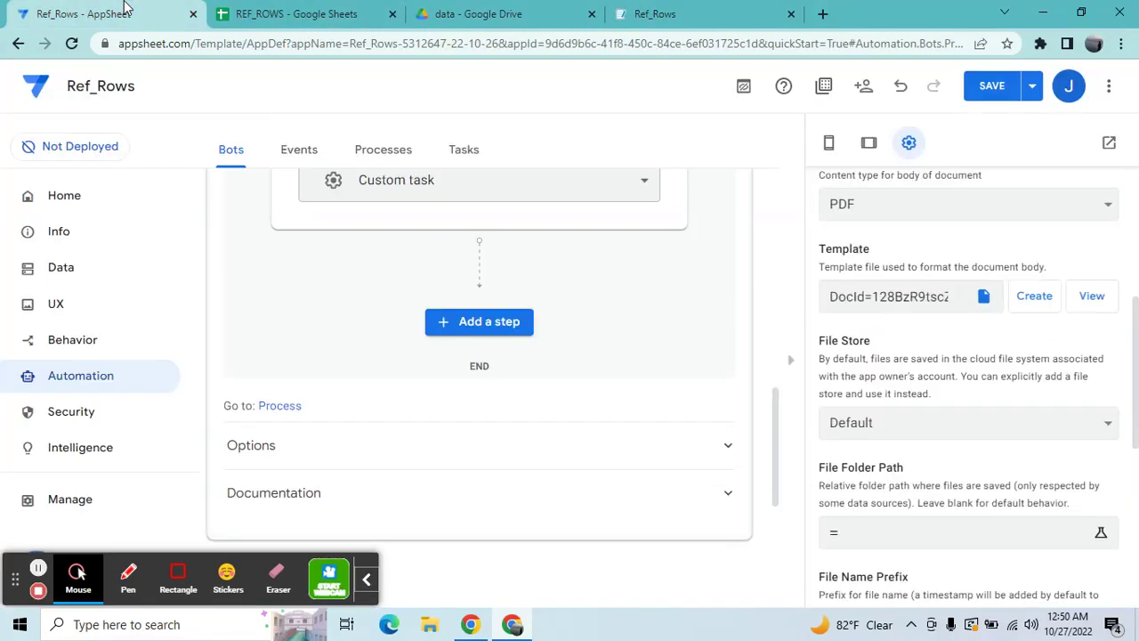
{"action": "left_click", "coordinate": [1094, 298]}
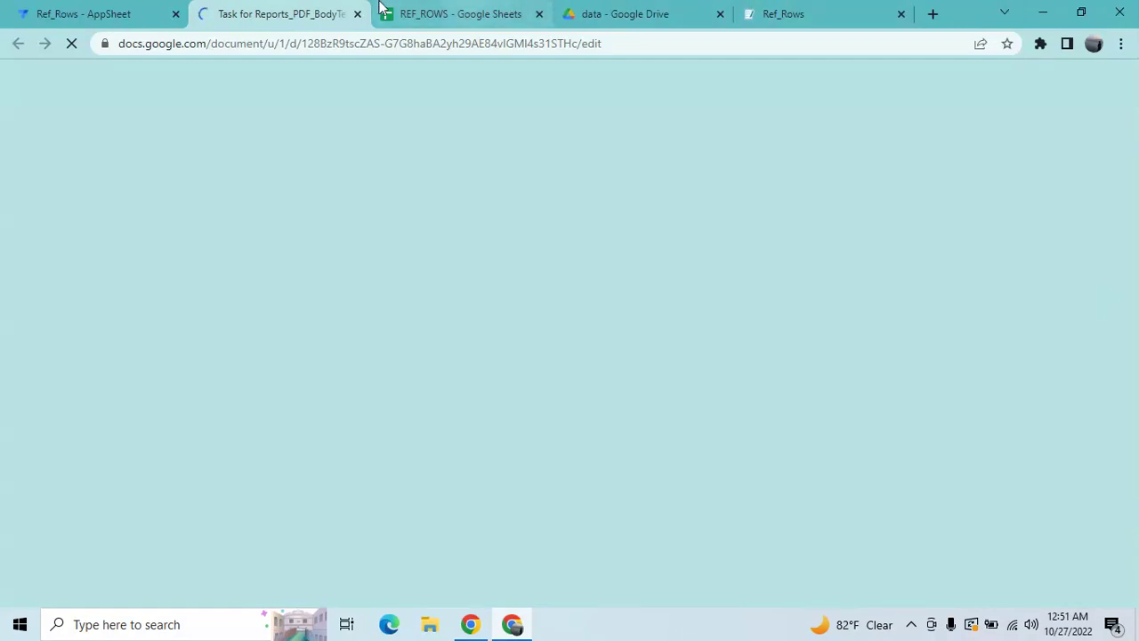
Examine the app formula of the Service History column in the Vehicles table, leaving the expression without saving
{"action": "left_click", "coordinate": [19, 7]}
{"action": "left_click", "coordinate": [78, 269]}
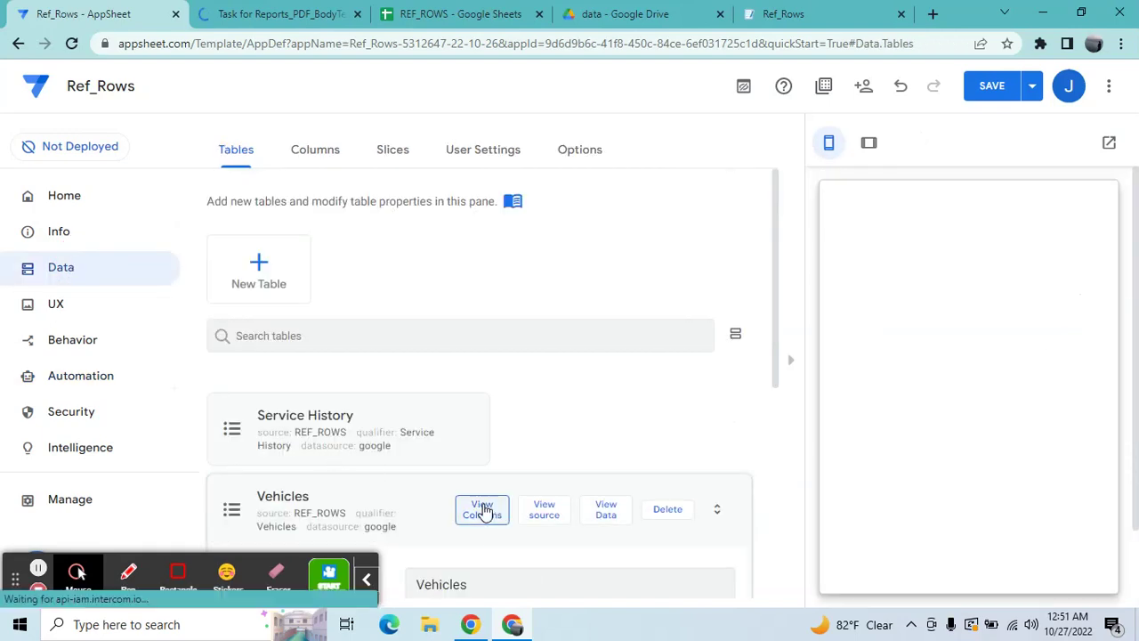
{"action": "left_click", "coordinate": [482, 509]}
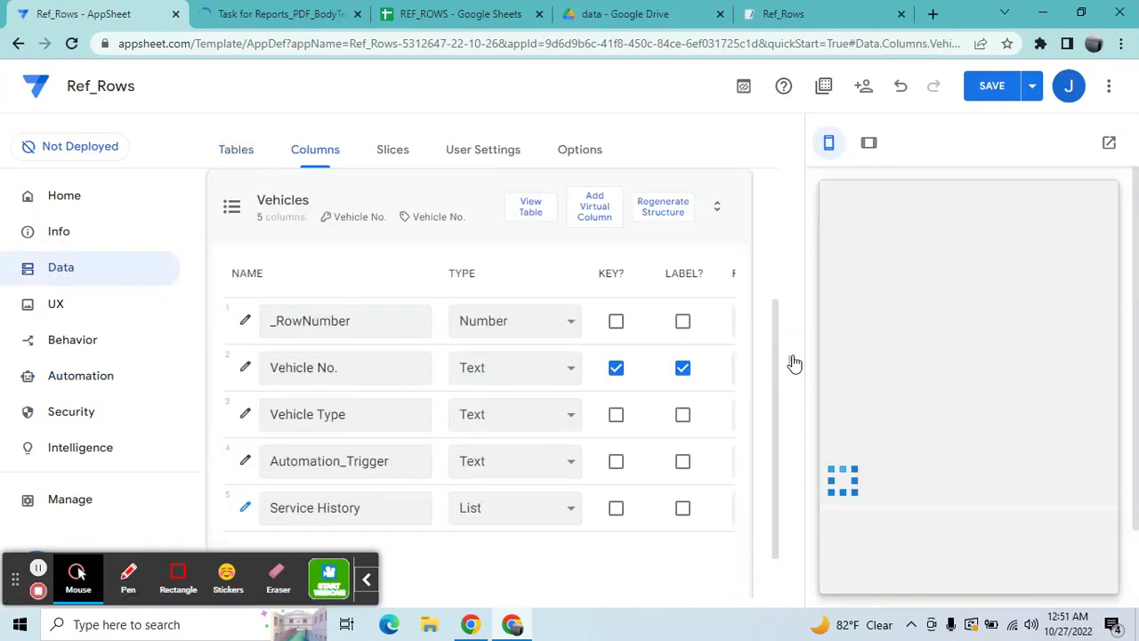
{"action": "left_click", "coordinate": [795, 363]}
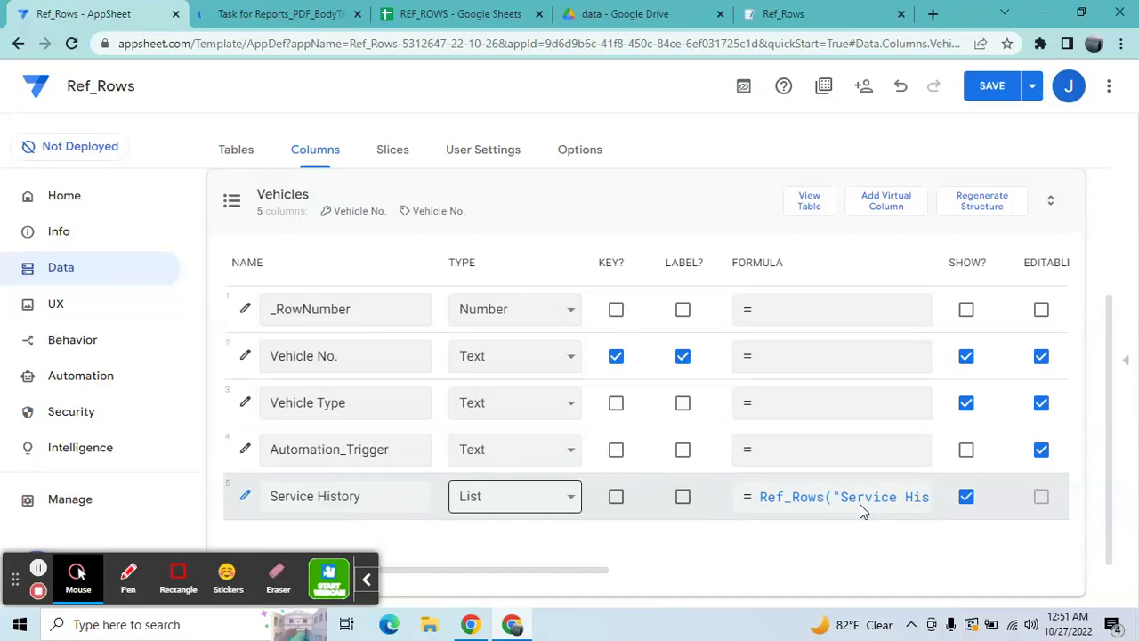
{"action": "left_click", "coordinate": [778, 515]}
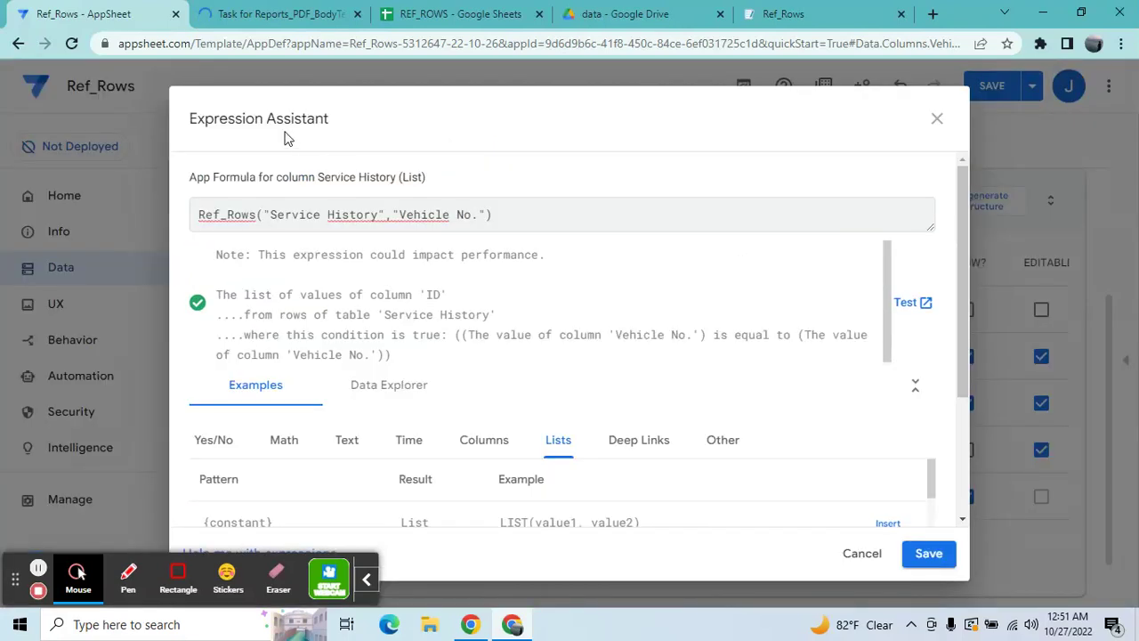
{"action": "left_click", "coordinate": [240, 214]}
{"action": "left_click", "coordinate": [938, 118]}
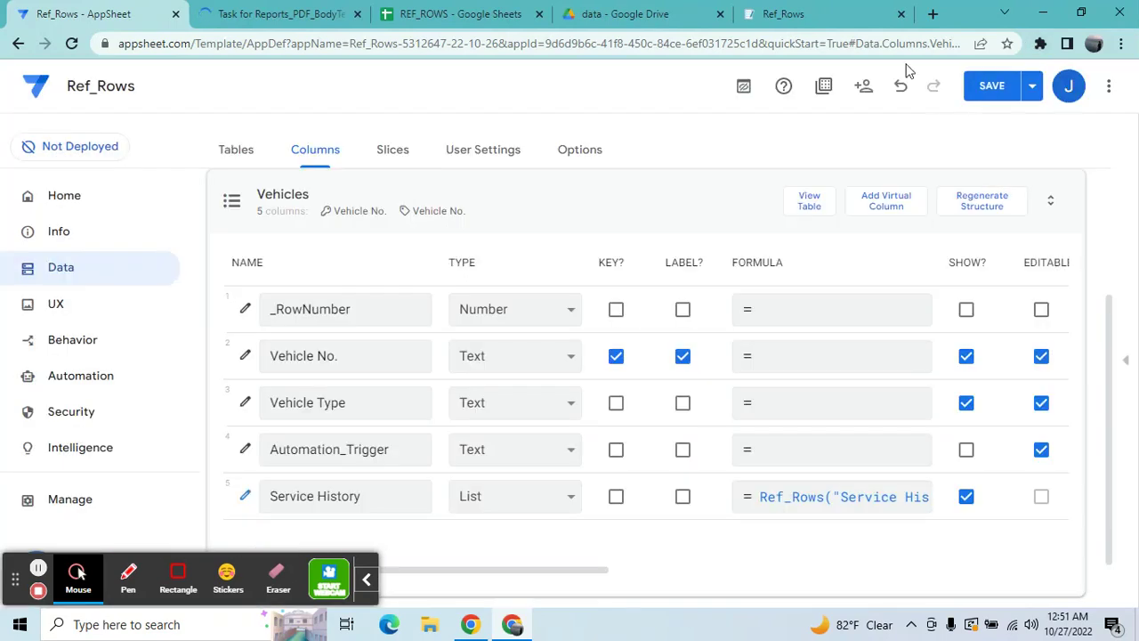
Review the vehicle's details in the app, then compare the template document's Service History line with the Service History column in the AppSheet editor
{"action": "left_click", "coordinate": [825, 9]}
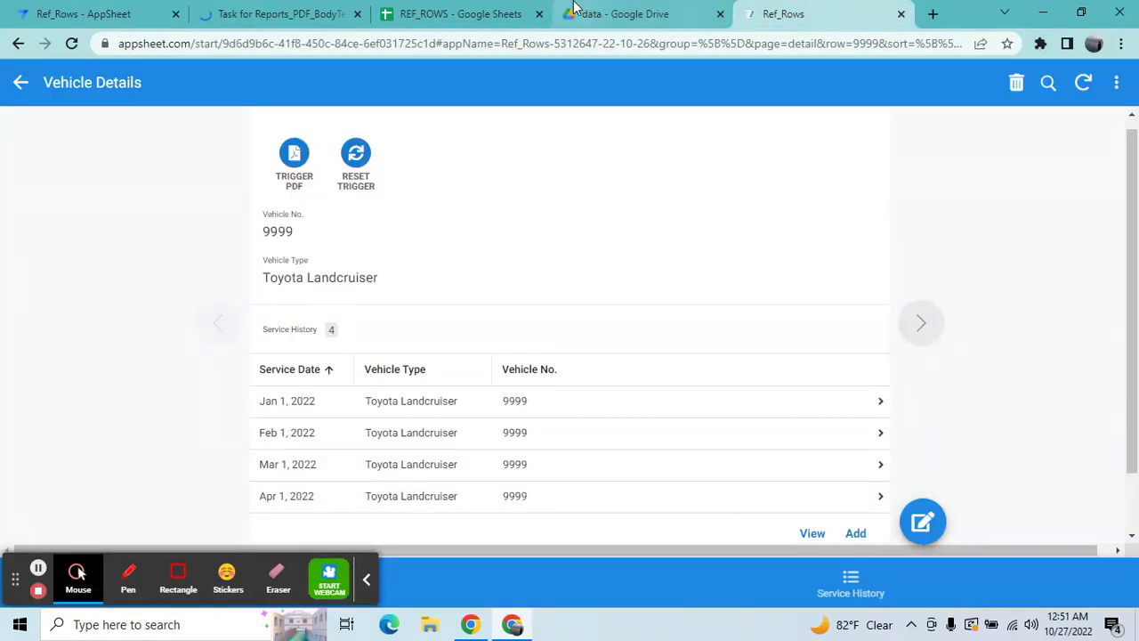
{"action": "left_click", "coordinate": [227, 11]}
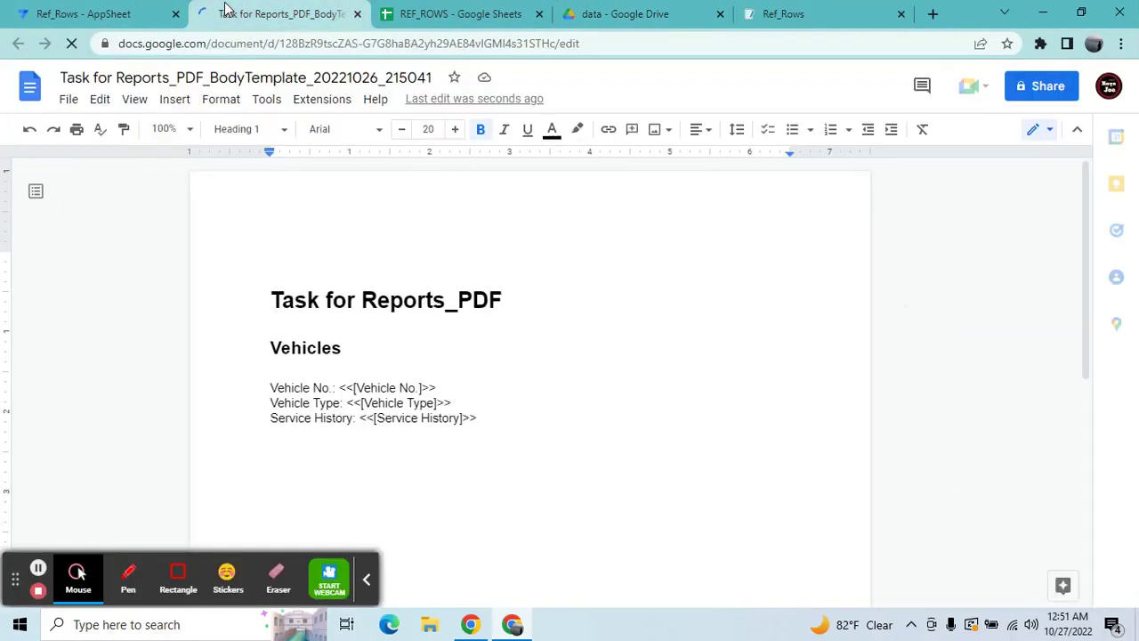
{"action": "left_click", "coordinate": [368, 583]}
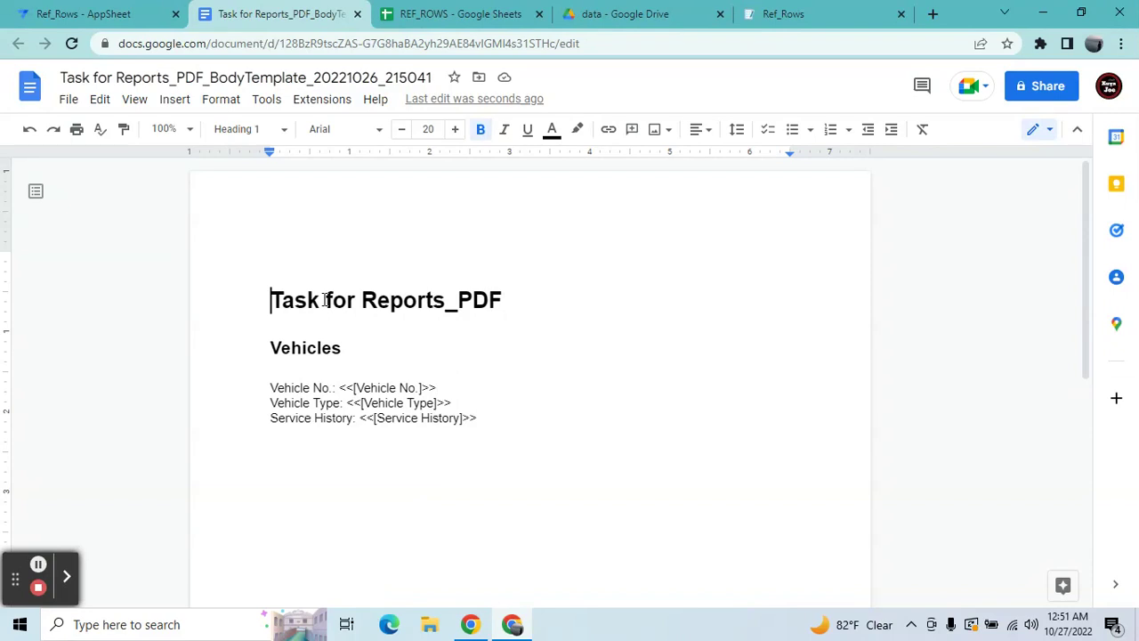
{"action": "left_click", "coordinate": [348, 417]}
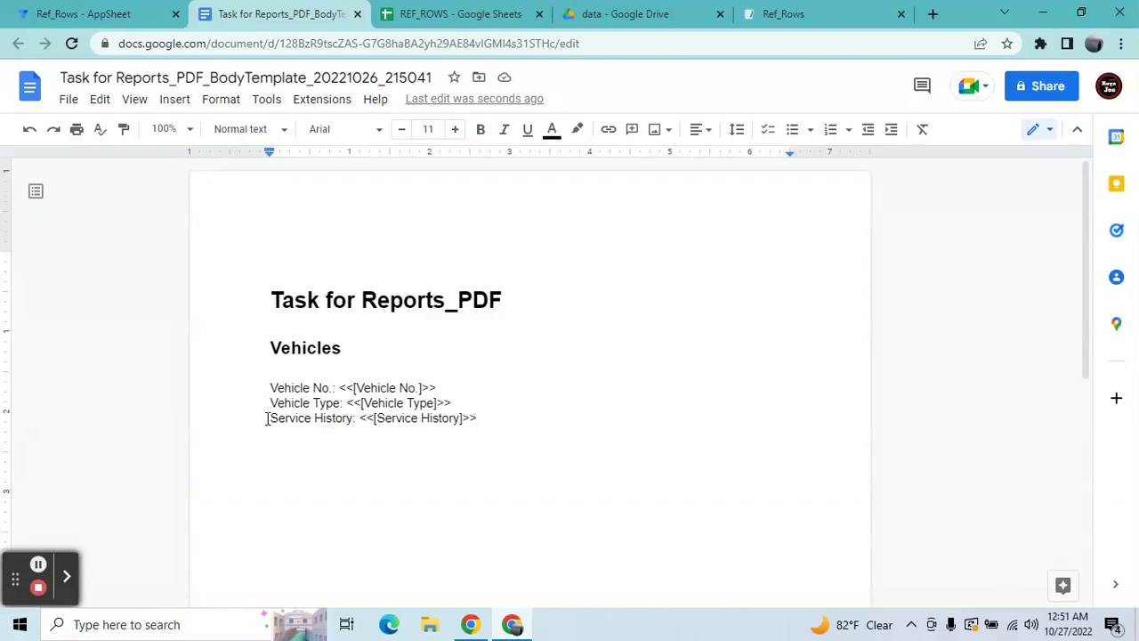
{"action": "left_click_drag", "start_coordinate": [270, 418], "coordinate": [374, 436]}
{"action": "left_click", "coordinate": [71, 13]}
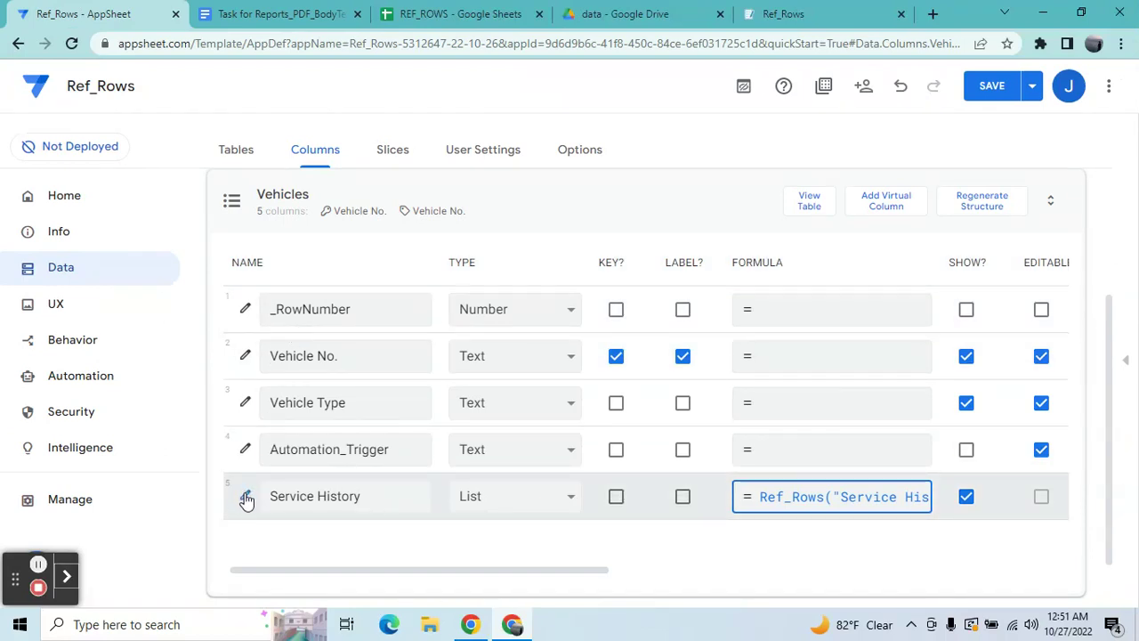
{"action": "left_click", "coordinate": [300, 12]}
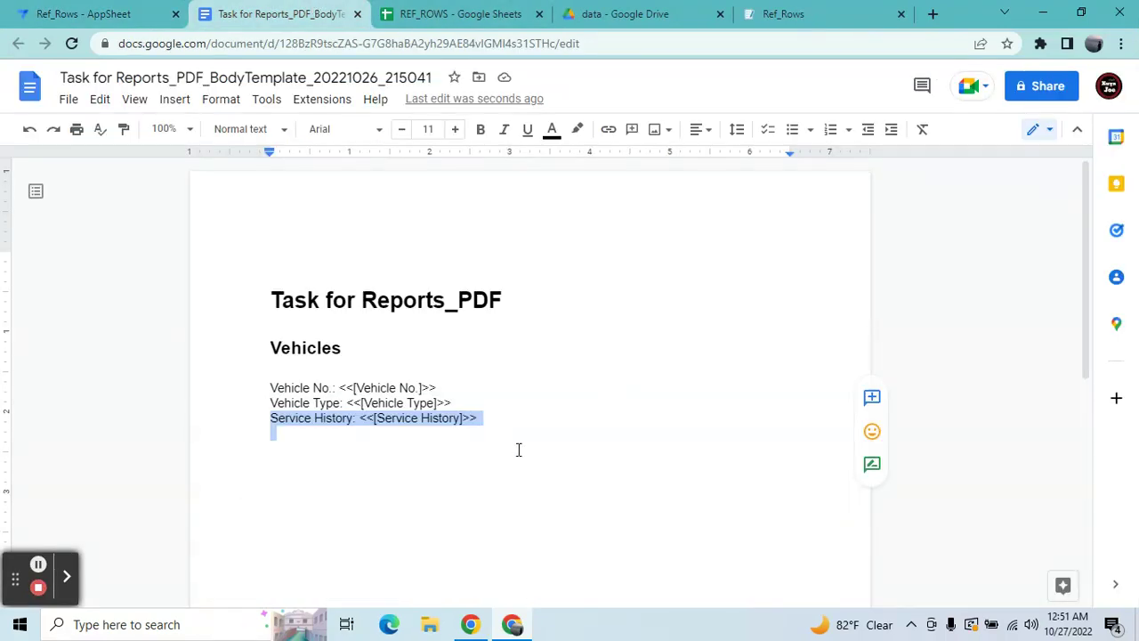
Delete the whole Service History line with its placeholder from the template document
{"action": "left_click", "coordinate": [457, 431]}
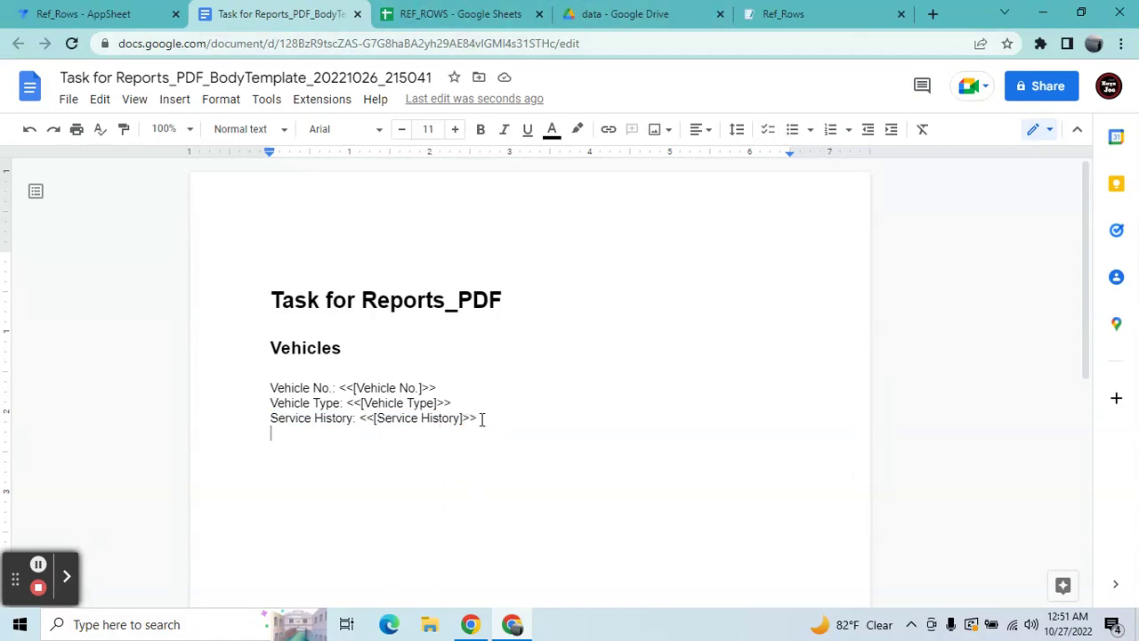
{"action": "left_click", "coordinate": [481, 419]}
{"action": "left_click", "coordinate": [358, 418]}
{"action": "left_click_drag", "start_coordinate": [482, 417], "coordinate": [418, 412]}
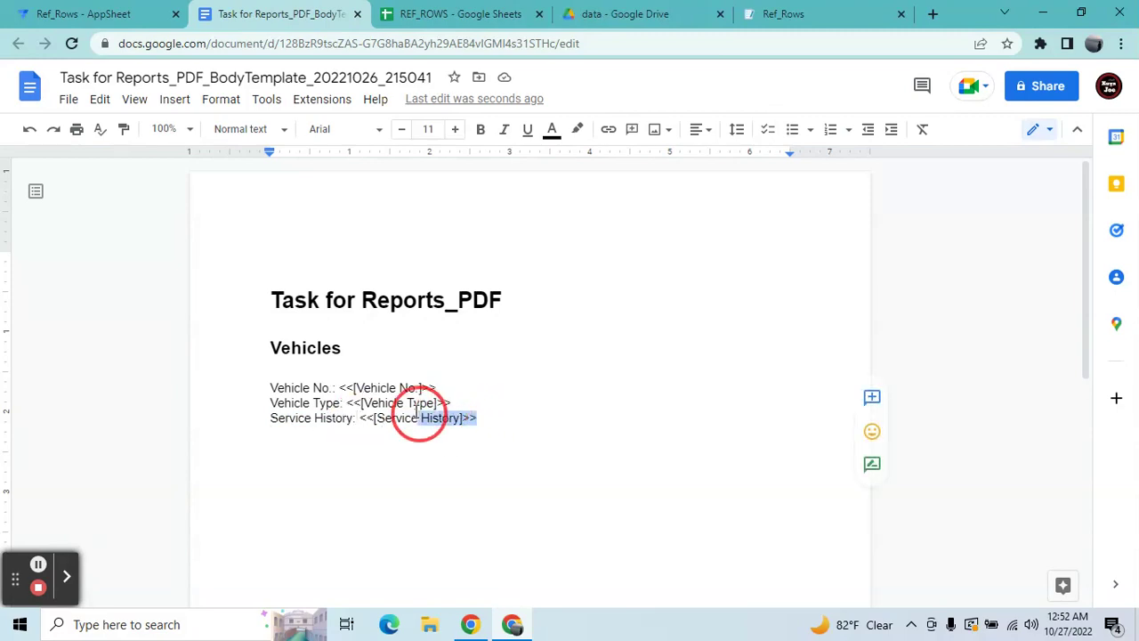
{"action": "left_click", "coordinate": [424, 435]}
{"action": "key", "text": "BackSpace"}
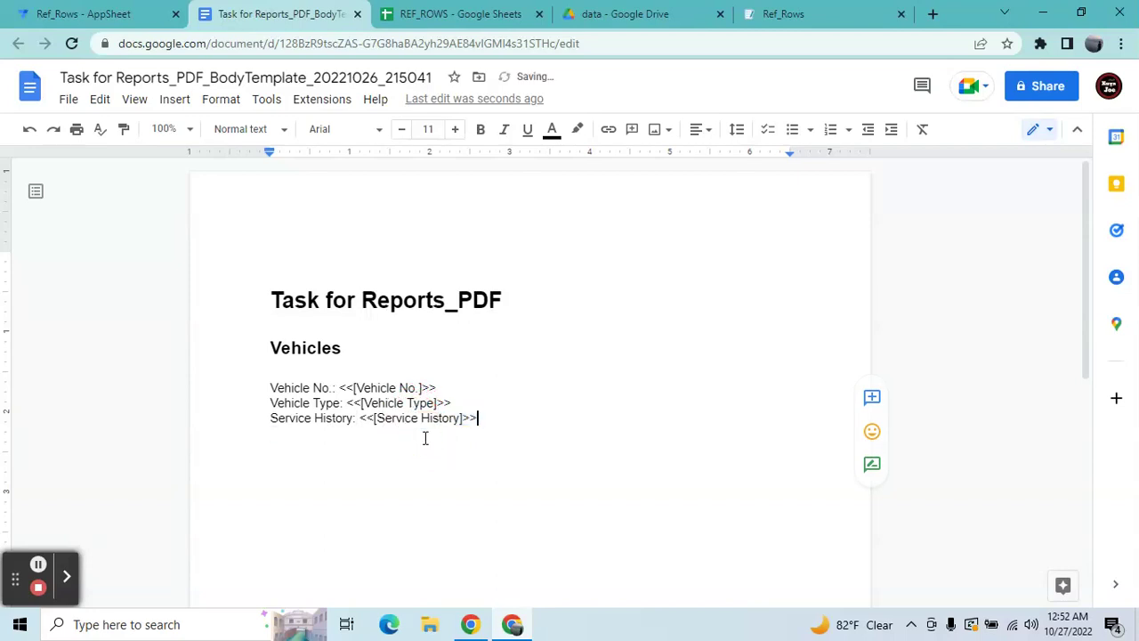
{"action": "key", "text": "BackSpace"}
{"action": "key", "text": "BackSpace"}
{"action": "key", "text": "BackSpace"}
{"action": "key", "text": "BackSpace"}
{"action": "key", "text": "BackSpace"}
{"action": "key", "text": "BackSpace"}
{"action": "key", "text": "BackSpace"}
{"action": "key", "text": "BackSpace"}
{"action": "key", "text": "BackSpace"}
{"action": "key", "text": "BackSpace"}
{"action": "key", "text": "BackSpace"}
{"action": "key", "text": "BackSpace"}
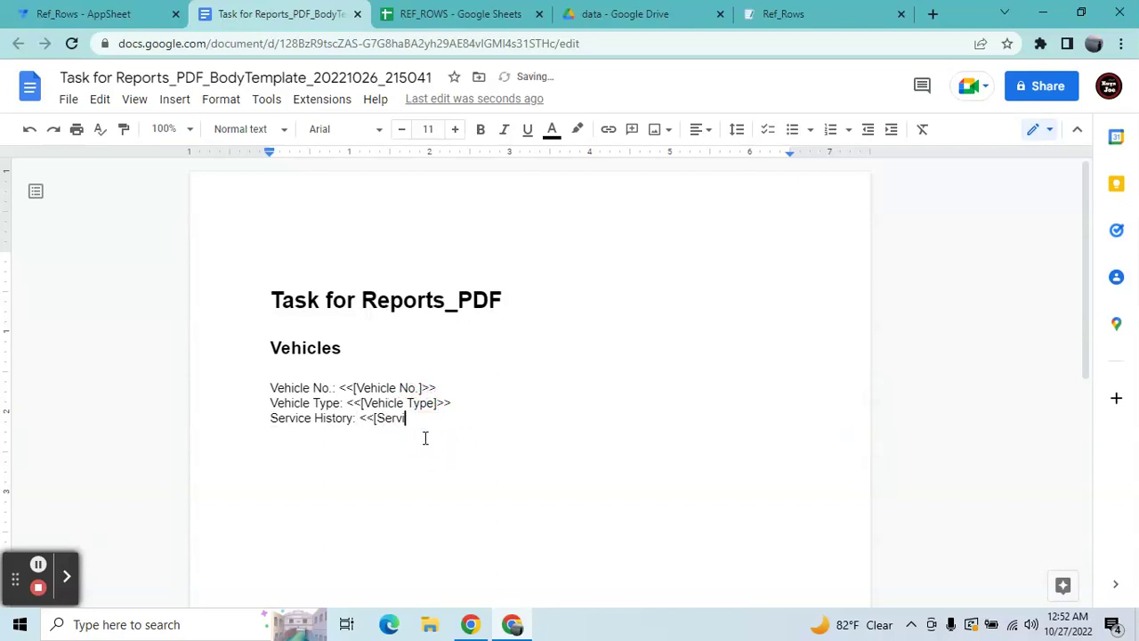
{"action": "key", "text": "BackSpace"}
{"action": "key", "text": "BackSpace"}
{"action": "key", "text": "BackSpace"}
{"action": "key", "text": "BackSpace"}
{"action": "key", "text": "BackSpace"}
{"action": "key", "text": "BackSpace"}
{"action": "key", "text": "BackSpace"}
{"action": "key", "text": "BackSpace"}
{"action": "key", "text": "BackSpace"}
{"action": "key", "text": "BackSpace"}
{"action": "key", "text": "BackSpace"}
{"action": "key", "text": "BackSpace"}
{"action": "key", "text": "BackSpace"}
{"action": "key", "text": "BackSpace"}
{"action": "key", "text": "BackSpace"}
{"action": "key", "text": "BackSpace"}
{"action": "key", "text": "BackSpace"}
{"action": "key", "text": "BackSpace"}
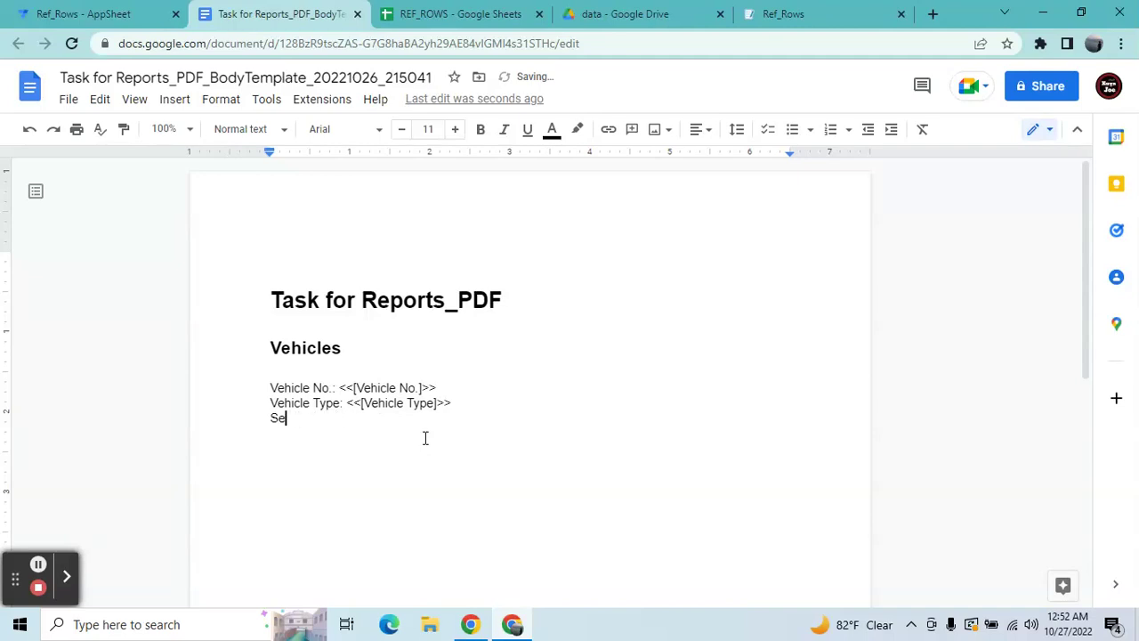
{"action": "key", "text": "BackSpace"}
{"action": "key", "text": "BackSpace"}
Insert a table of three columns and two rows below the Vehicle Type line
{"action": "left_click", "coordinate": [174, 100]}
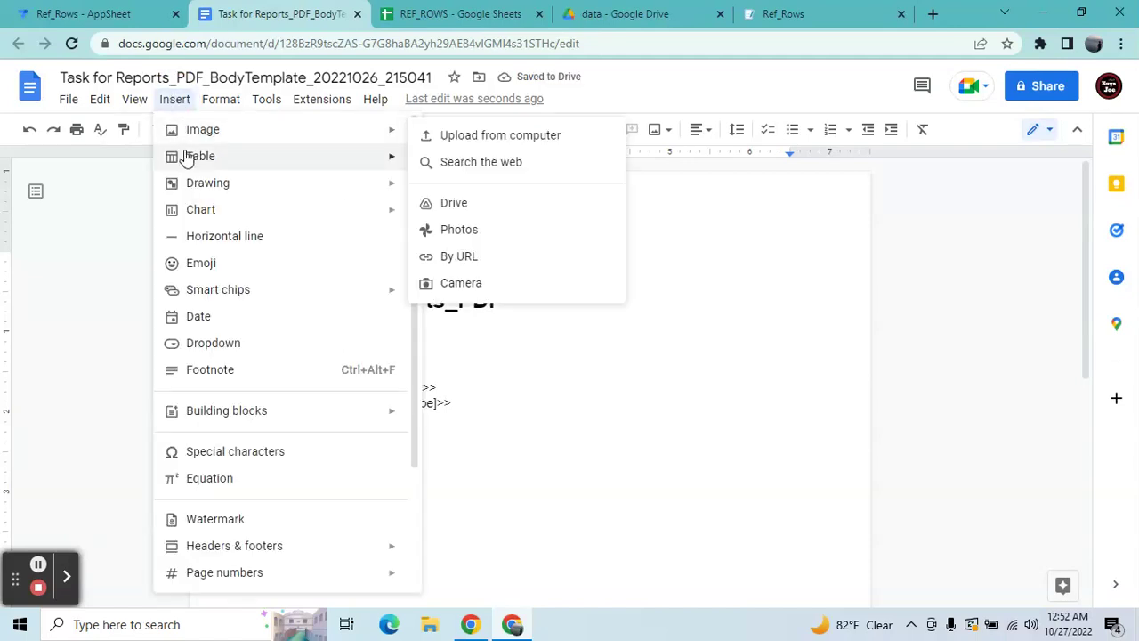
{"action": "mouse_move", "coordinate": [207, 156]}
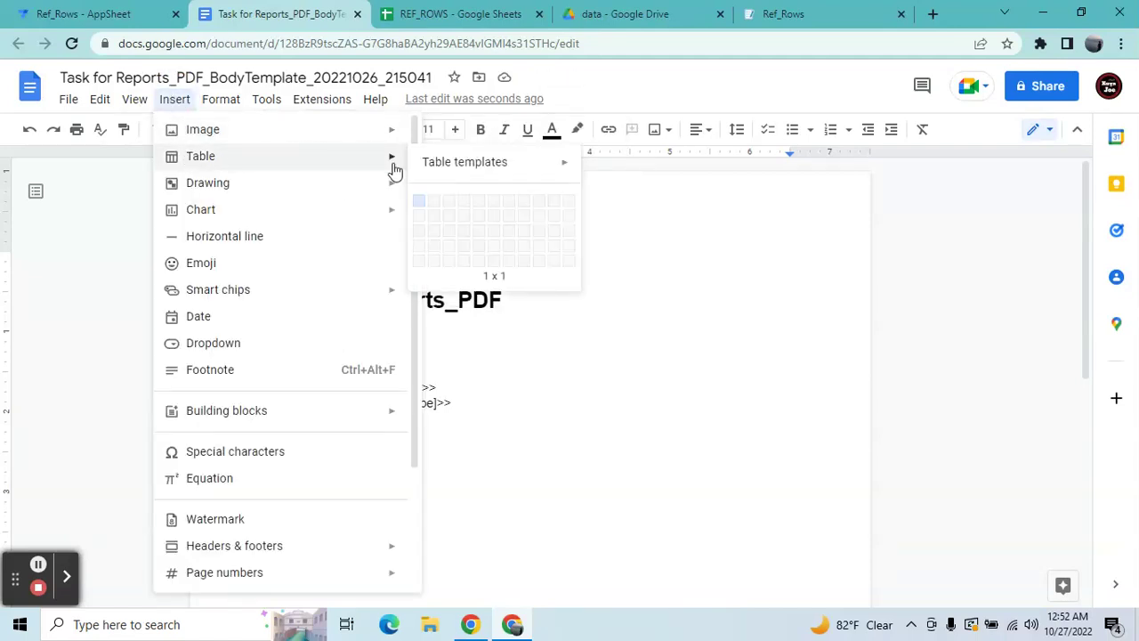
{"action": "left_click", "coordinate": [450, 218]}
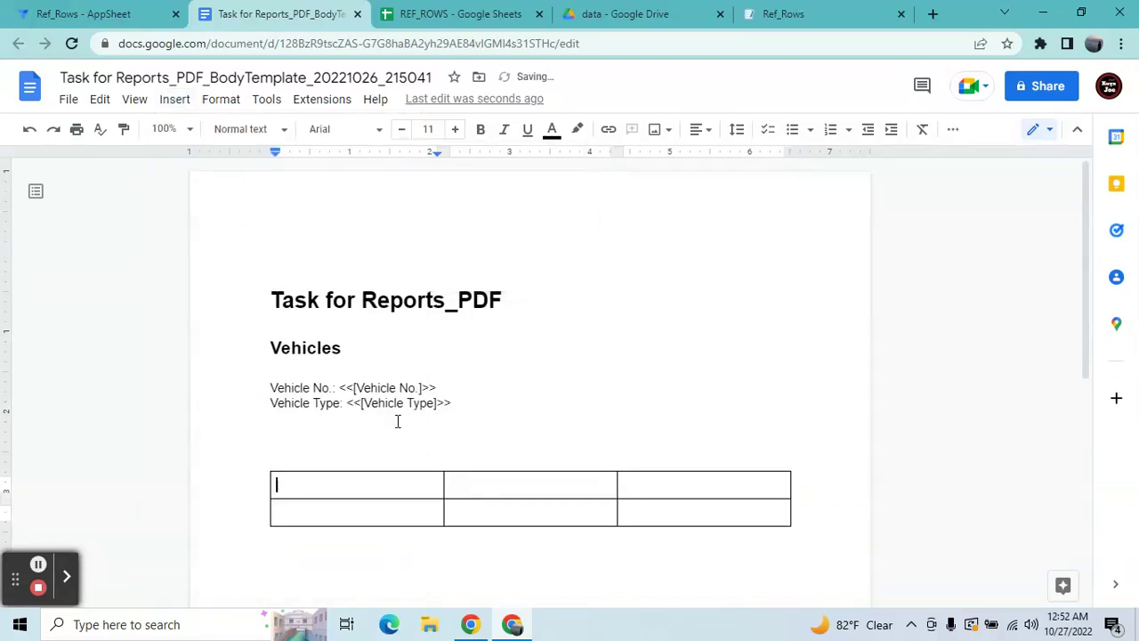
Fill the table's header row with Service Date, Vehicle No. and Vehicle Type
{"action": "type", "text": "Service Date"}
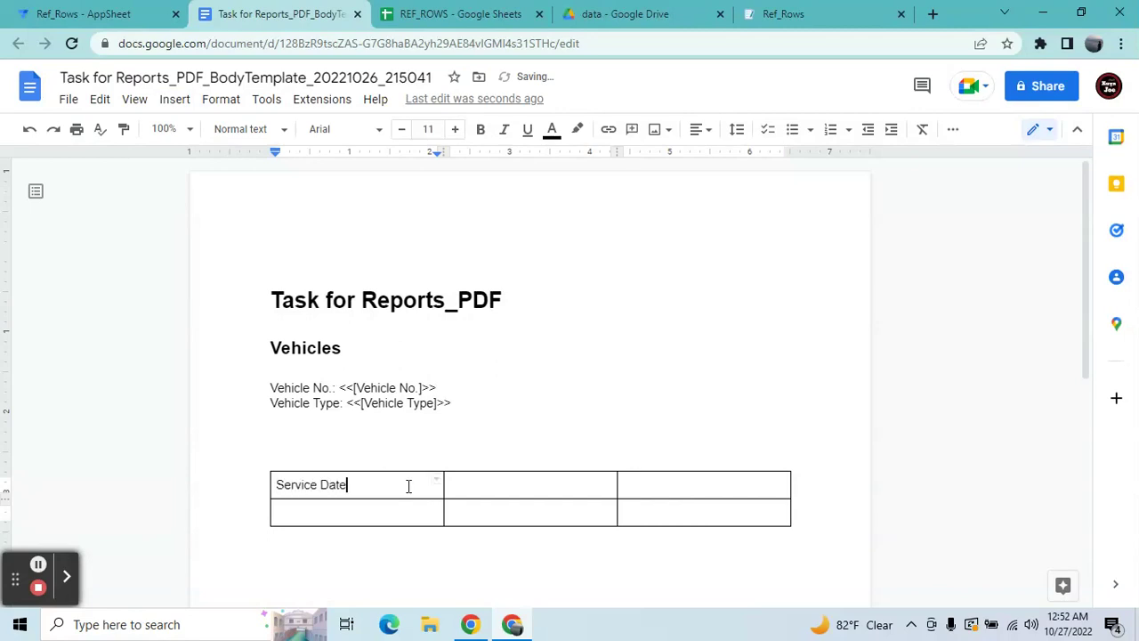
{"action": "key", "text": "Tab"}
{"action": "left_click", "coordinate": [497, 485]}
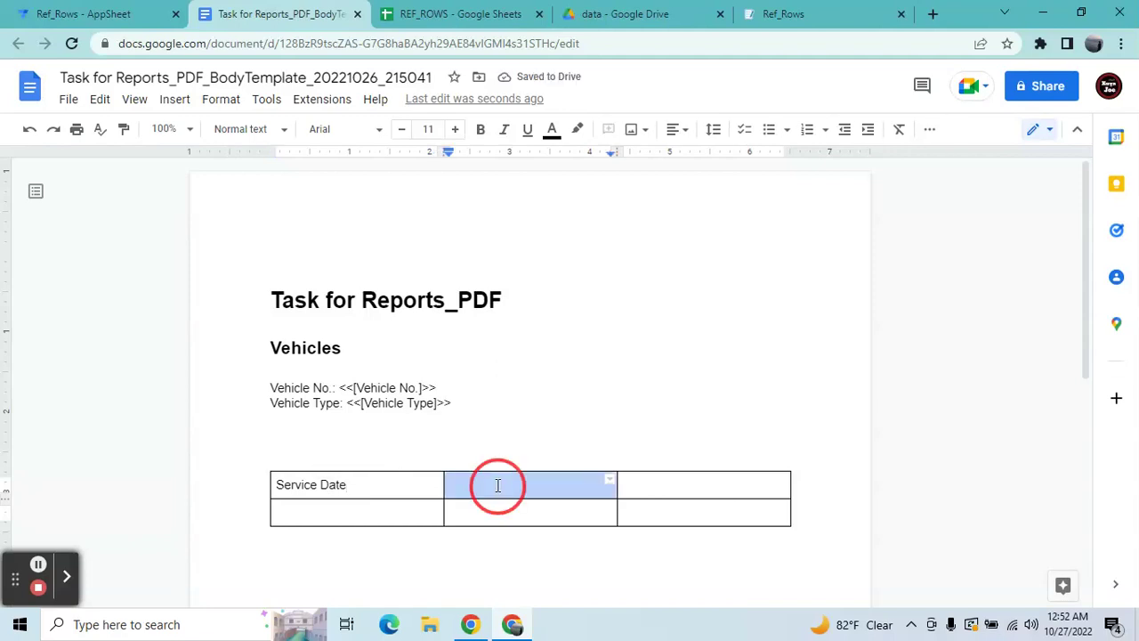
{"action": "type", "text": "Vehic"}
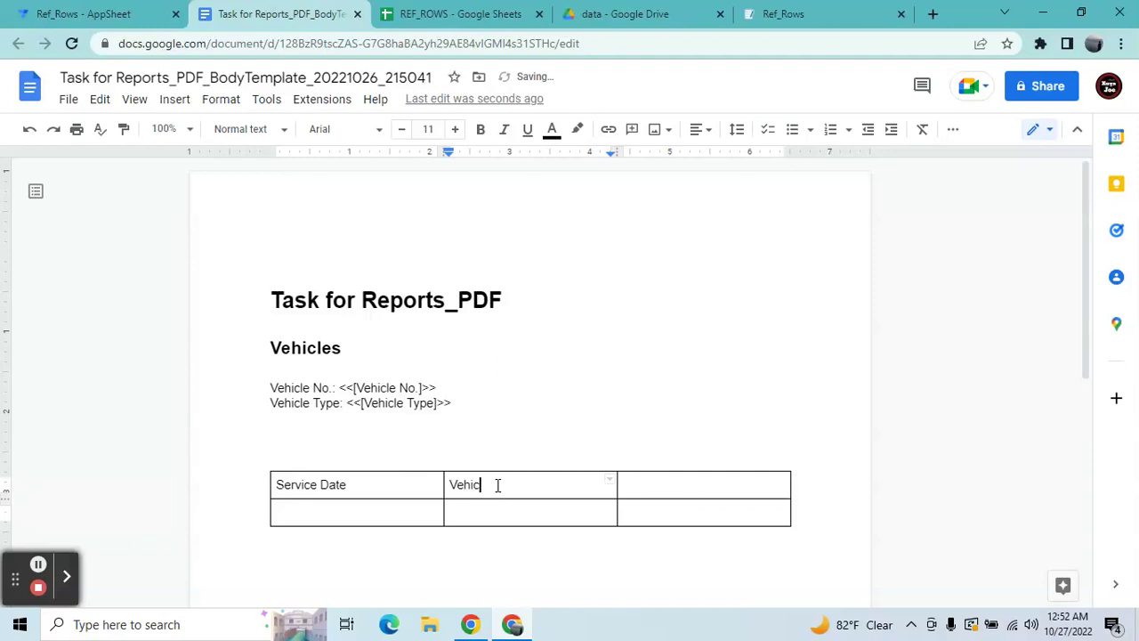
{"action": "type", "text": "le No."}
{"action": "key", "text": "Tab"}
{"action": "type", "text": "Vehicle T"}
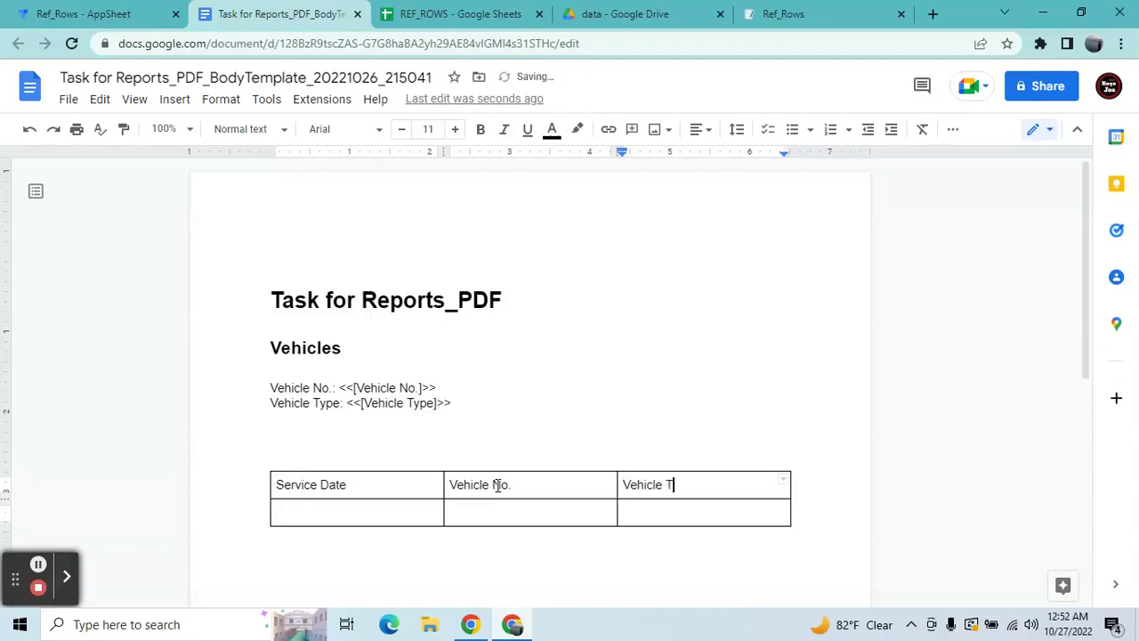
{"action": "type", "text": "ype"}
{"action": "key", "text": "Tab"}
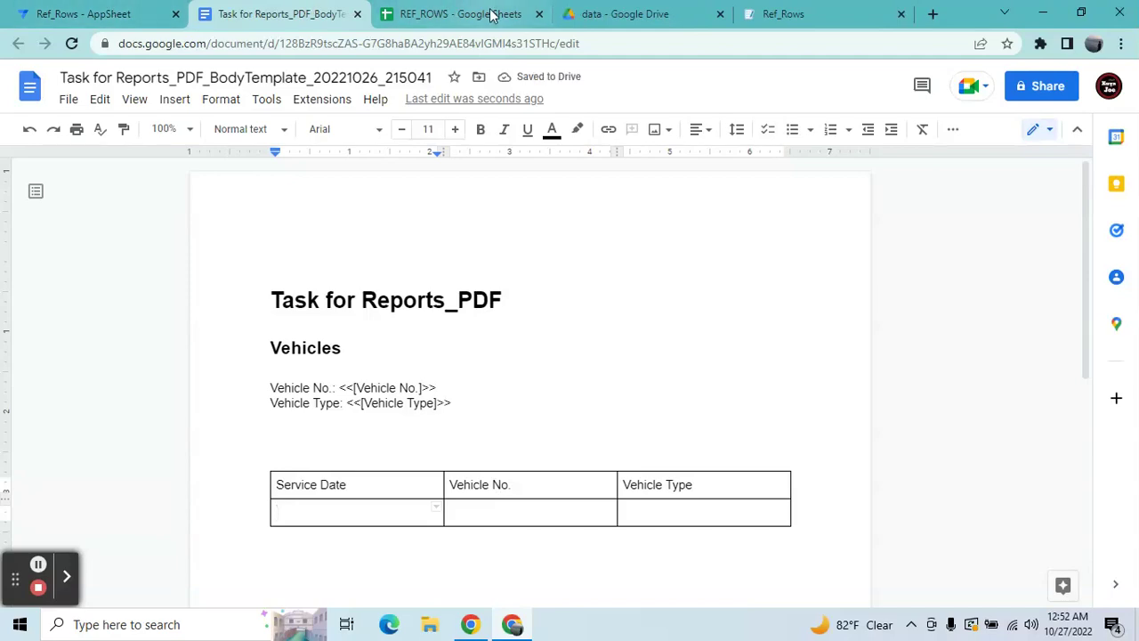
Check the app's Service History list, then enter <<Start:[Service History]>> under Service Date, copying the column name from the Vehicles table in AppSheet
{"action": "left_click", "coordinate": [807, 8]}
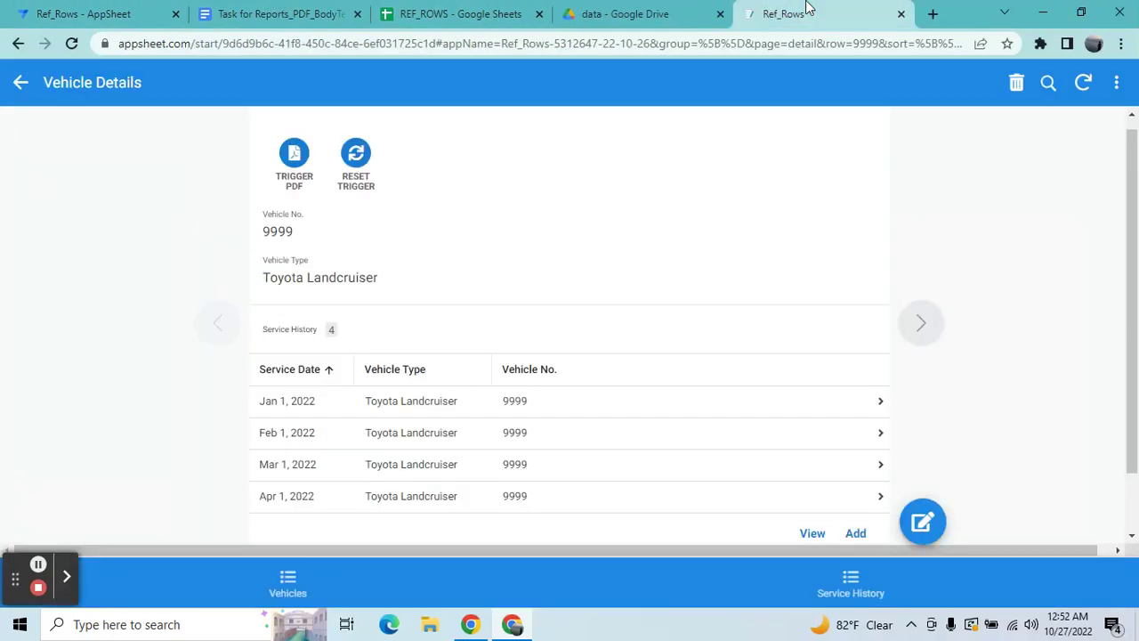
{"action": "left_click", "coordinate": [811, 585]}
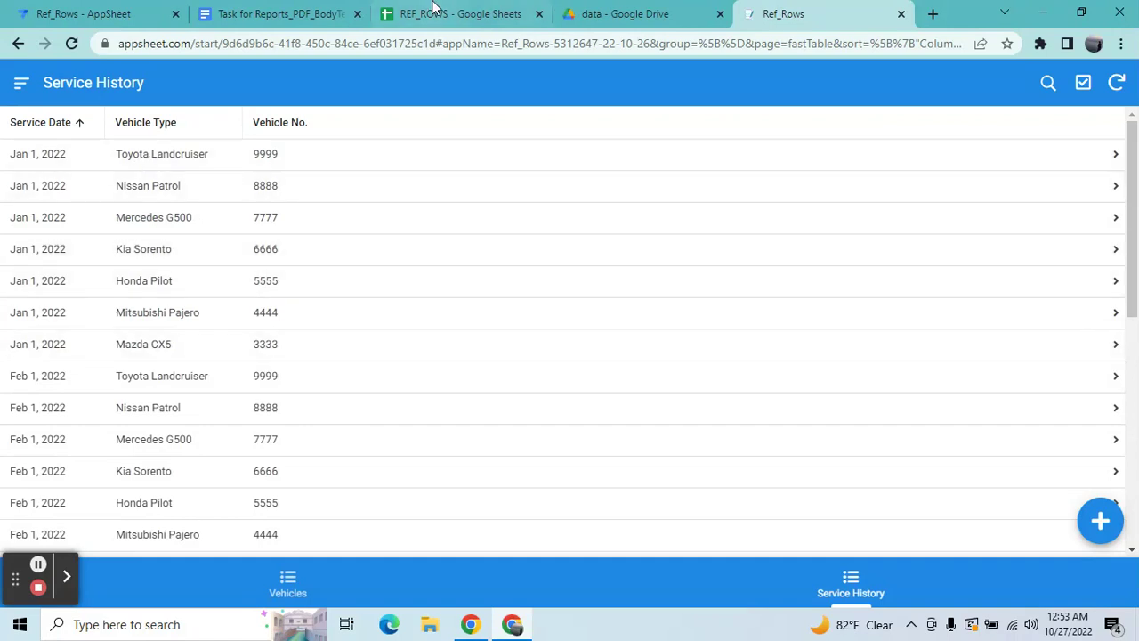
{"action": "left_click", "coordinate": [287, 7]}
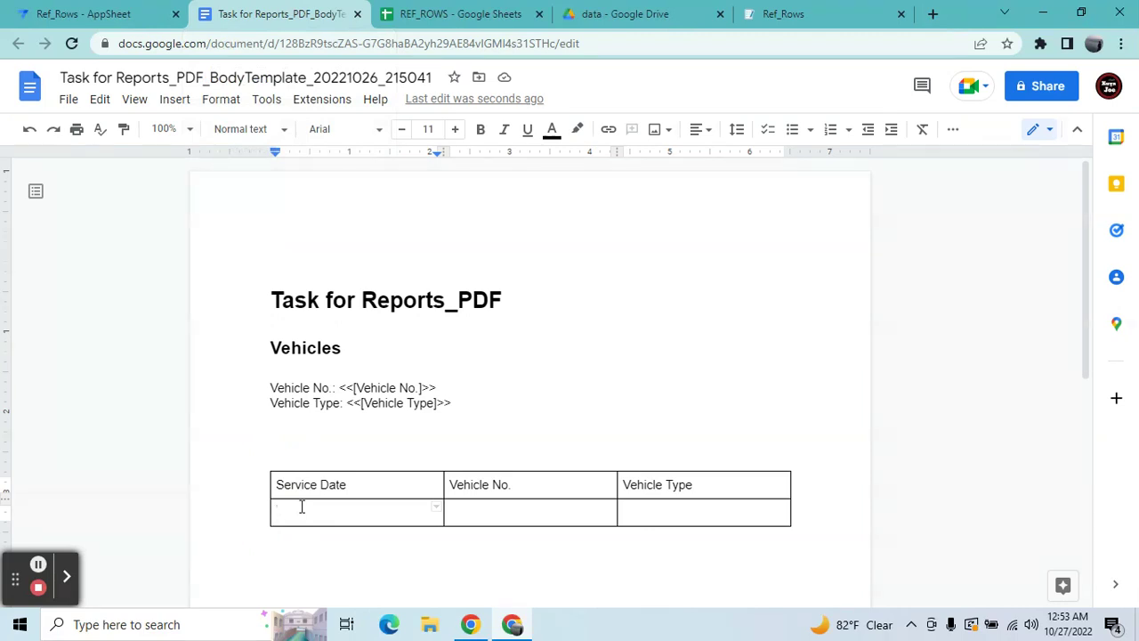
{"action": "type", "text": "<<Start"}
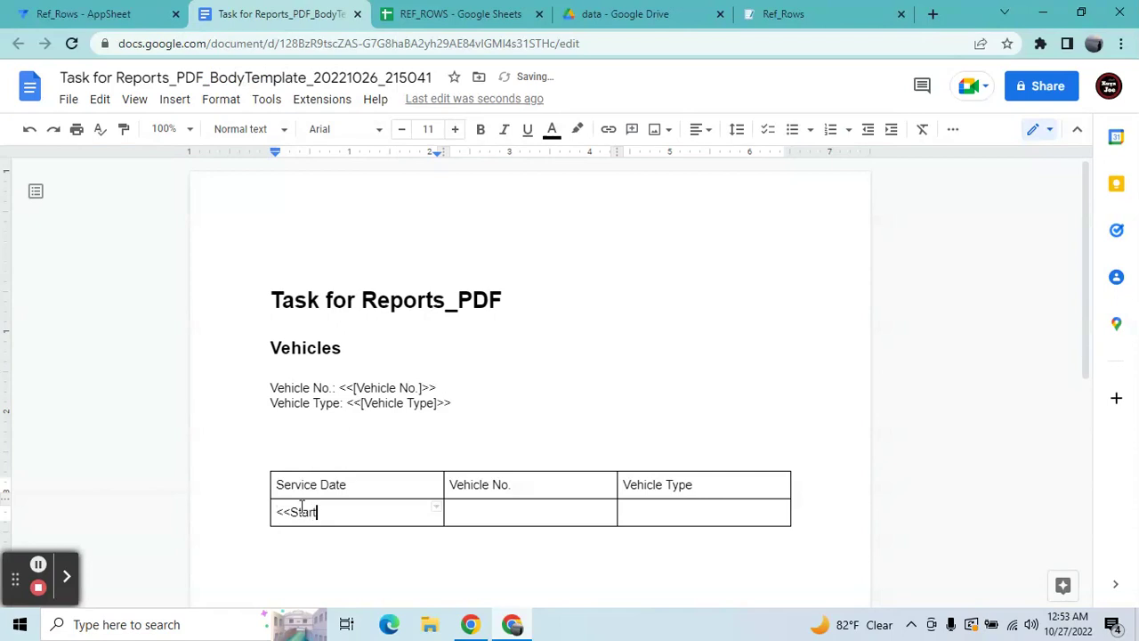
{"action": "type", "text": ":["}
{"action": "left_click", "coordinate": [75, 11]}
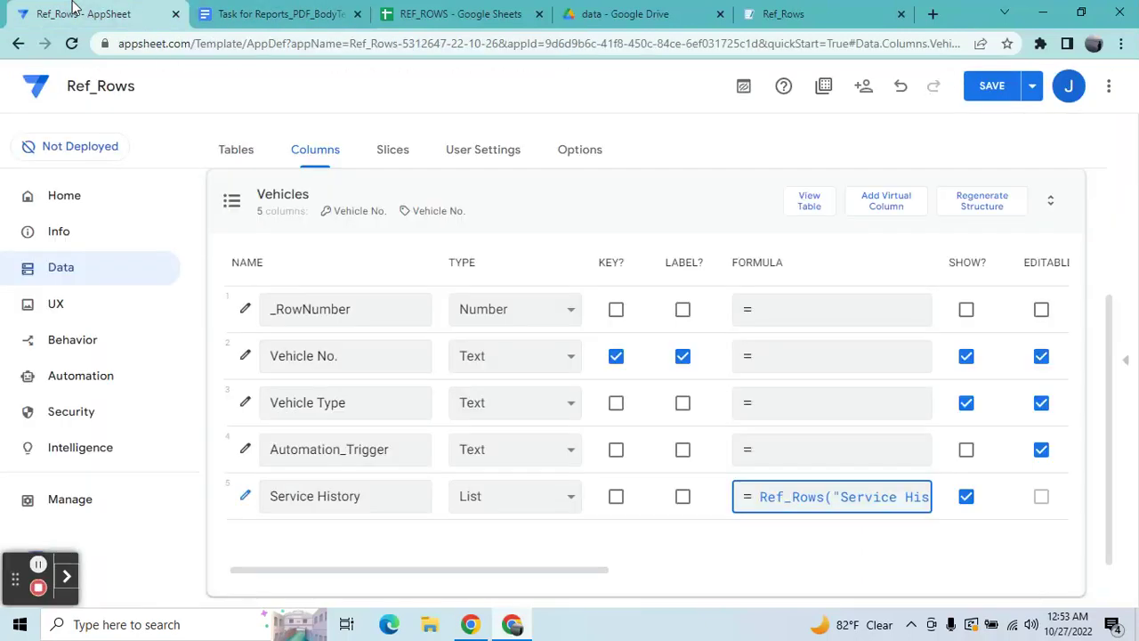
{"action": "left_click", "coordinate": [370, 496]}
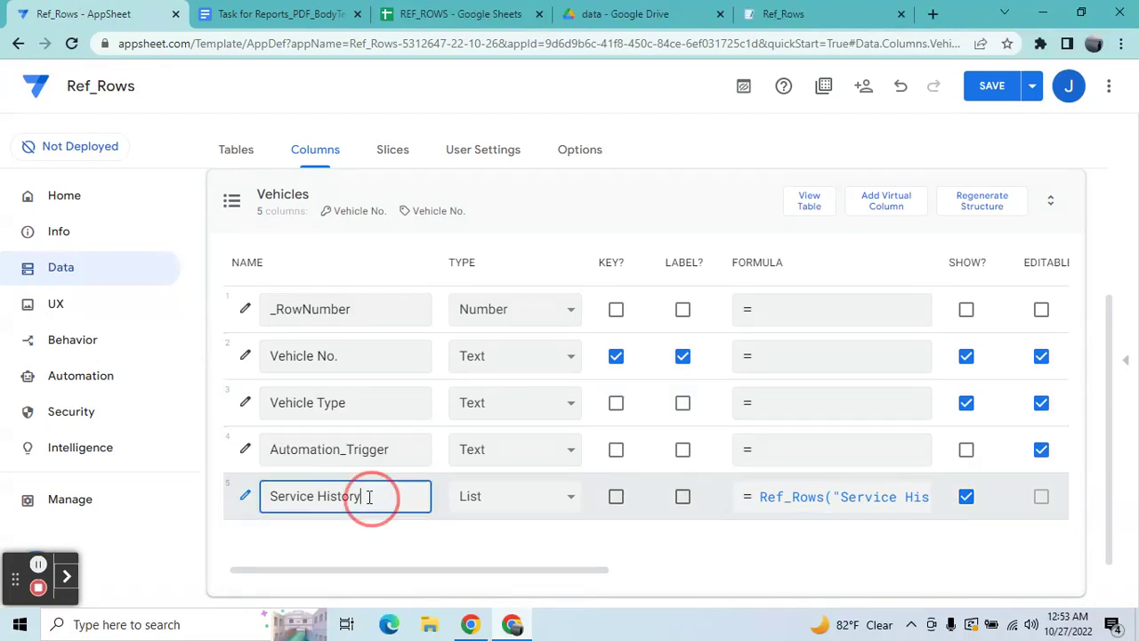
{"action": "left_click_drag", "start_coordinate": [370, 497], "coordinate": [262, 481]}
{"action": "key", "text": "ctrl+c"}
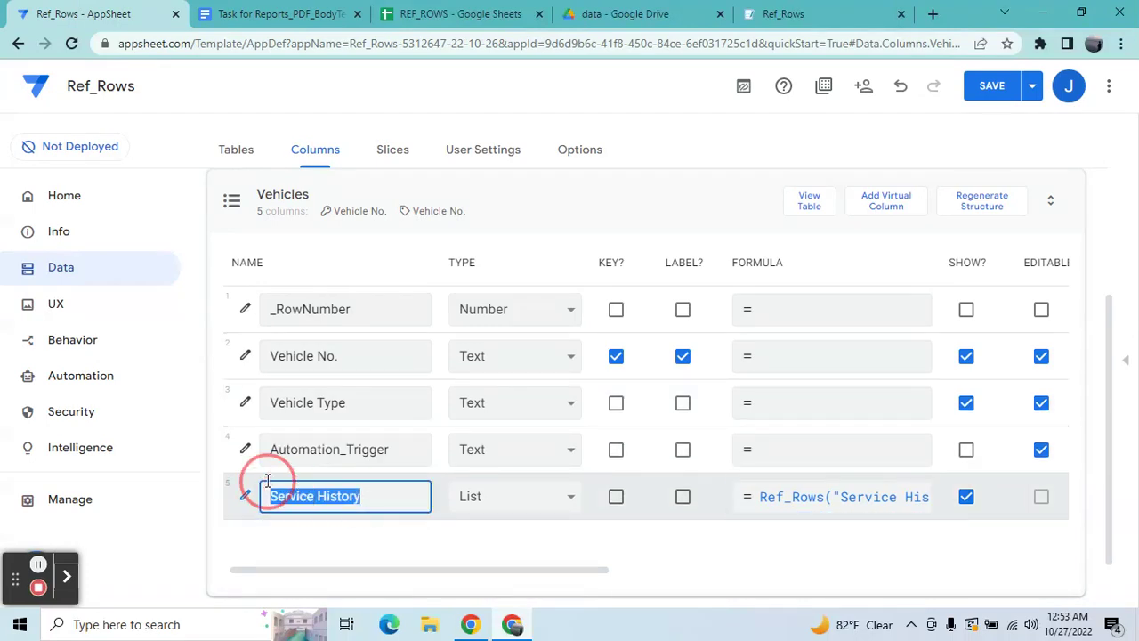
{"action": "left_click", "coordinate": [292, 11]}
{"action": "key", "text": "ctrl+v"}
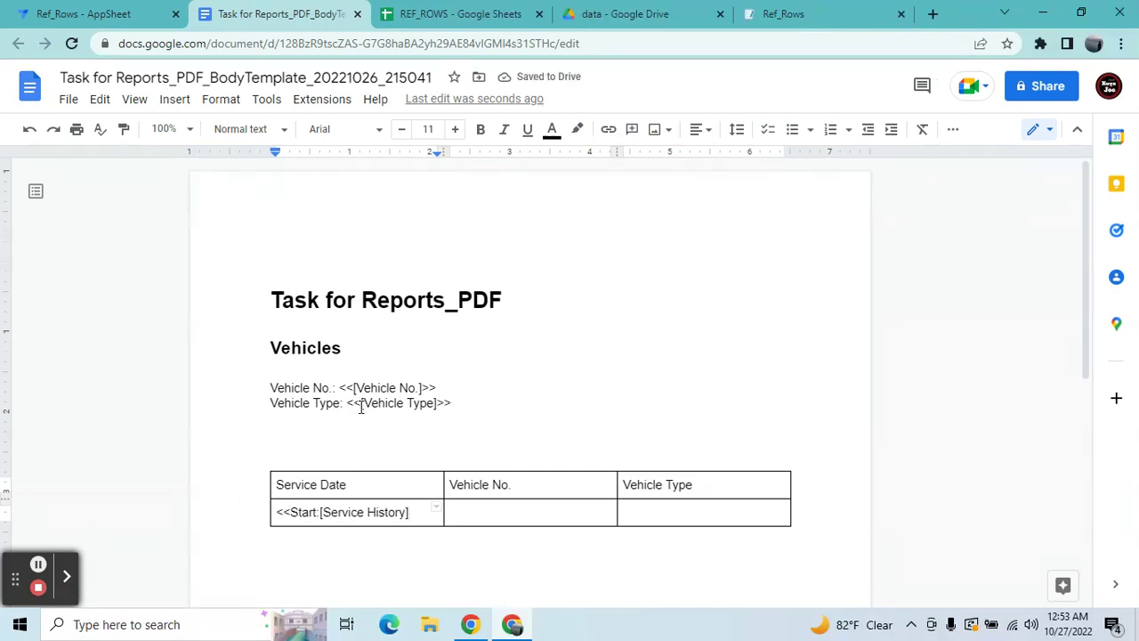
{"action": "type", "text": ">><<"}
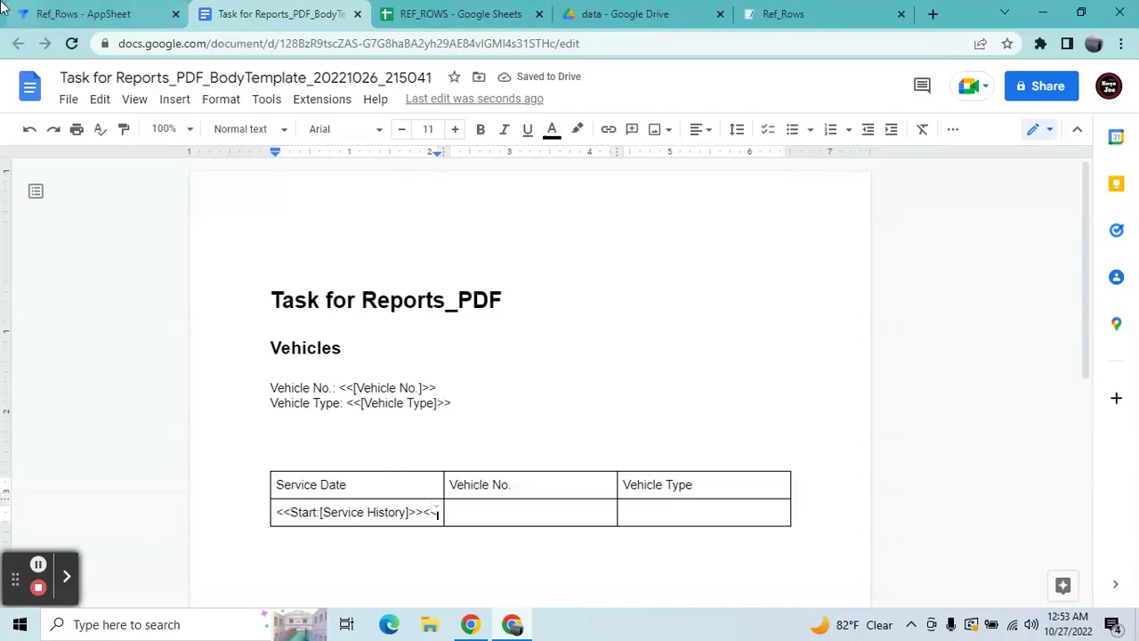
Check the date column's name in the app, then complete the Service Date cell with <<[Service Date]>> after the Start tag
{"action": "left_click", "coordinate": [809, 13]}
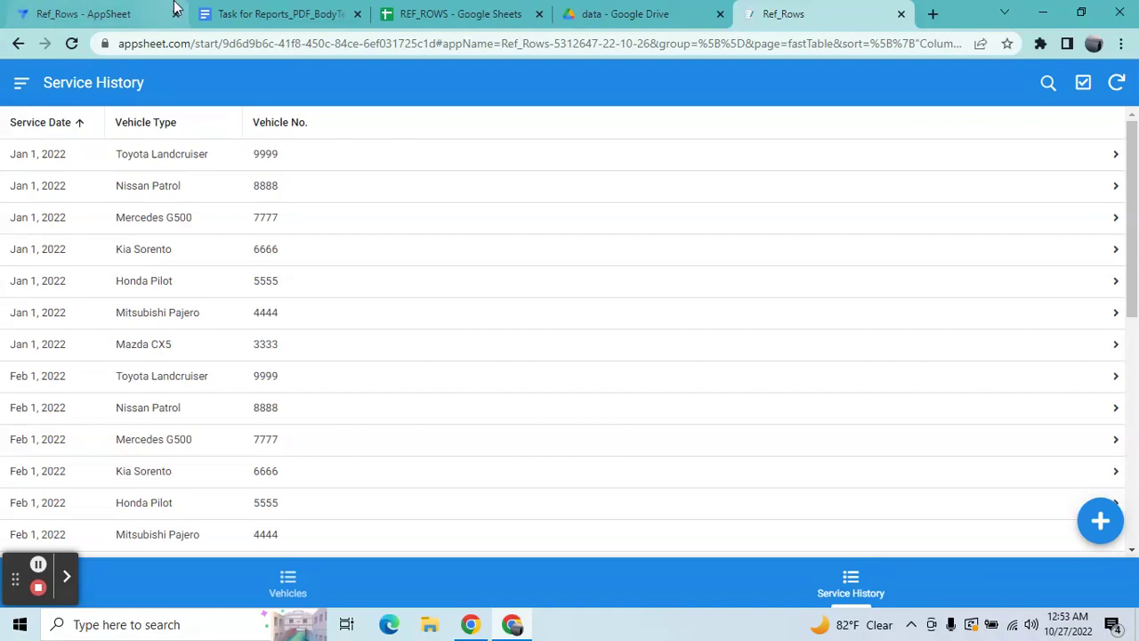
{"action": "left_click", "coordinate": [331, 7]}
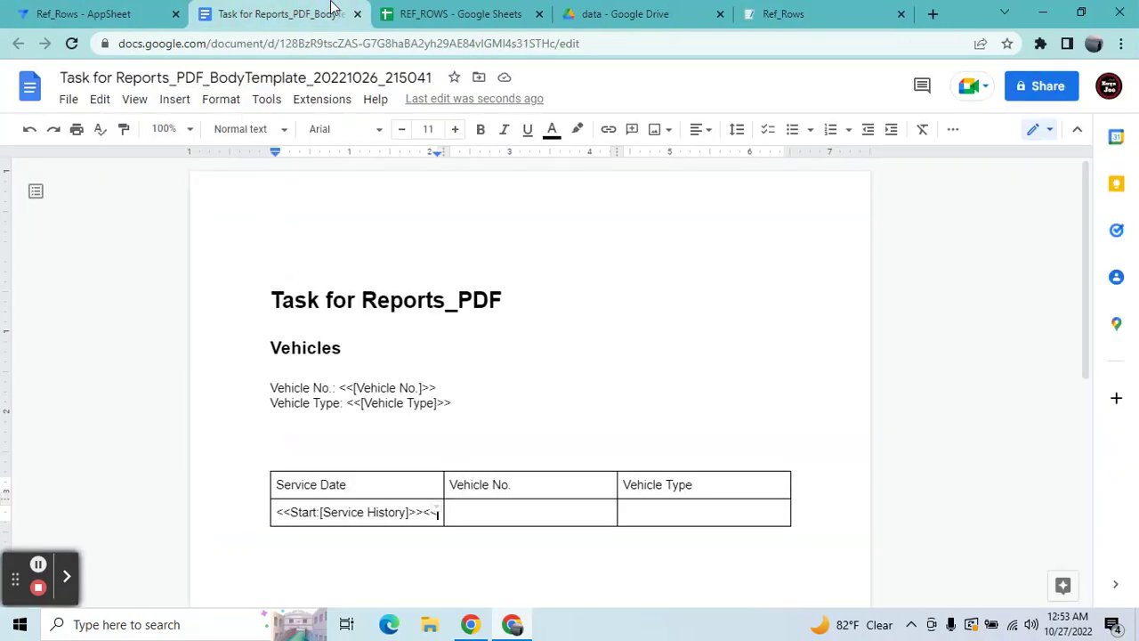
{"action": "type", "text": "Servic"}
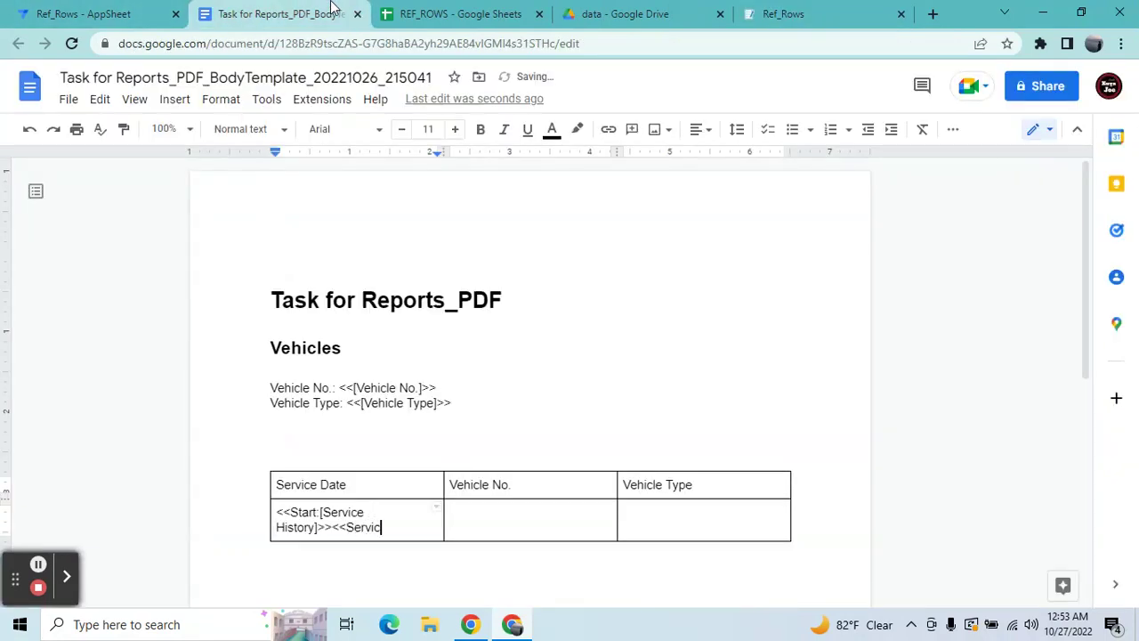
{"action": "type", "text": "e Date"}
{"action": "key", "text": "Left"}
{"action": "key", "text": "Left"}
{"action": "key", "text": "Left"}
{"action": "key", "text": "Left"}
{"action": "type", "text": "["}
{"action": "key", "text": "Right"}
{"action": "key", "text": "Right"}
{"action": "key", "text": "Right"}
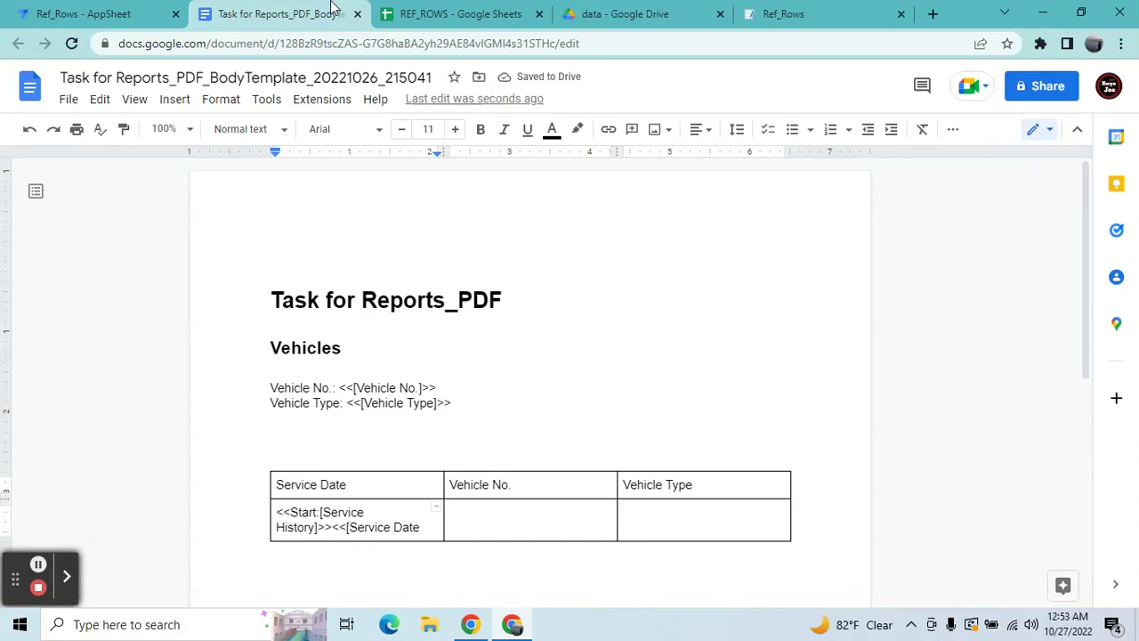
{"action": "type", "text": "]>>"}
Enter <<[Vehicle No.]>> under Vehicle No. and <<[Vehicle Type]>><<End>> under Vehicle Type in the table's second row
{"action": "left_click", "coordinate": [468, 521]}
{"action": "type", "text": "<<"}
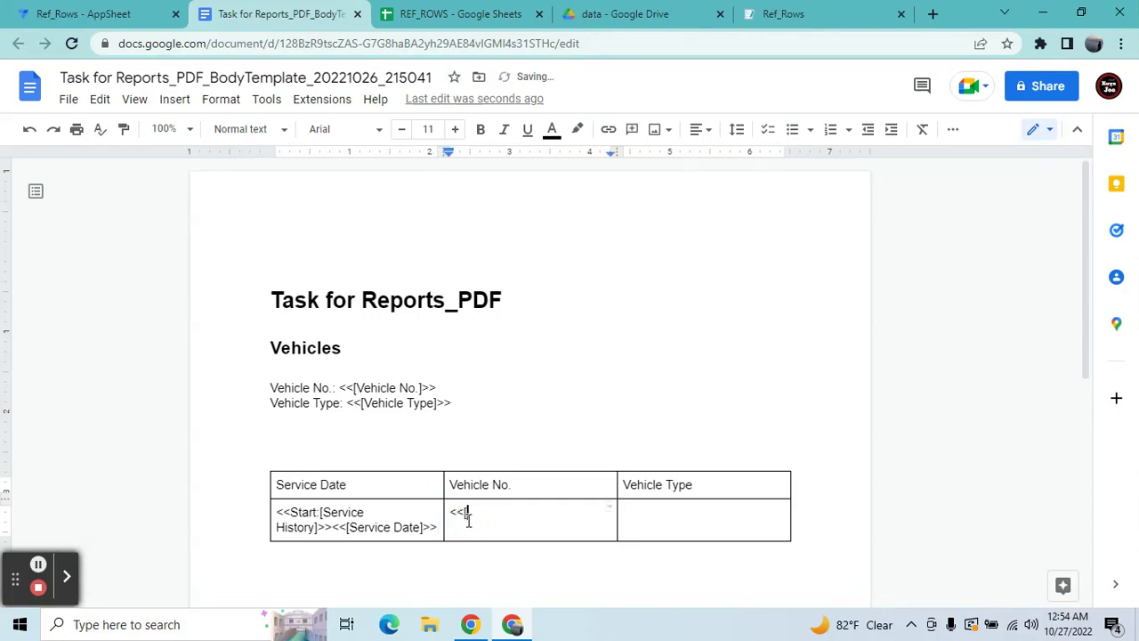
{"action": "type", "text": "[Vehicle No.]>>"}
{"action": "left_click", "coordinate": [679, 513]}
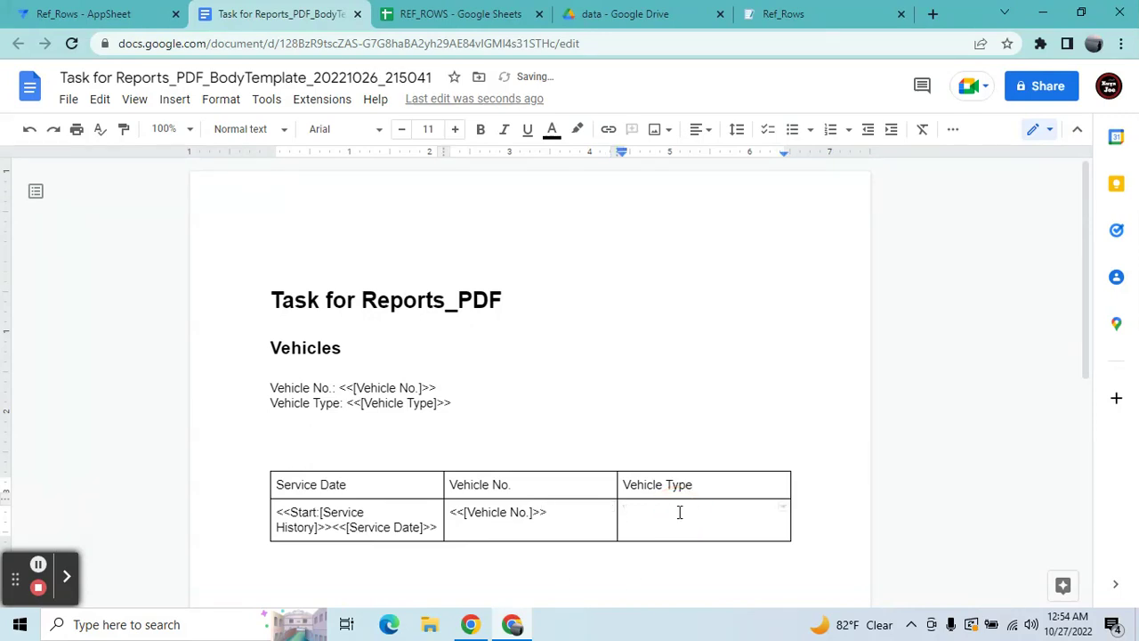
{"action": "type", "text": "<<[Vehicle Type]>><<End>>"}
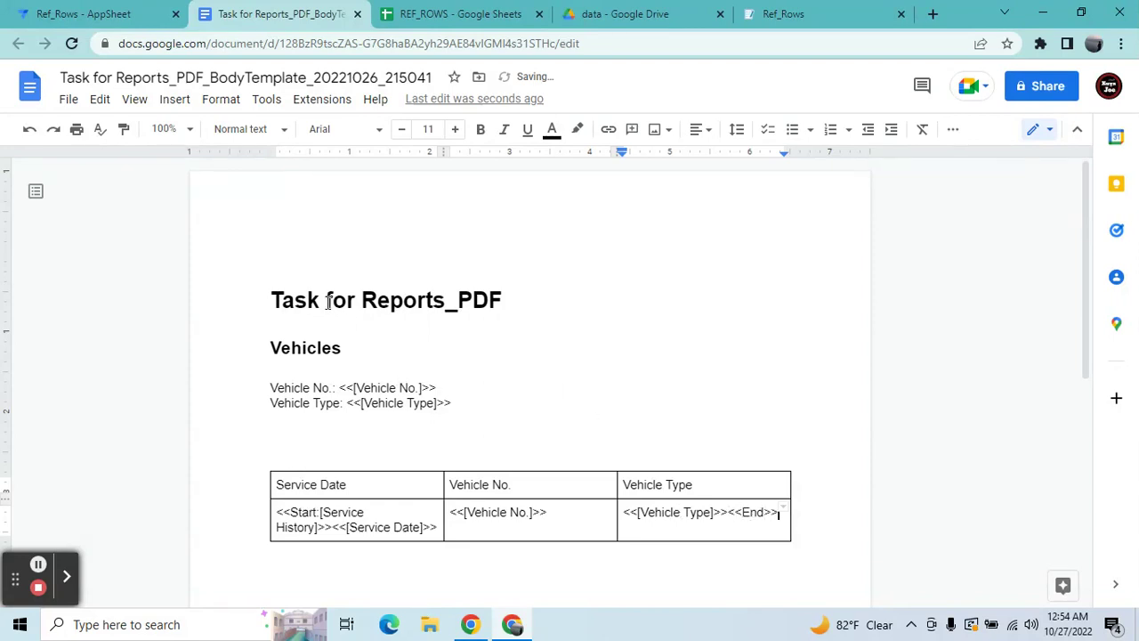
Center the document title "Task for Reports_PDF" on the page
{"action": "left_click_drag", "start_coordinate": [270, 300], "coordinate": [585, 295]}
{"action": "left_click", "coordinate": [696, 127]}
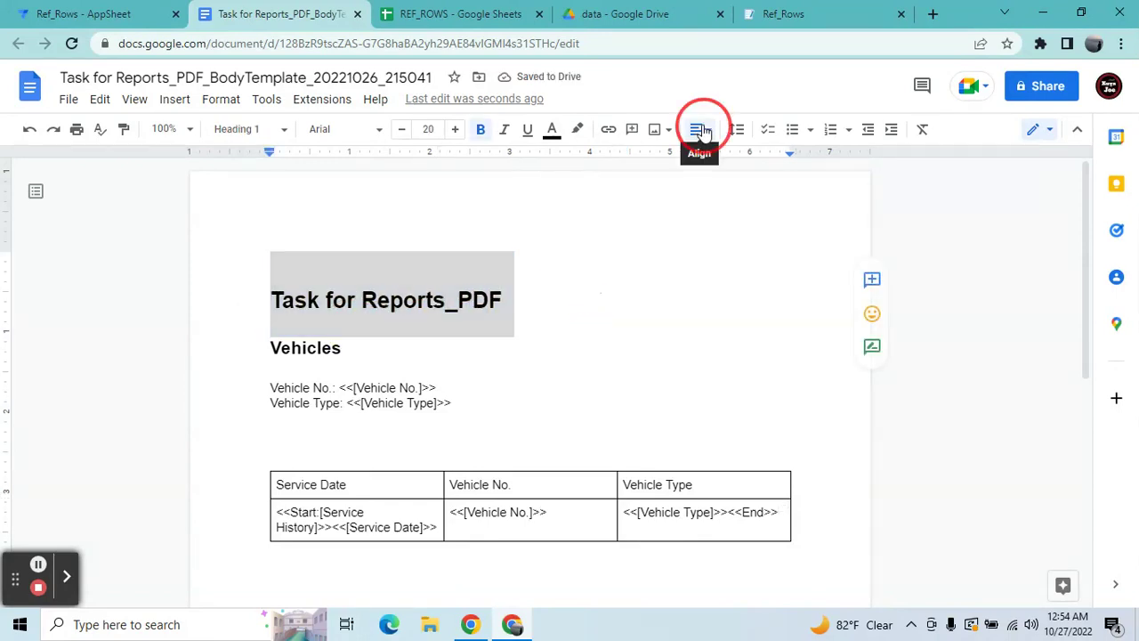
{"action": "left_click", "coordinate": [661, 170]}
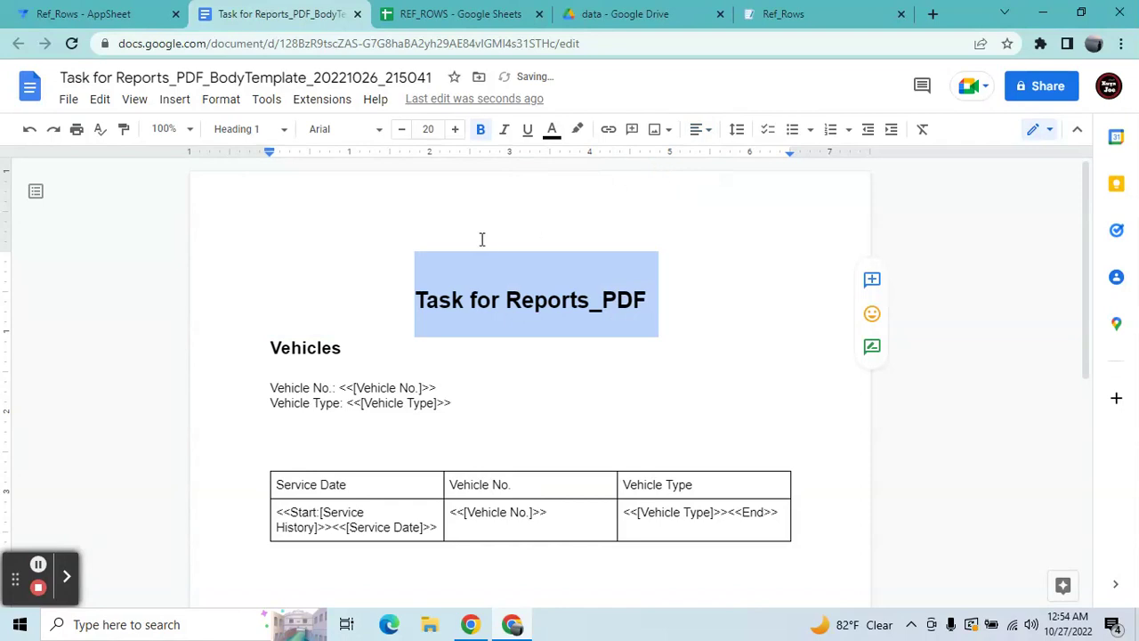
Change the wording of the centered title to "Vehicle Reports"
{"action": "left_click", "coordinate": [513, 291]}
{"action": "key", "text": "BackSpace"}
{"action": "key", "text": "BackSpace"}
{"action": "key", "text": "BackSpace"}
{"action": "key", "text": "BackSpace"}
{"action": "key", "text": "BackSpace"}
{"action": "key", "text": "BackSpace"}
{"action": "key", "text": "BackSpace"}
{"action": "key", "text": "BackSpace"}
{"action": "key", "text": "BackSpace"}
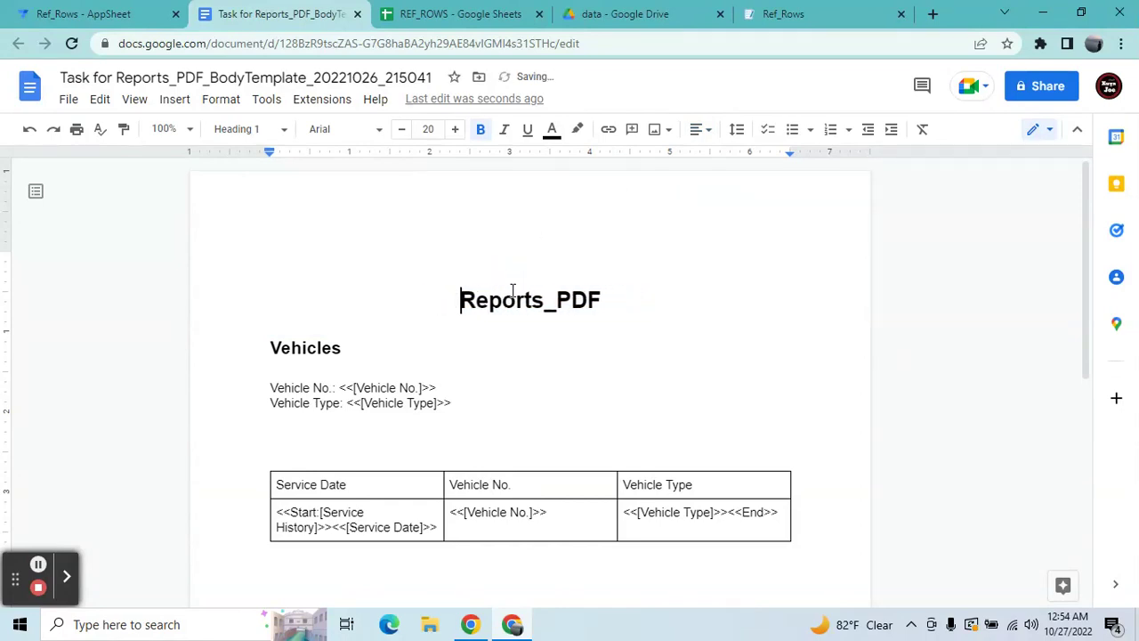
{"action": "type", "text": "Vehicle"}
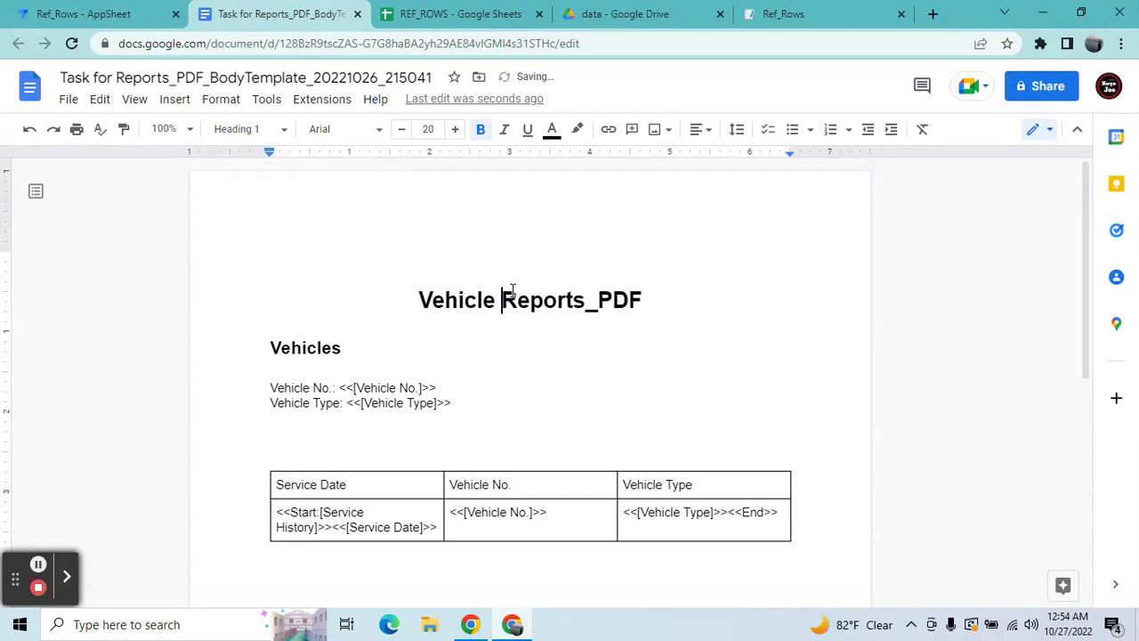
{"action": "left_click", "coordinate": [666, 295]}
{"action": "key", "text": "BackSpace"}
{"action": "key", "text": "BackSpace"}
{"action": "key", "text": "BackSpace"}
{"action": "key", "text": "BackSpace"}
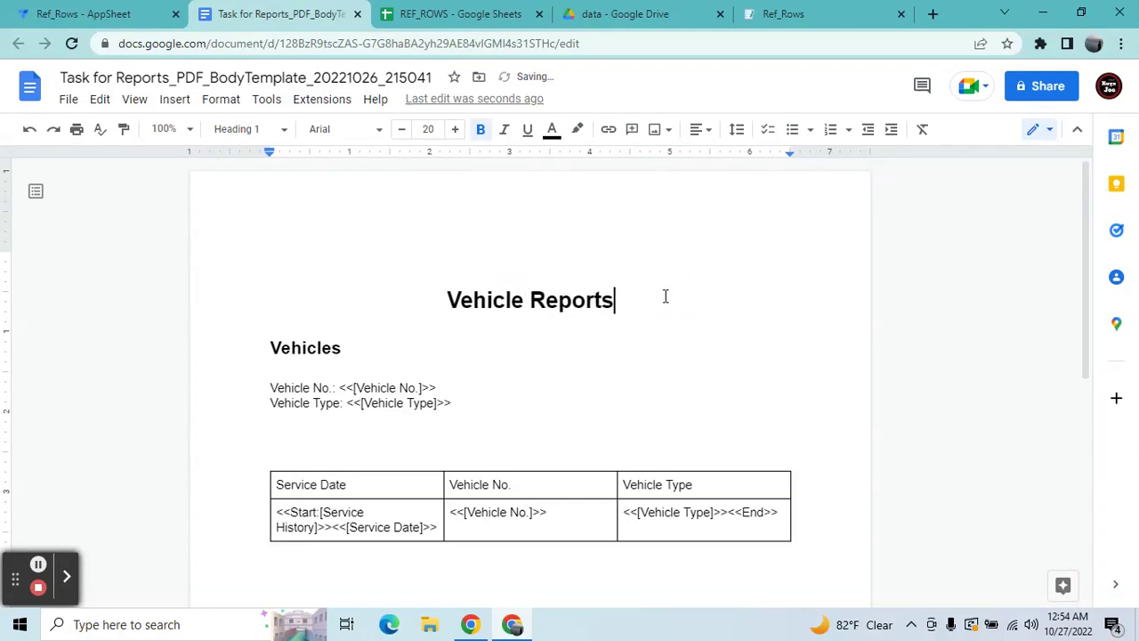
Delete the "Vehicles" subheading and its empty line beneath the title
{"action": "left_click", "coordinate": [367, 353]}
{"action": "key", "text": "BackSpace"}
{"action": "key", "text": "BackSpace"}
{"action": "key", "text": "BackSpace"}
{"action": "key", "text": "BackSpace"}
{"action": "key", "text": "BackSpace"}
{"action": "key", "text": "BackSpace"}
{"action": "key", "text": "BackSpace"}
{"action": "key", "text": "BackSpace"}
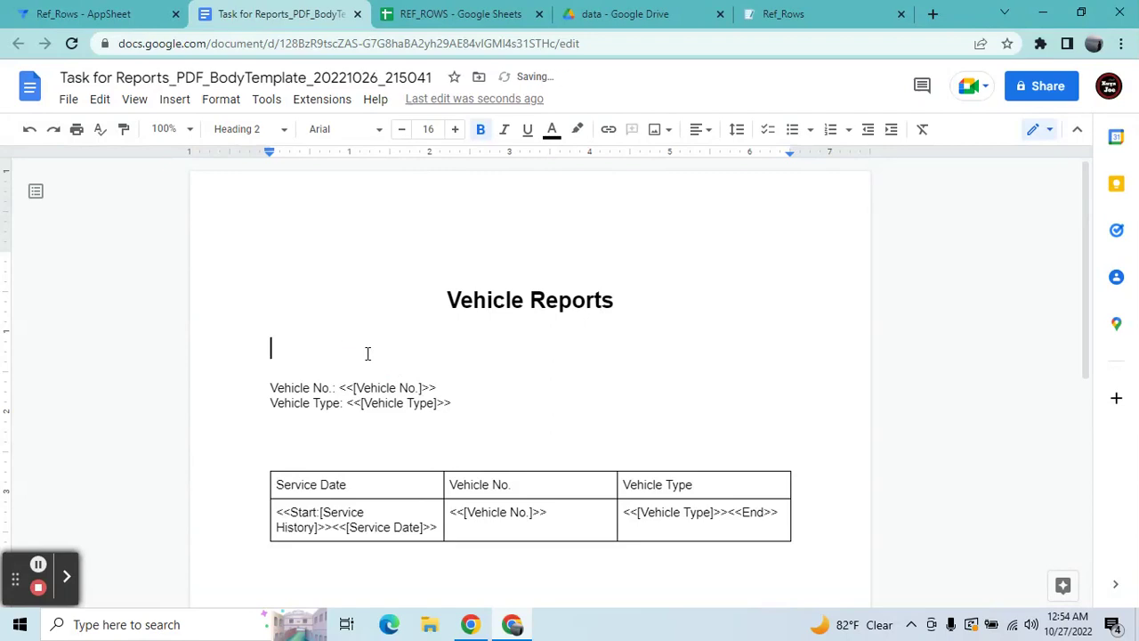
{"action": "key", "text": "BackSpace"}
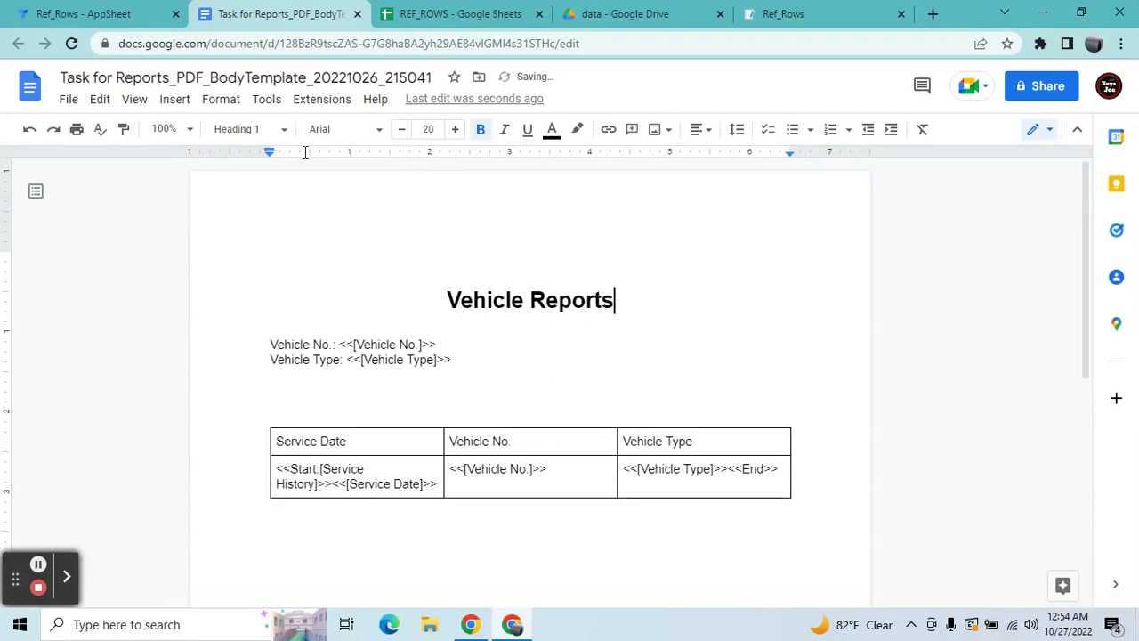
Switch to the AppSheet editor, save the Ref_Rows app, and test the Reports bot by executing its PDF task for vehicle 9999
{"action": "left_click", "coordinate": [55, 9]}
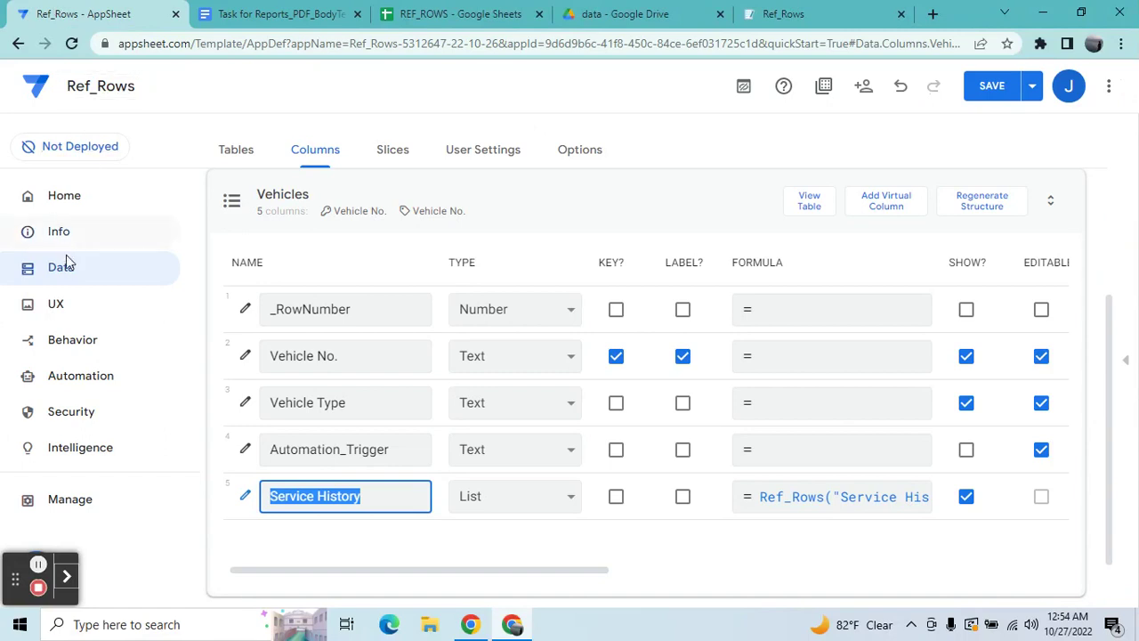
{"action": "left_click", "coordinate": [119, 387]}
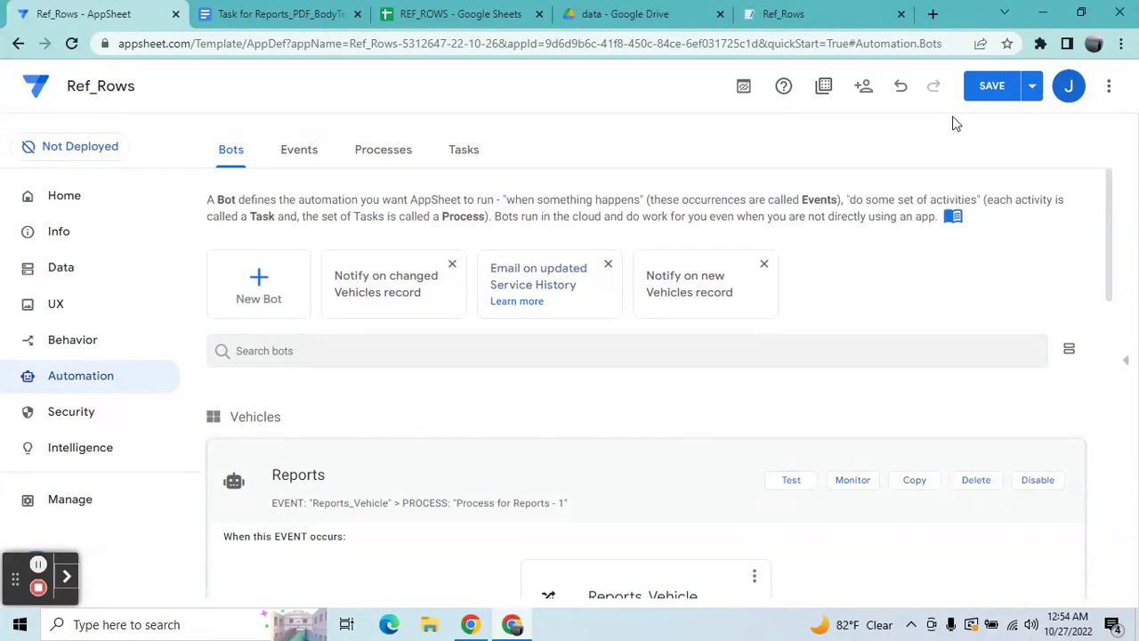
{"action": "left_click", "coordinate": [990, 98]}
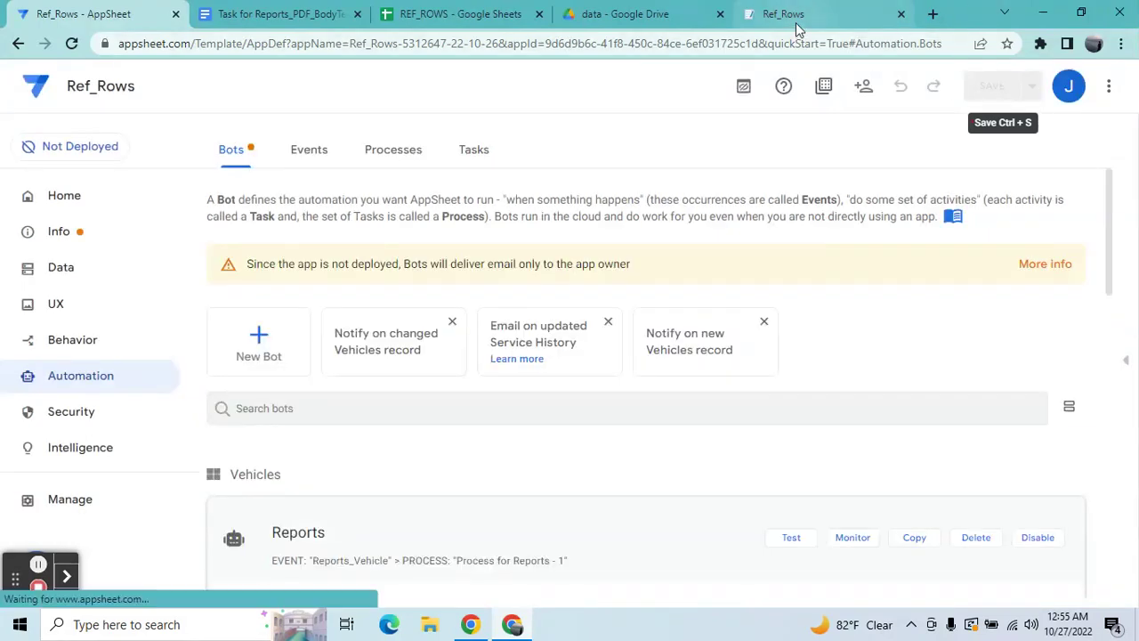
{"action": "left_click", "coordinate": [791, 546]}
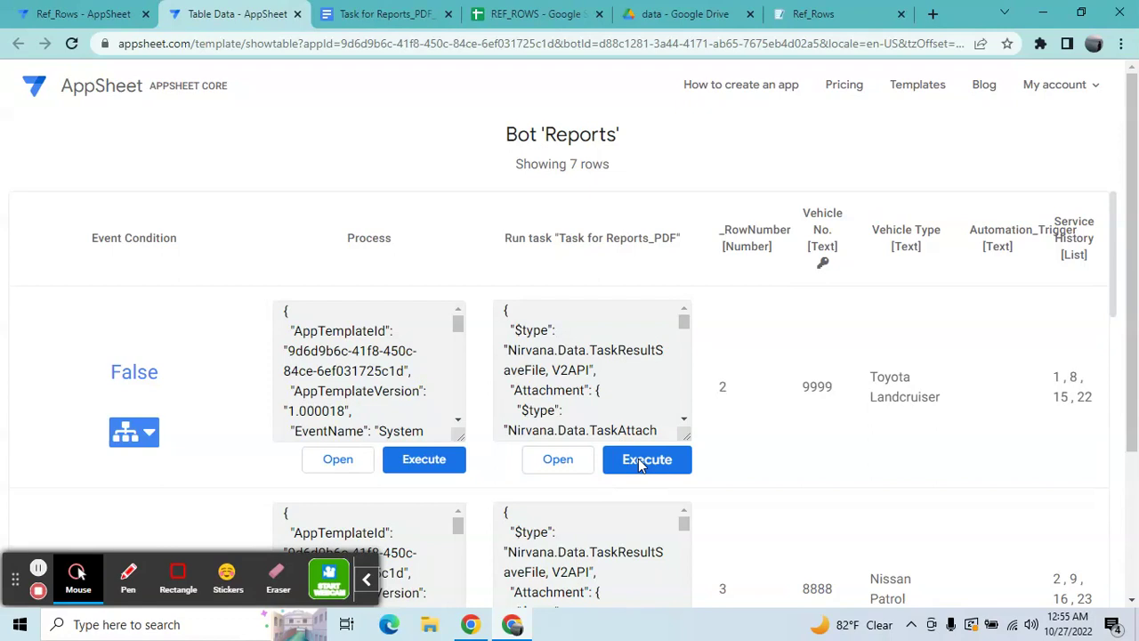
{"action": "left_click", "coordinate": [682, 12]}
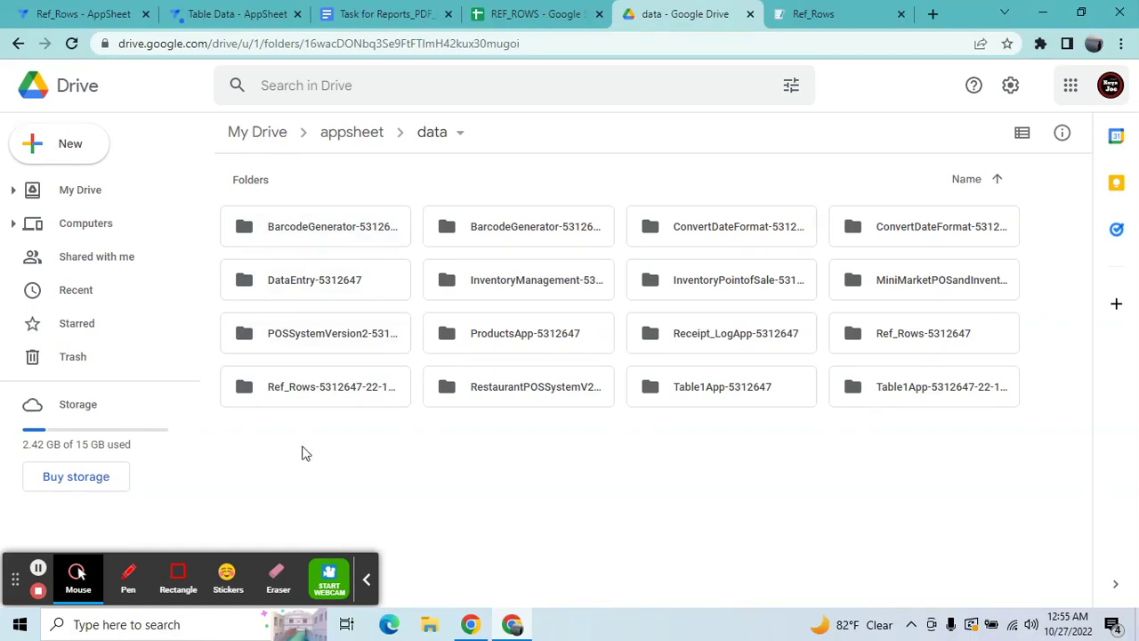
{"action": "double_click", "coordinate": [300, 405]}
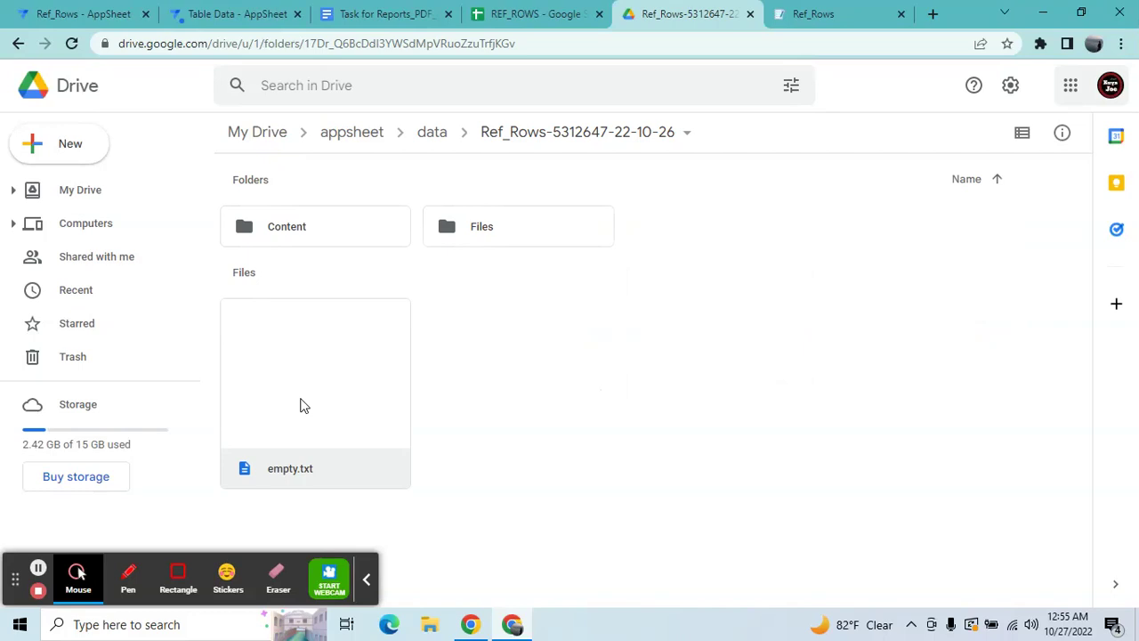
{"action": "double_click", "coordinate": [481, 233]}
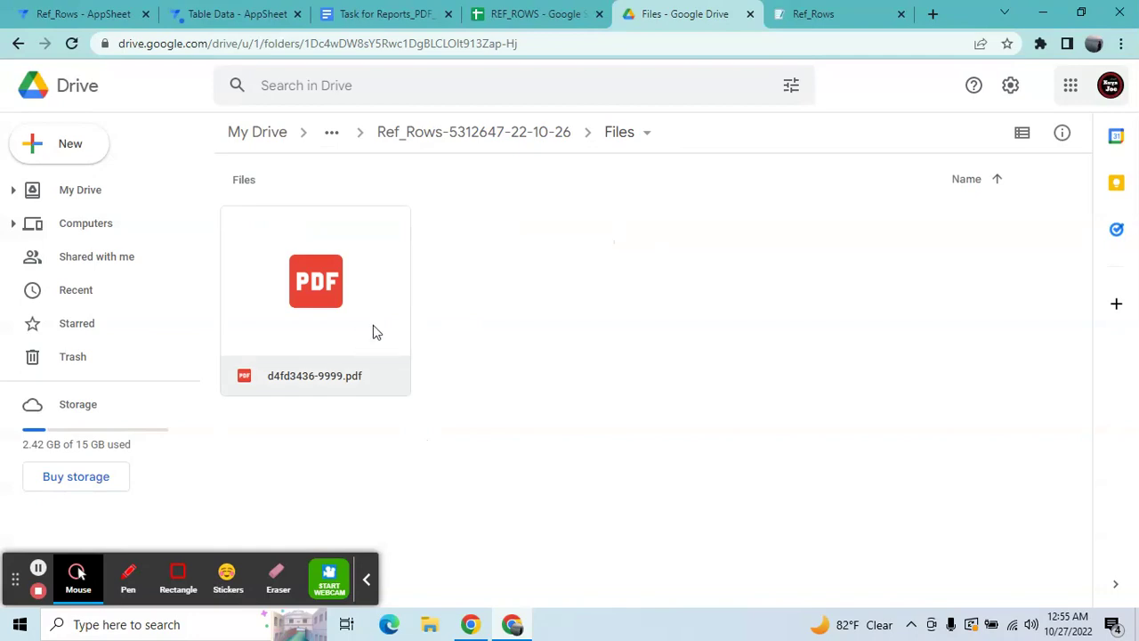
{"action": "left_click", "coordinate": [358, 272]}
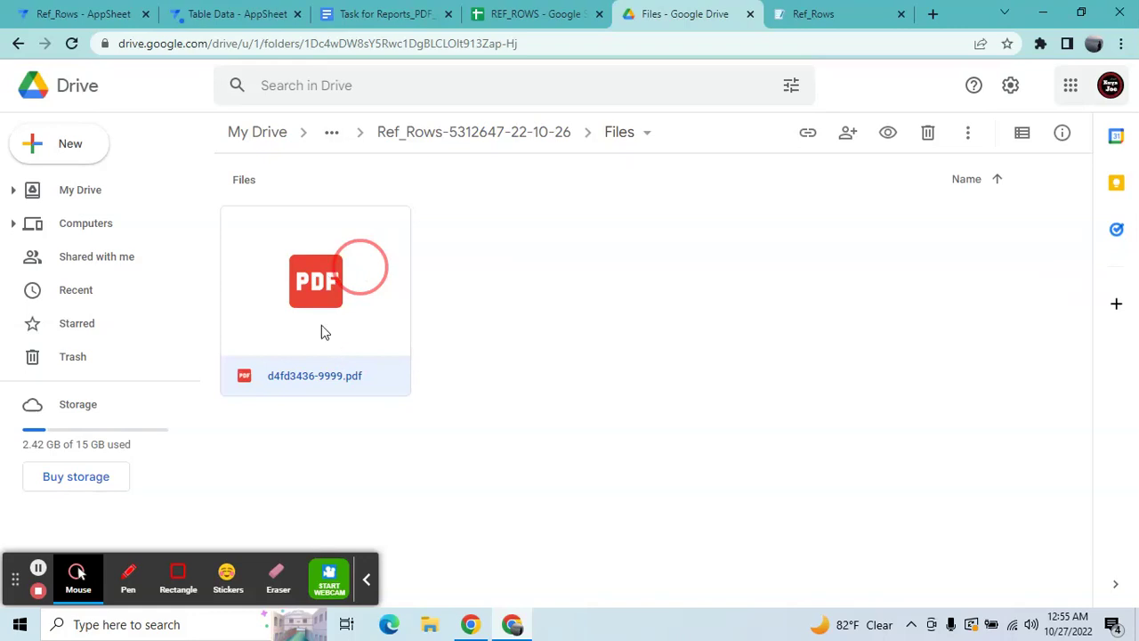
{"action": "double_click", "coordinate": [328, 263]}
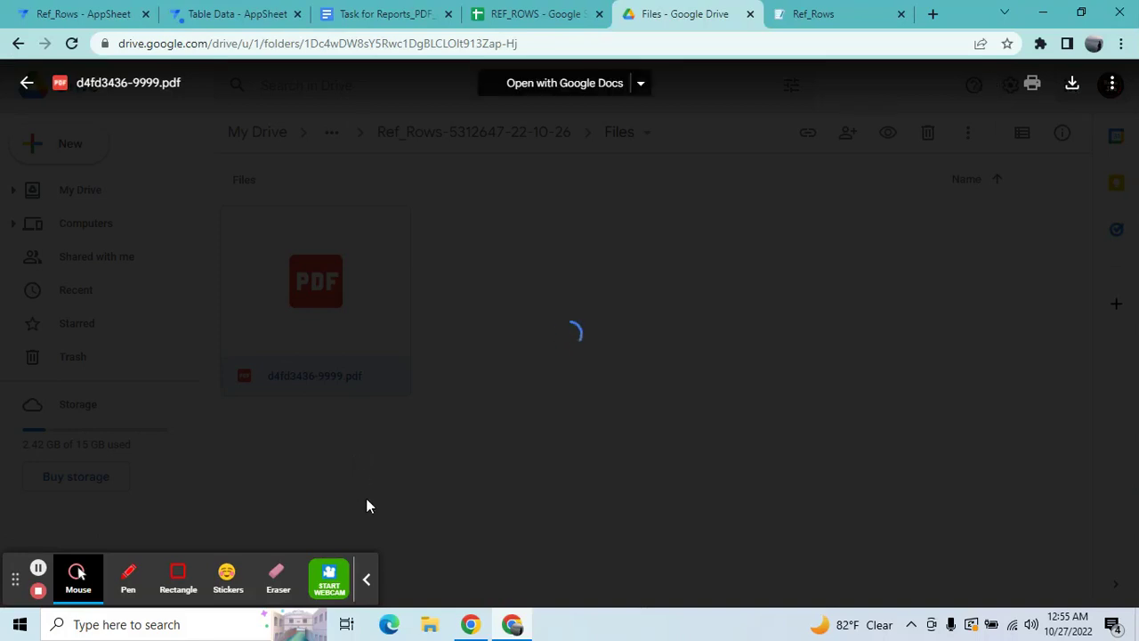
{"action": "left_click", "coordinate": [365, 579]}
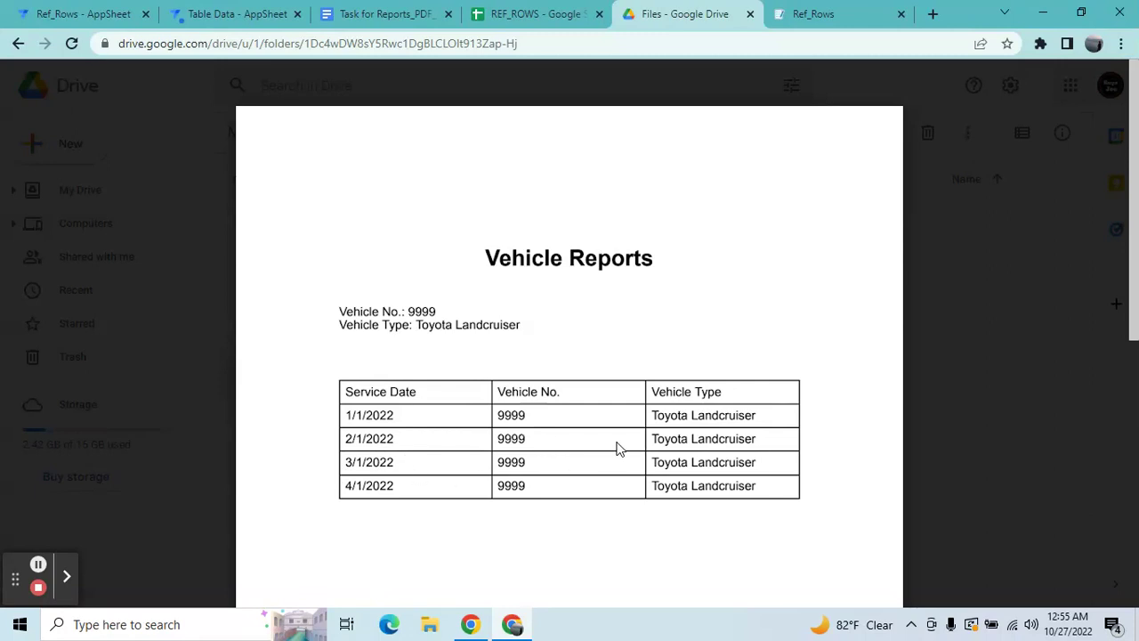
Sync the running Ref_Rows app and open the vehicle details of the Nissan Patrol, vehicle 8888
{"action": "left_click", "coordinate": [819, 11]}
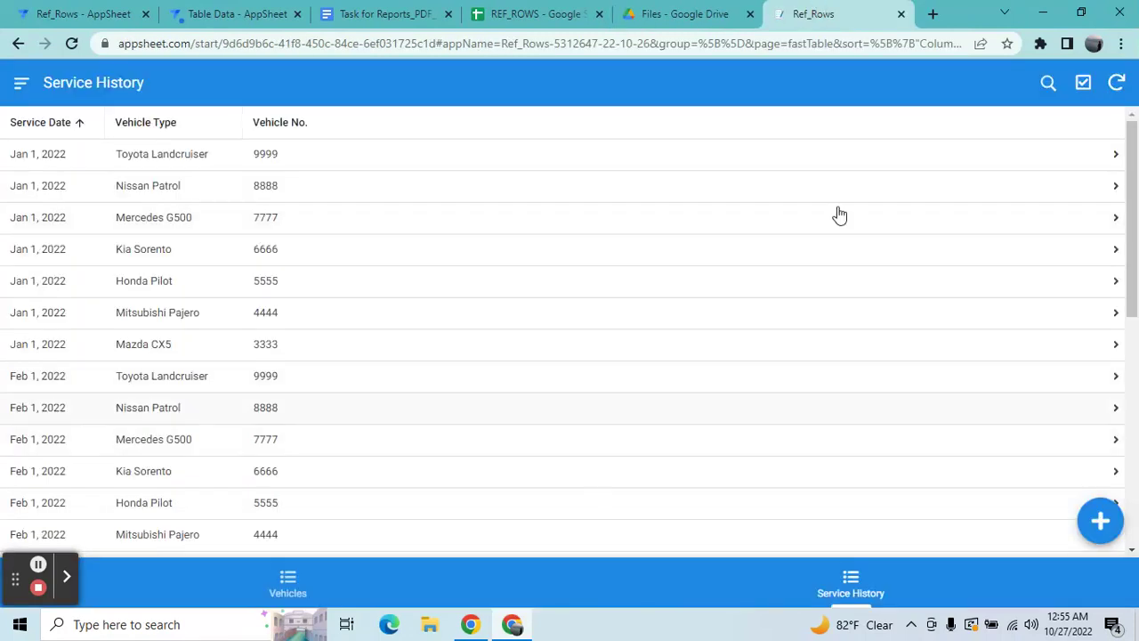
{"action": "left_click", "coordinate": [1116, 84]}
{"action": "left_click", "coordinate": [224, 203]}
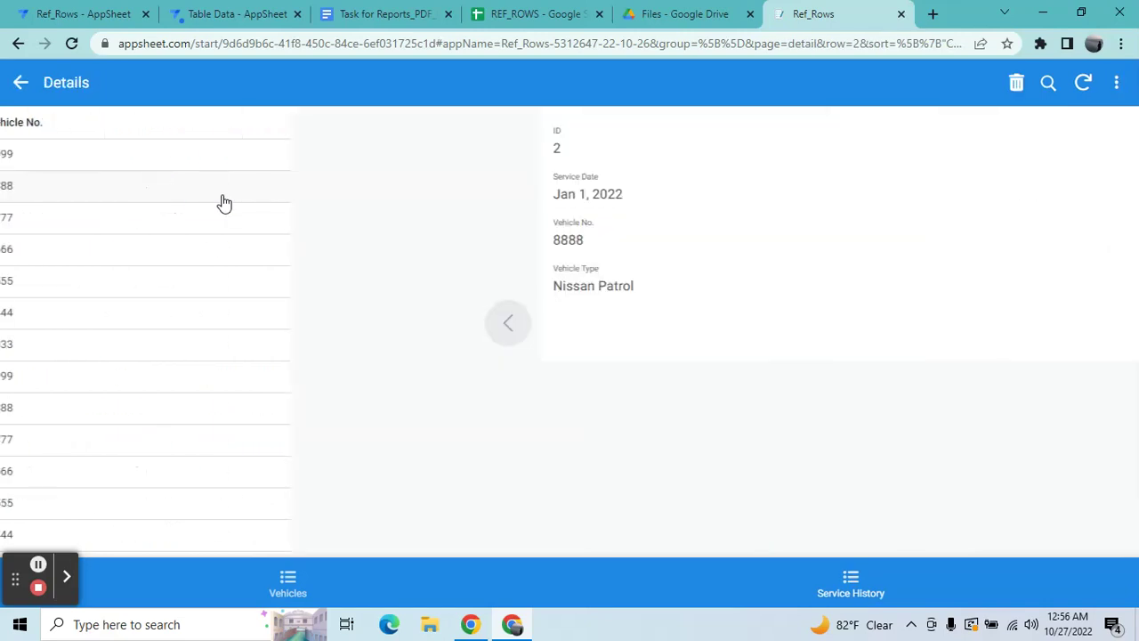
{"action": "left_click", "coordinate": [289, 577]}
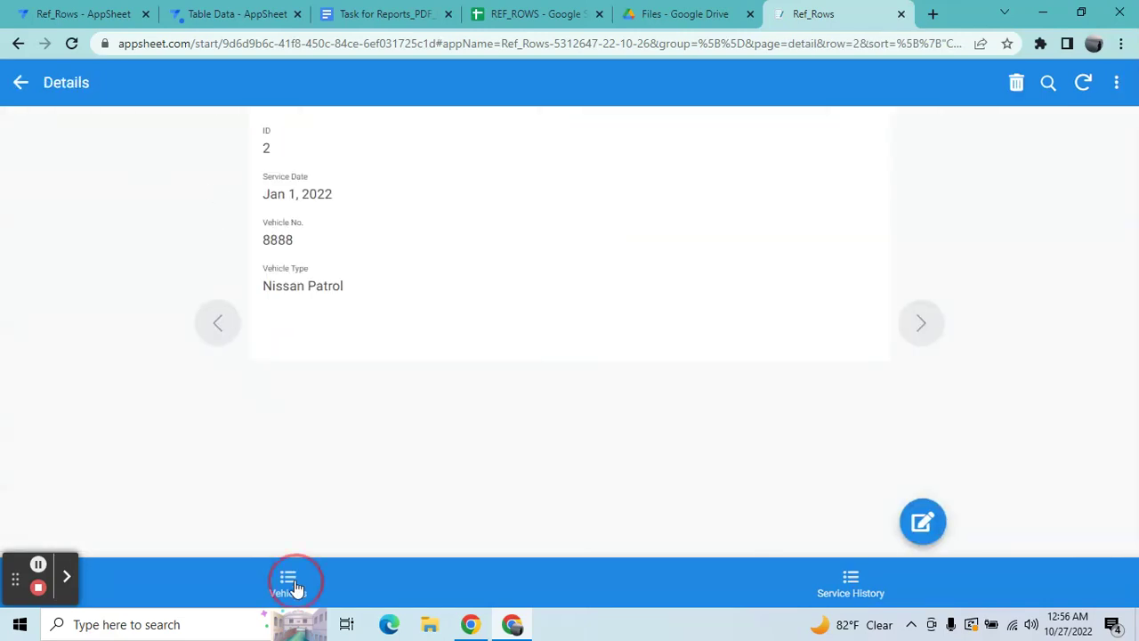
{"action": "left_click", "coordinate": [229, 192]}
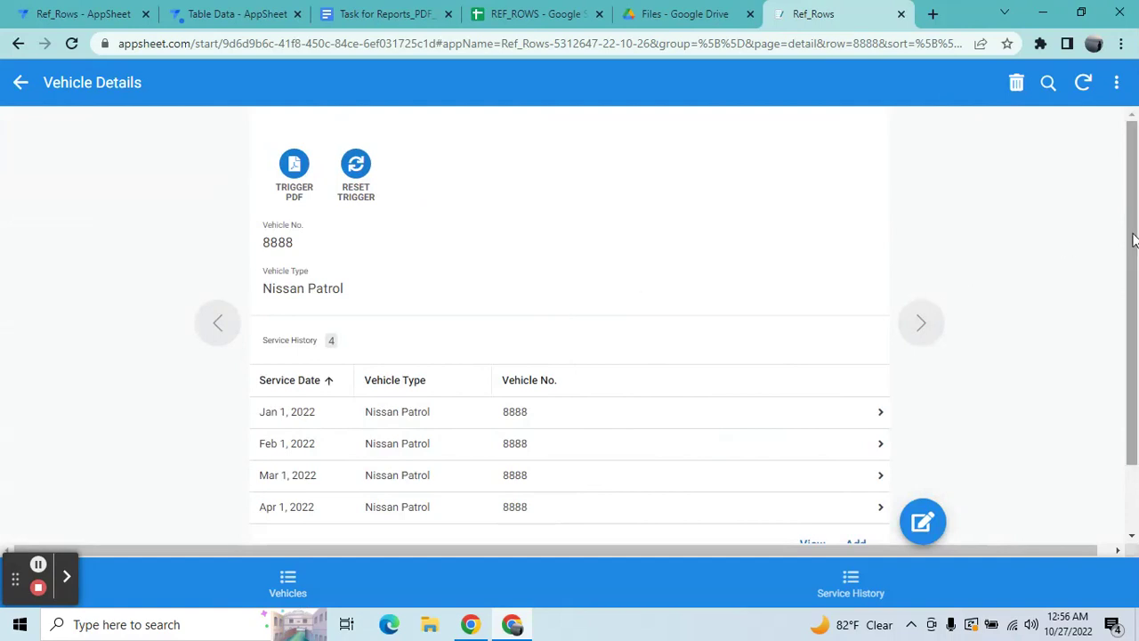
{"action": "left_click_drag", "start_coordinate": [1134, 240], "coordinate": [1136, 298]}
{"action": "left_click_drag", "start_coordinate": [1134, 298], "coordinate": [1128, 227]}
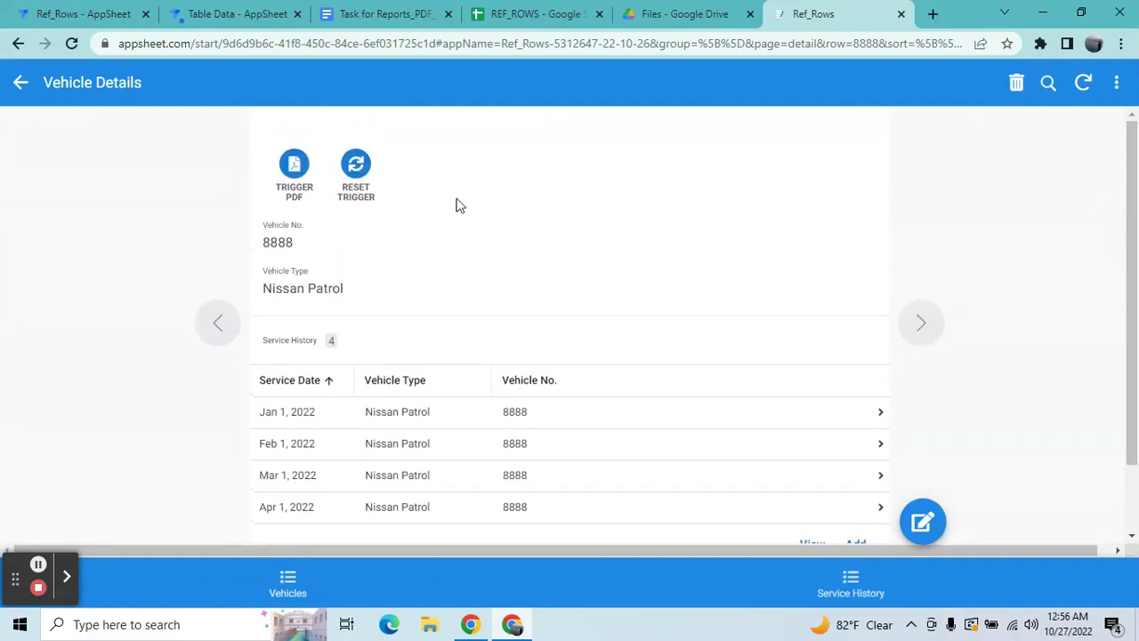
Trigger the PDF for vehicle 8888 in the app, checking its Automation_Trigger cell in the REF_ROWS sheet before and after
{"action": "left_click", "coordinate": [524, 11]}
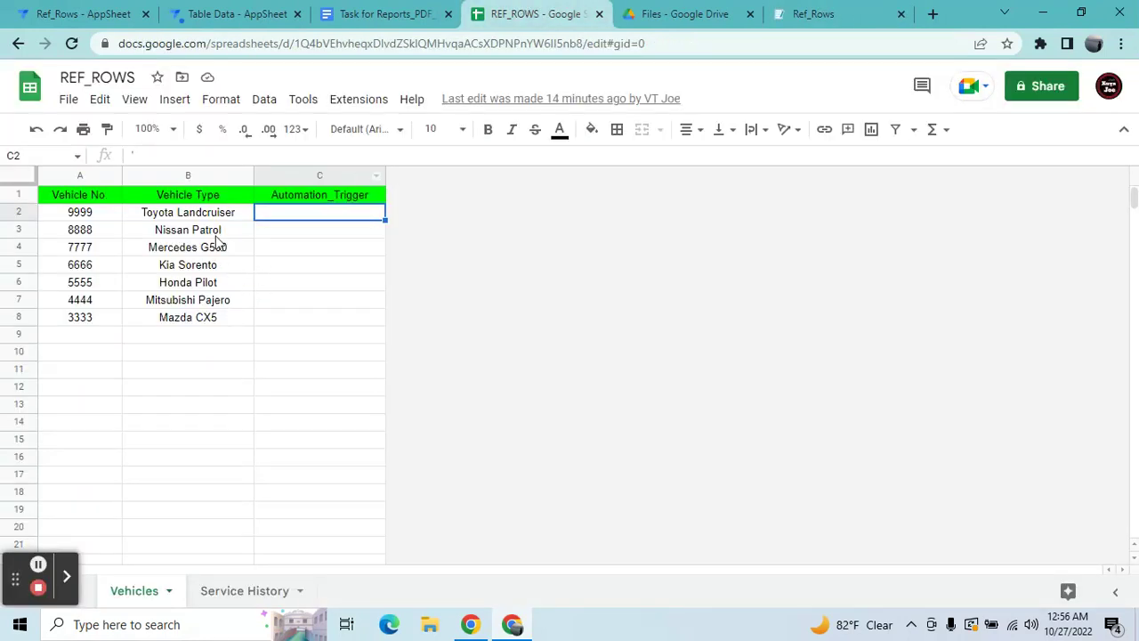
{"action": "left_click", "coordinate": [264, 235]}
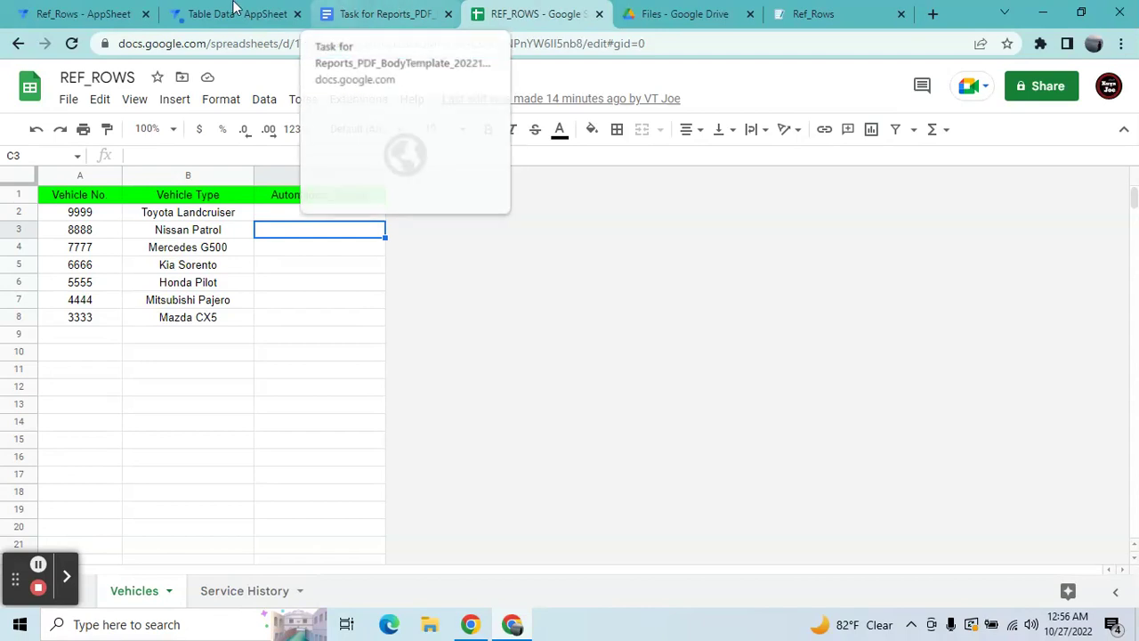
{"action": "left_click", "coordinate": [785, 13]}
{"action": "left_click", "coordinate": [296, 160]}
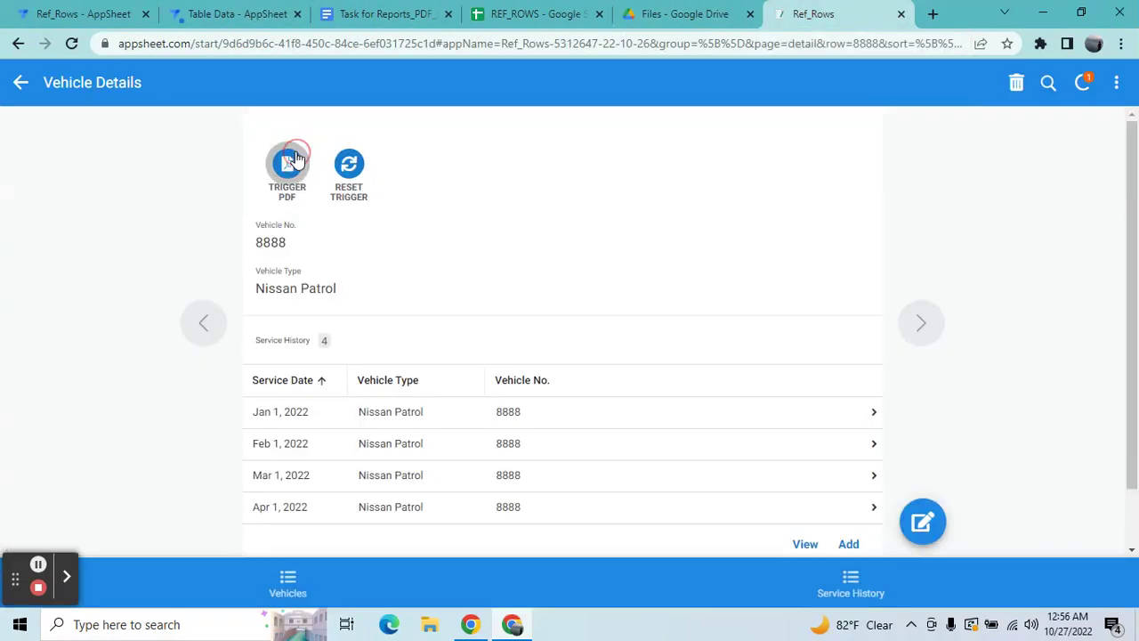
{"action": "left_click", "coordinate": [534, 11]}
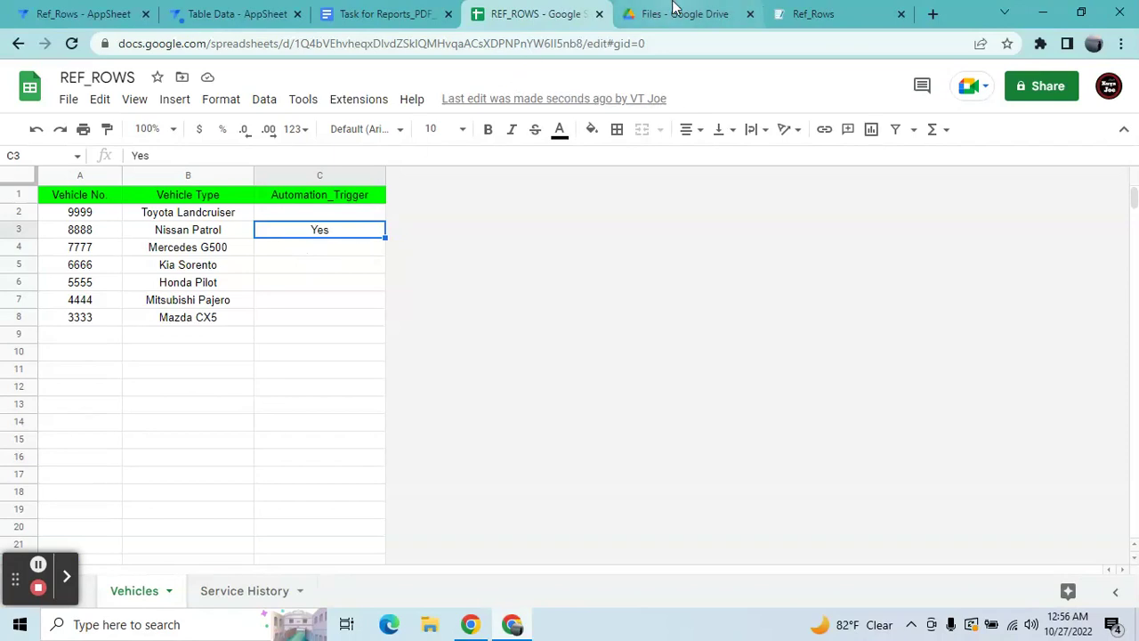
Open b6fb2271-8888.pdf from the Drive Files folder, review its service history down to the 4/1/2022 row, and close it
{"action": "left_click", "coordinate": [676, 14]}
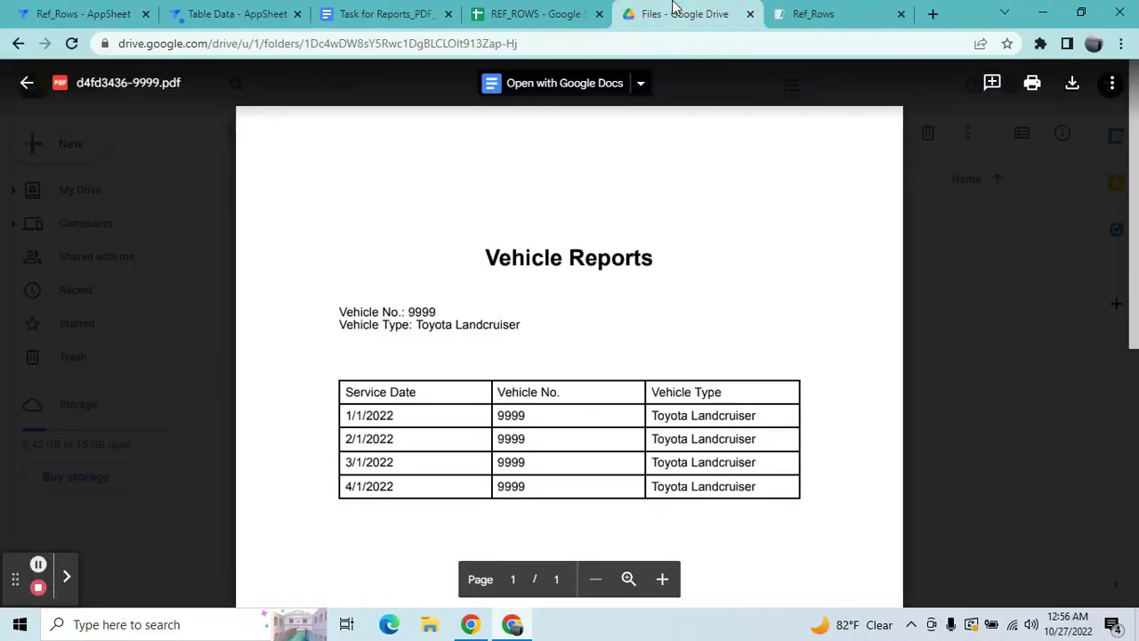
{"action": "left_click", "coordinate": [35, 89]}
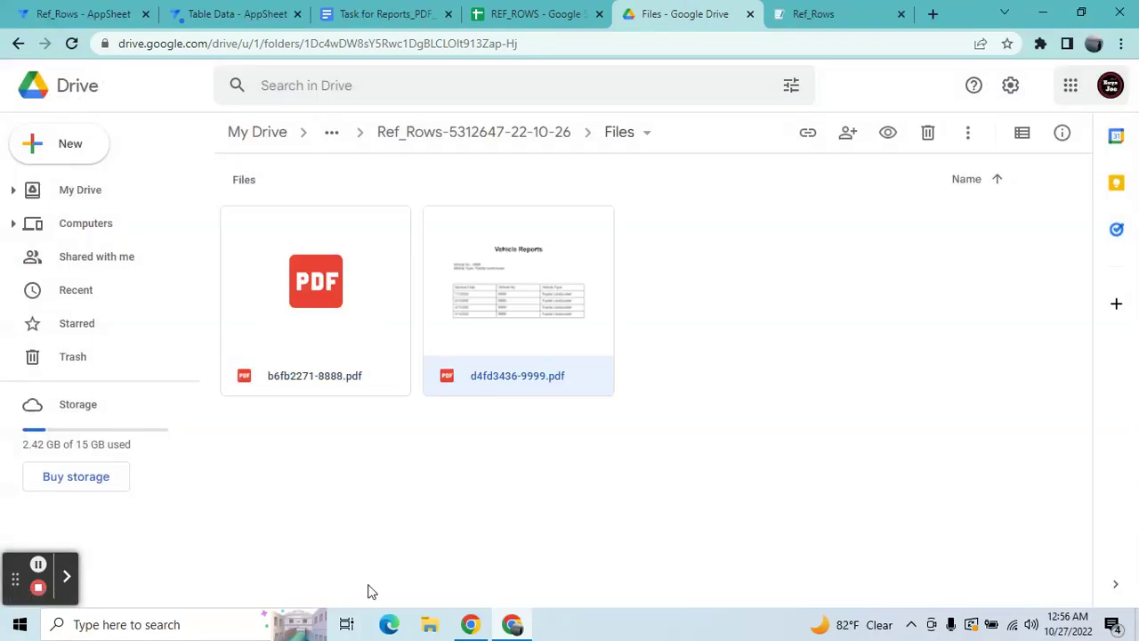
{"action": "left_click", "coordinate": [368, 444]}
{"action": "double_click", "coordinate": [336, 340]}
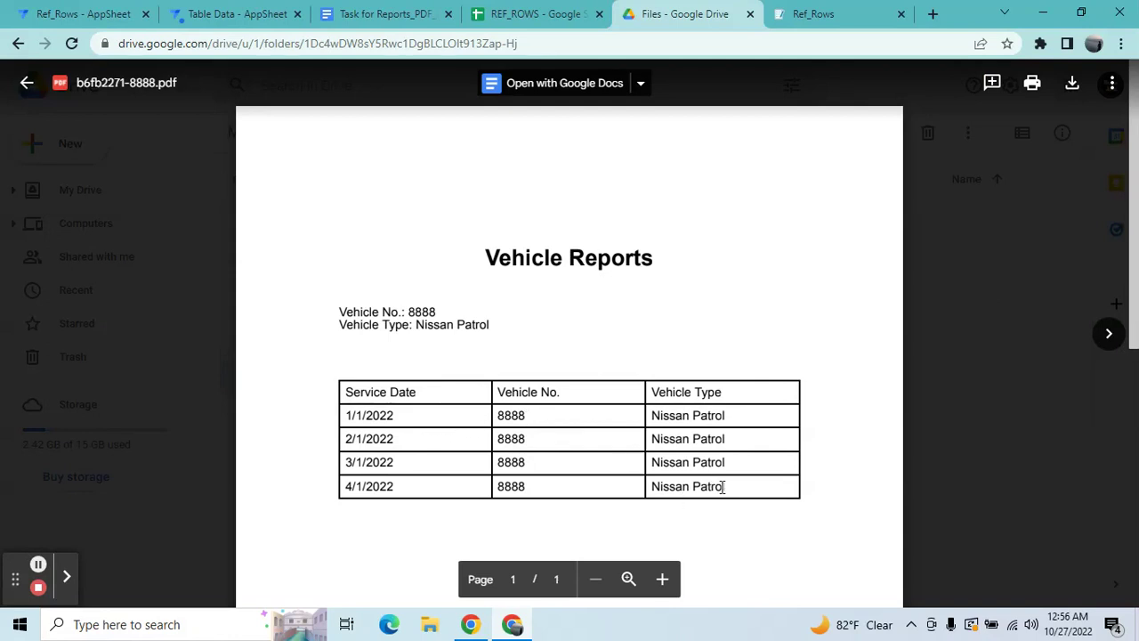
{"action": "left_click_drag", "start_coordinate": [743, 492], "coordinate": [470, 477]}
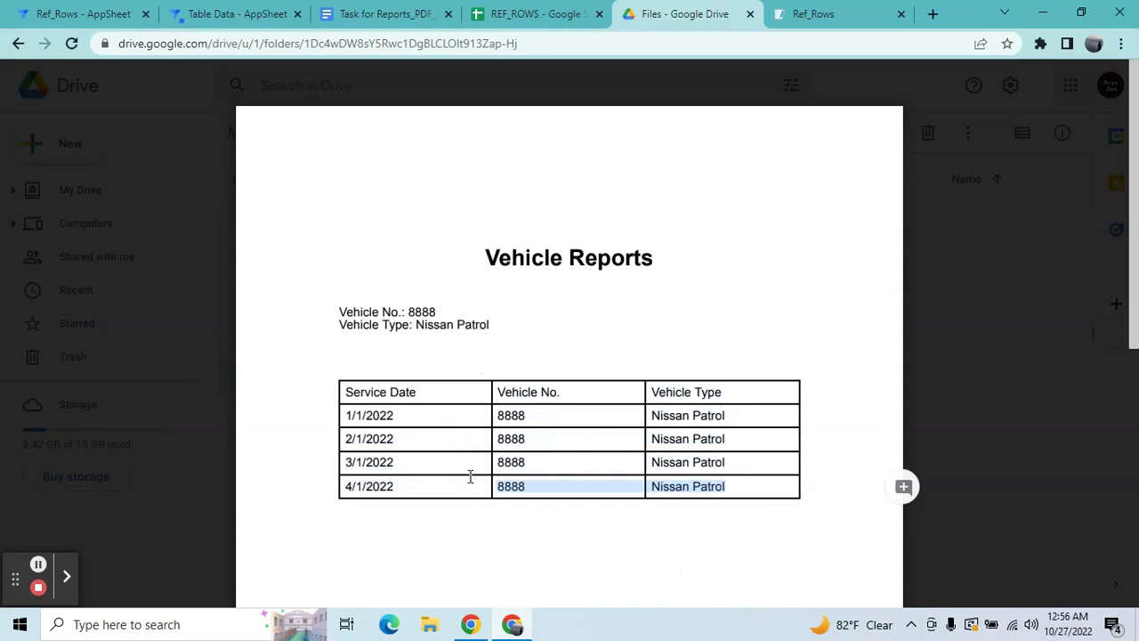
{"action": "left_click", "coordinate": [405, 483]}
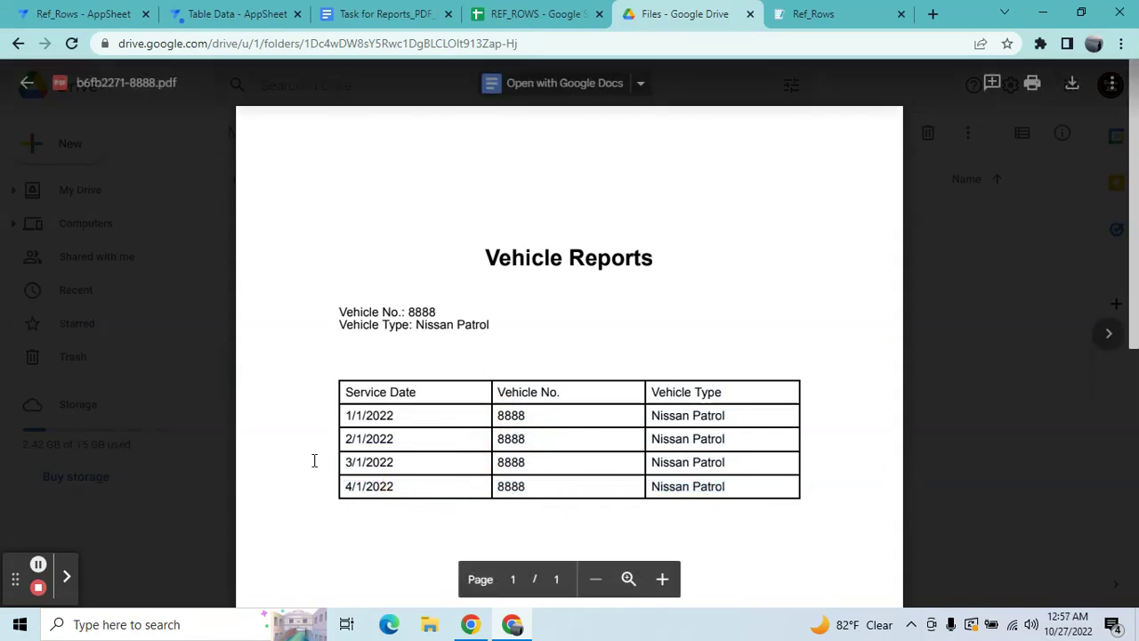
{"action": "left_click", "coordinate": [357, 484]}
{"action": "left_click_drag", "start_coordinate": [357, 483], "coordinate": [758, 521]}
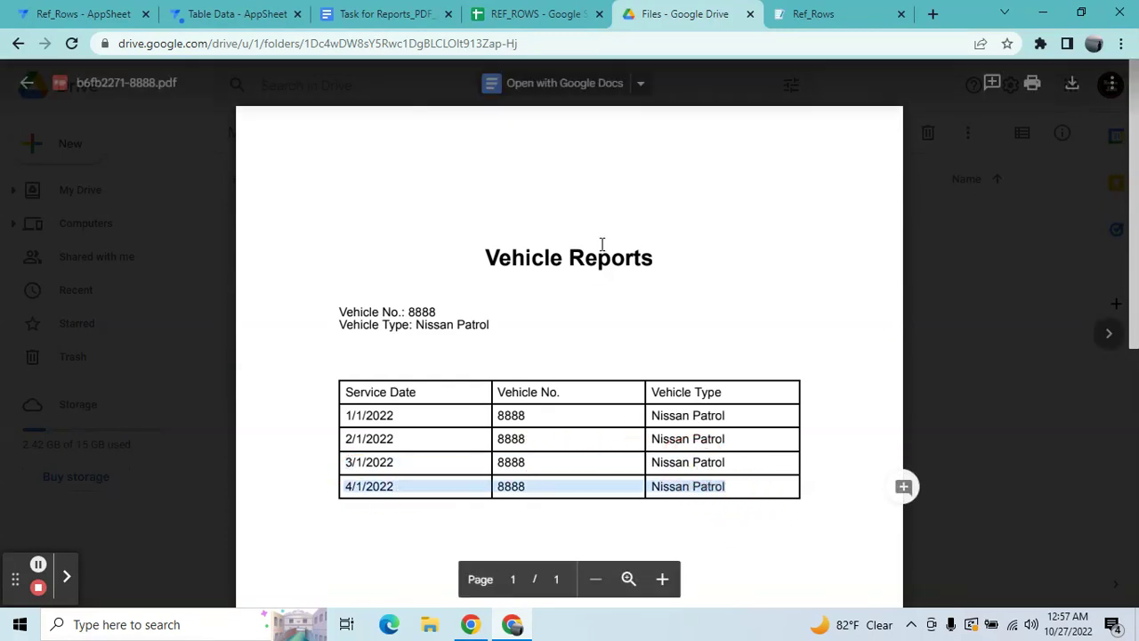
{"action": "left_click", "coordinate": [29, 85]}
{"action": "left_click", "coordinate": [855, 10]}
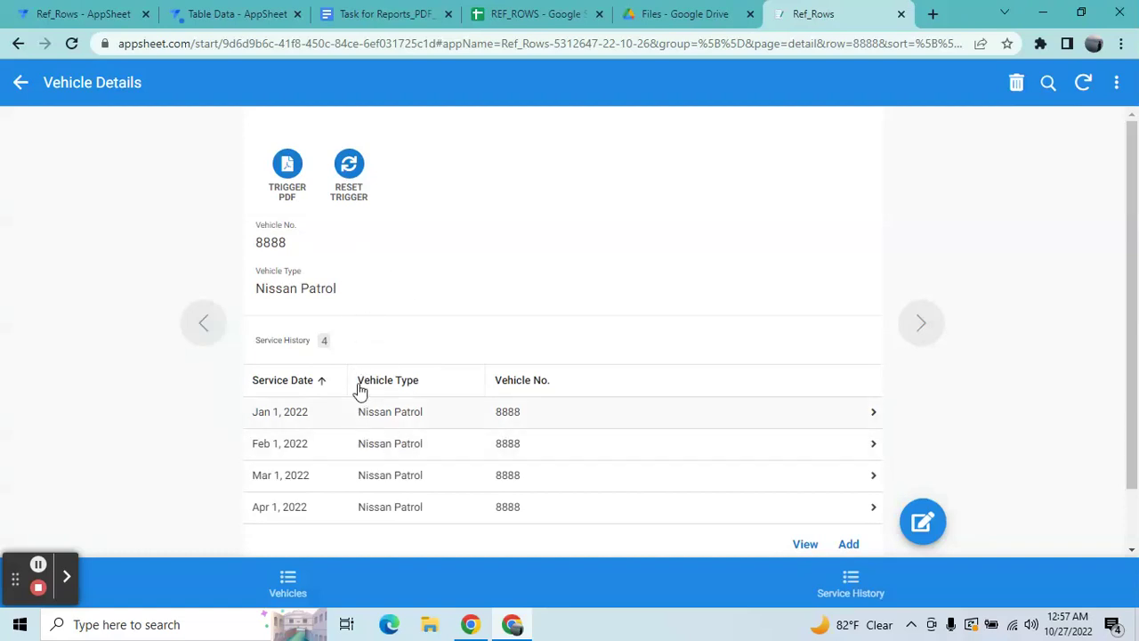
{"action": "left_click", "coordinate": [690, 13]}
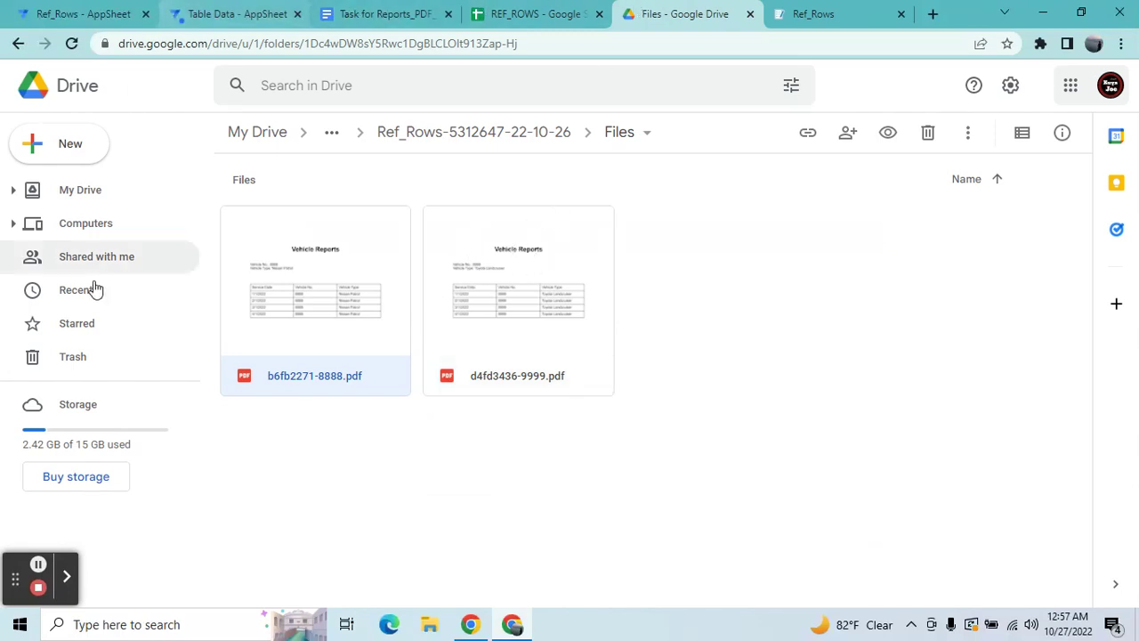
{"action": "left_click", "coordinate": [800, 9]}
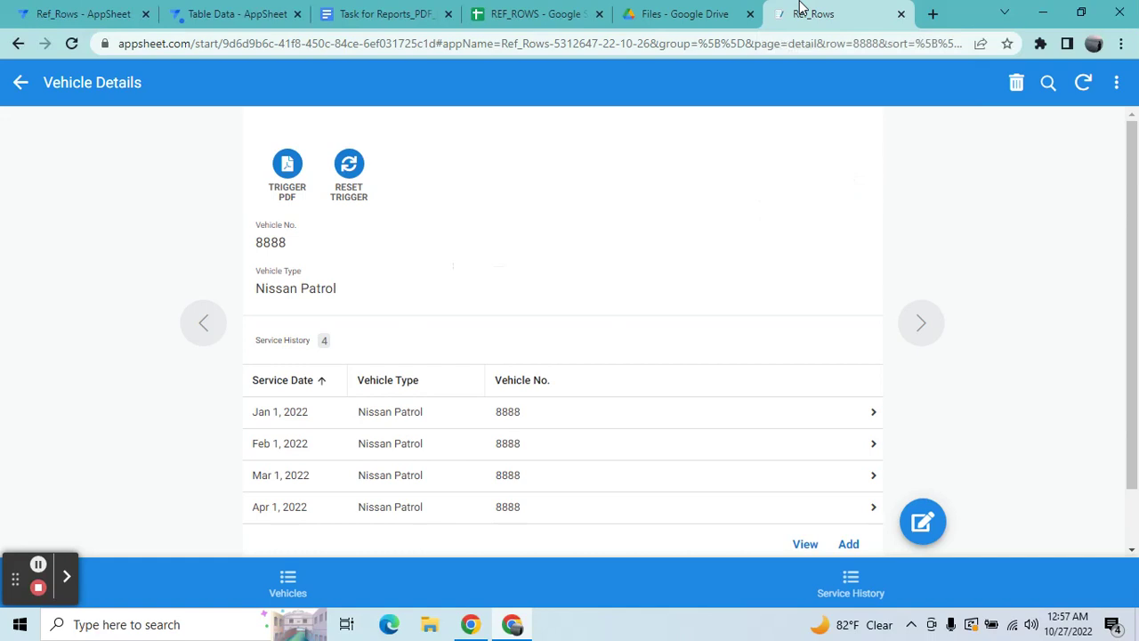